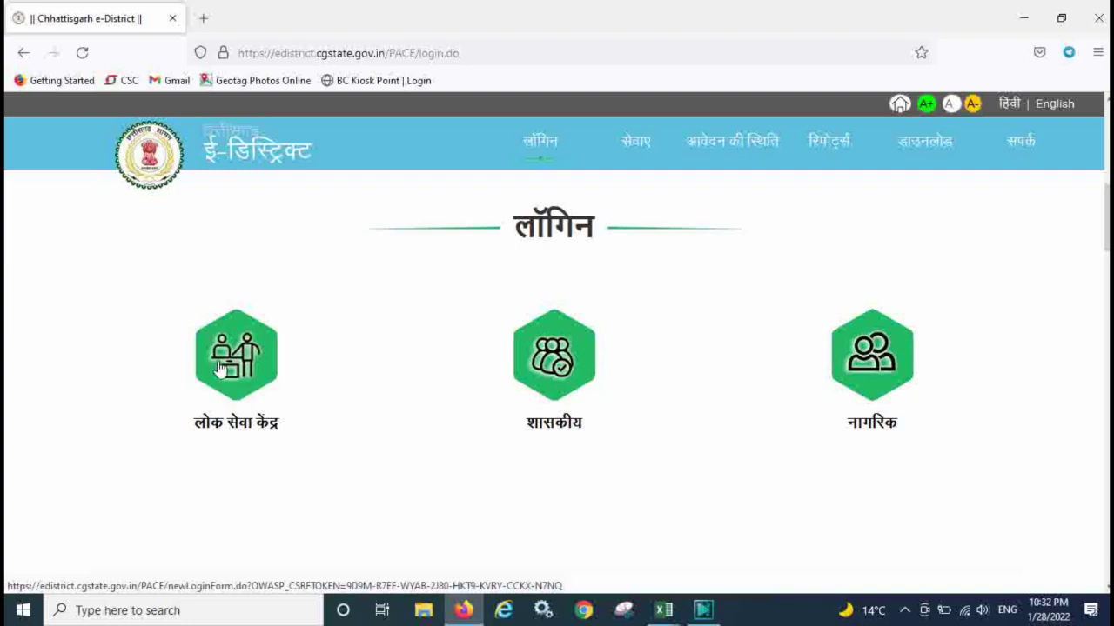
Choose the लोक सेवा केंद्र (public service centre) operator login.
left_click(217, 369)
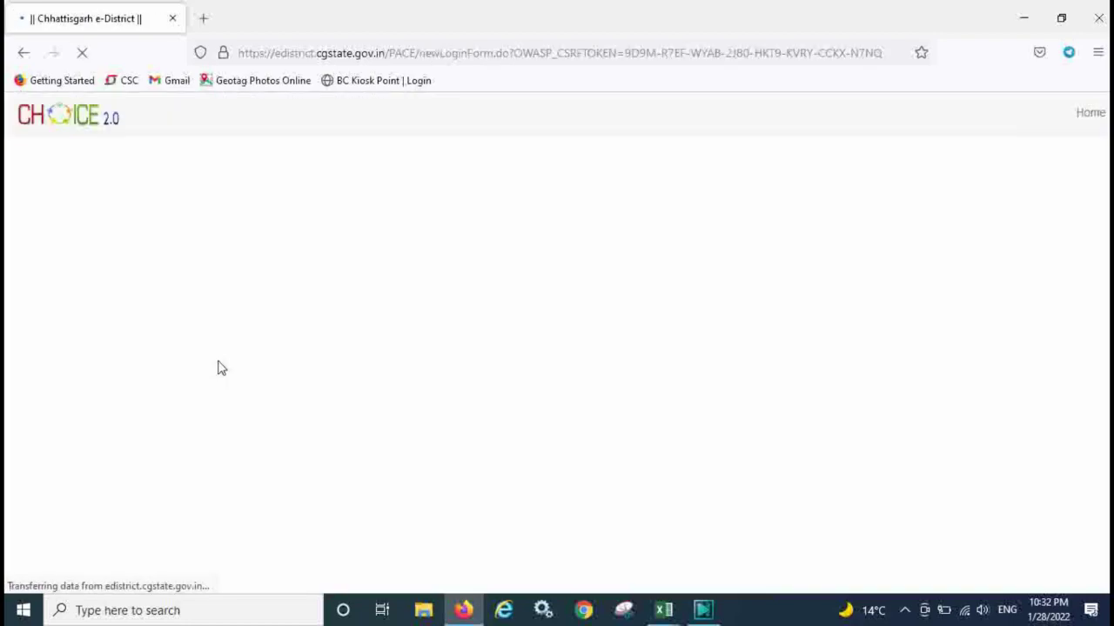
Log in with the operator's user name and password.
left_click(522, 268)
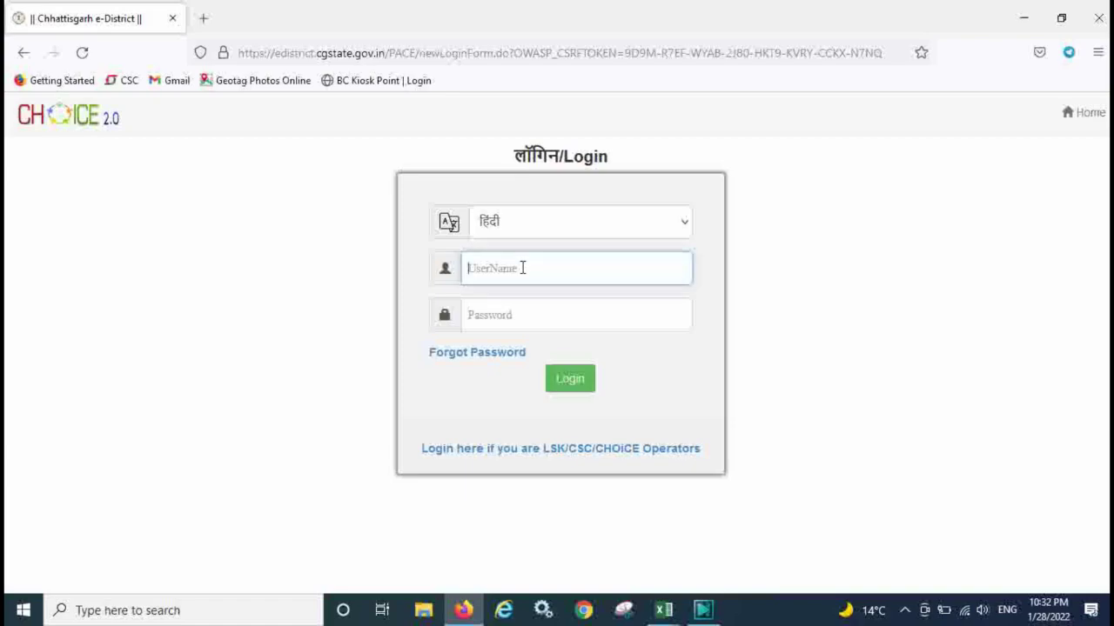
key("Tab")
type("•••")
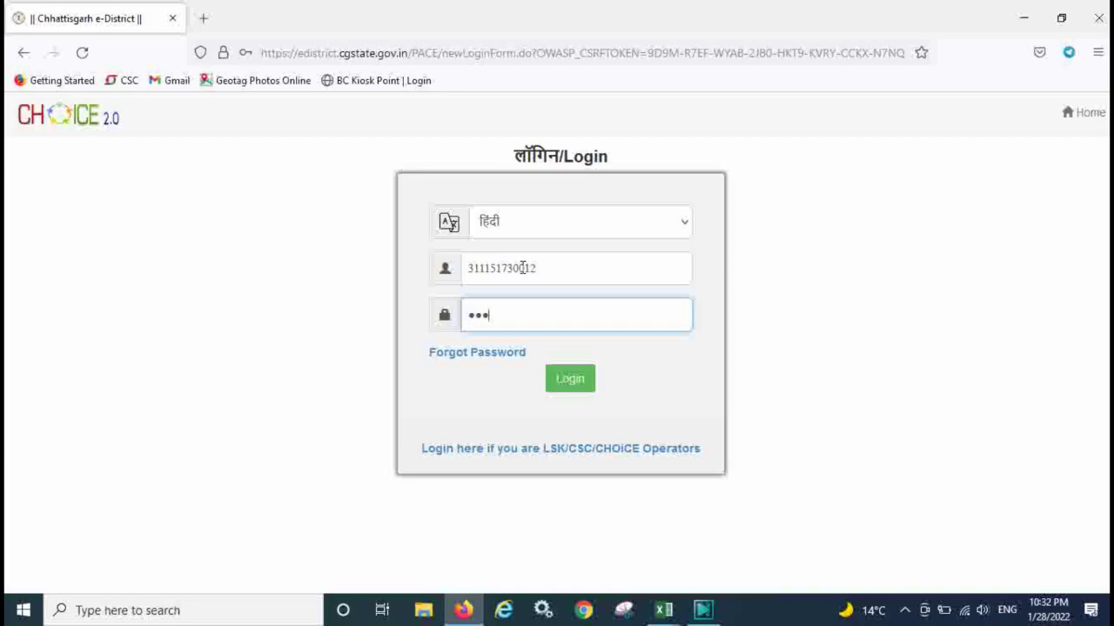
type("•••••••")
left_click(571, 379)
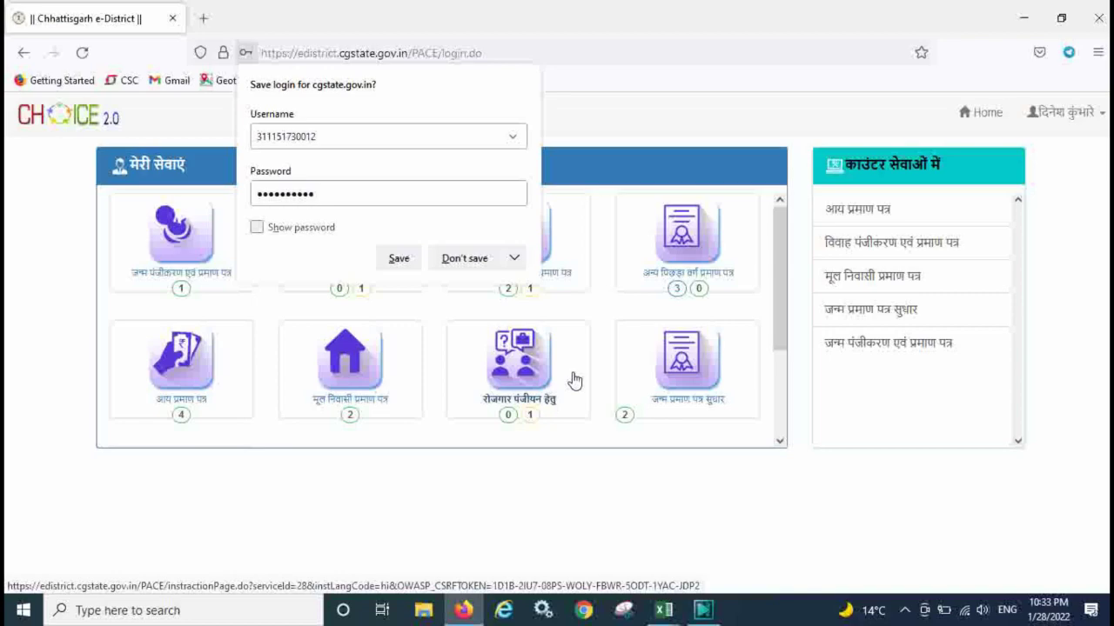
Decline Firefox's save-login prompt and open the मूल निवासी प्रमाण पत्र service.
left_click(450, 258)
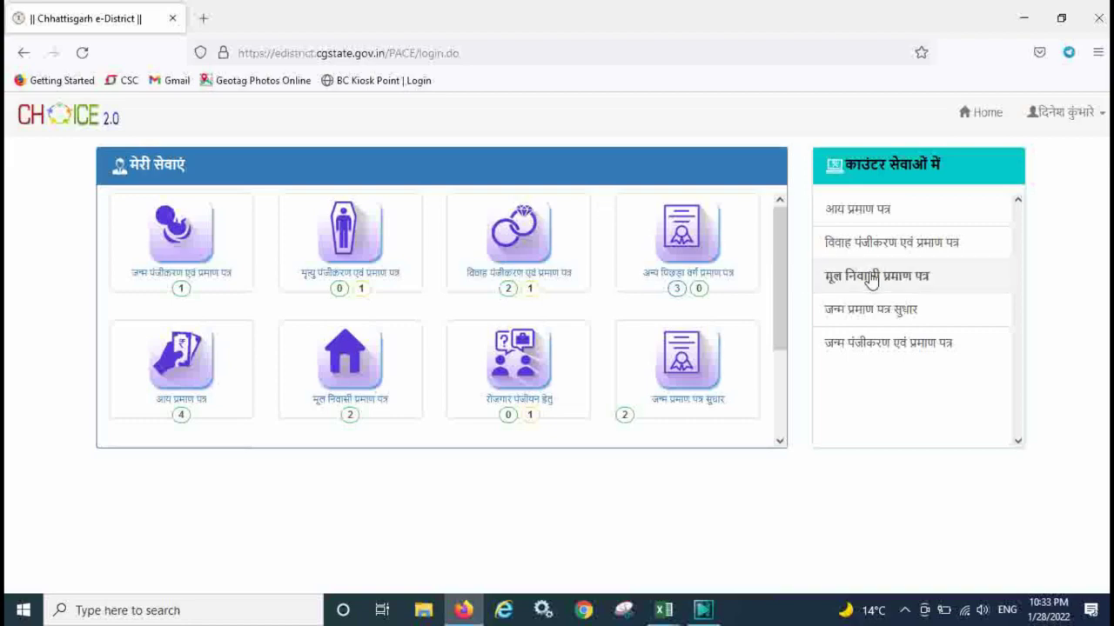
left_click(342, 366)
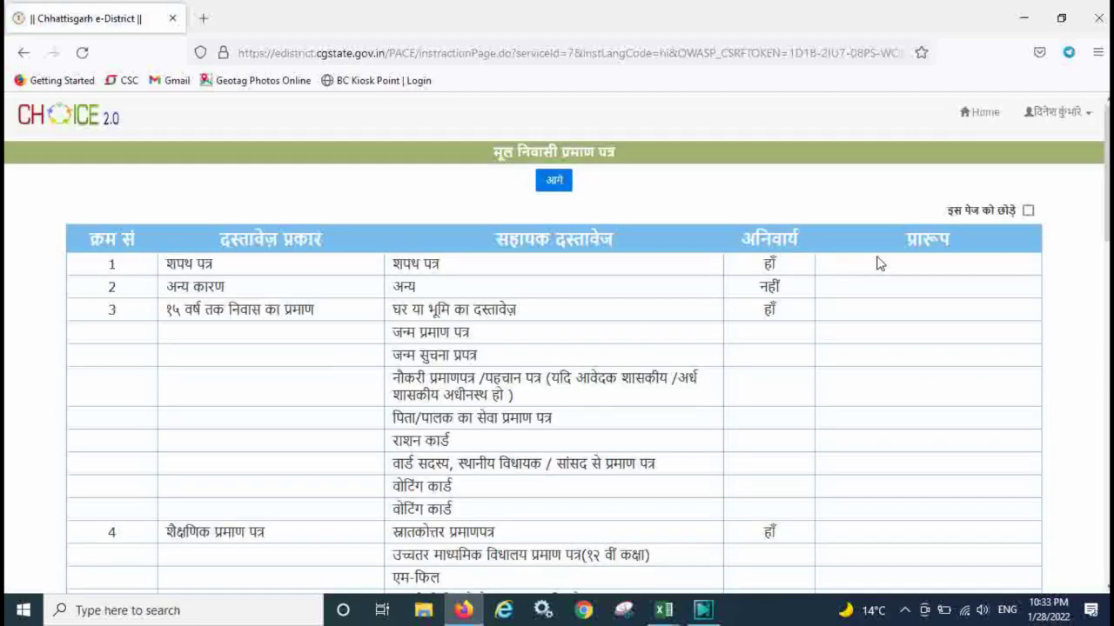
left_click_drag(1107, 164, 1106, 193)
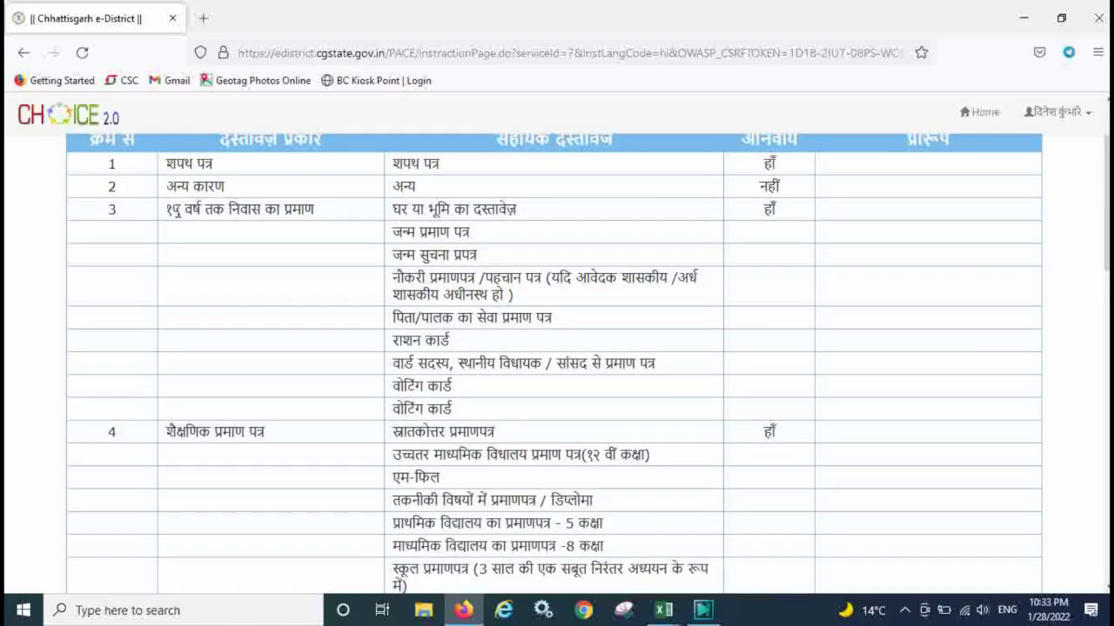
left_click_drag(166, 210, 318, 214)
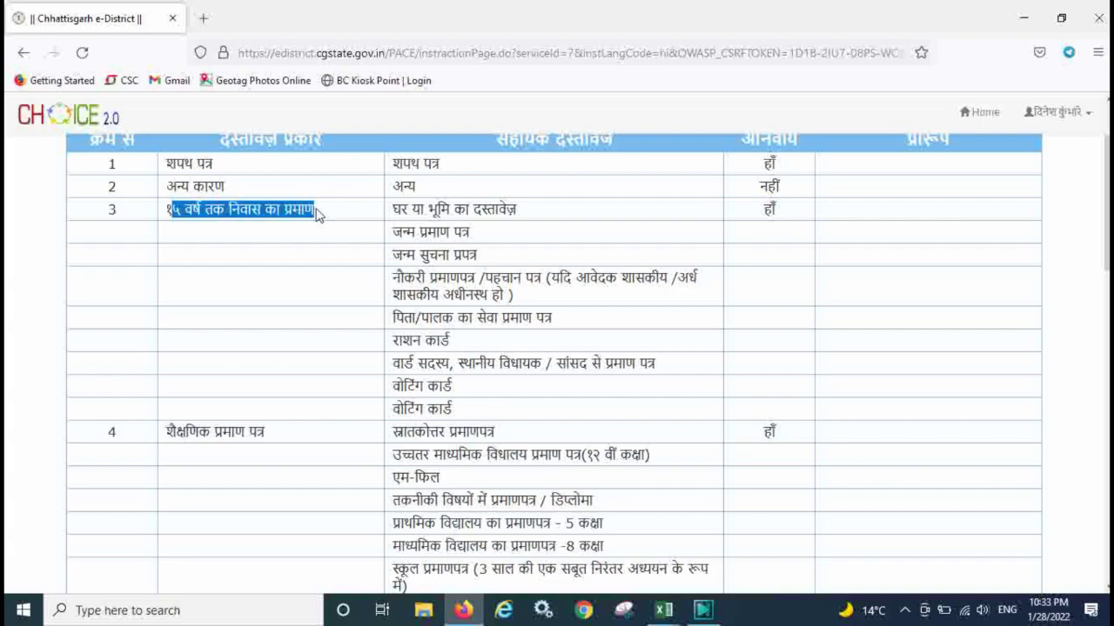
left_click(413, 228)
left_click_drag(396, 233, 470, 233)
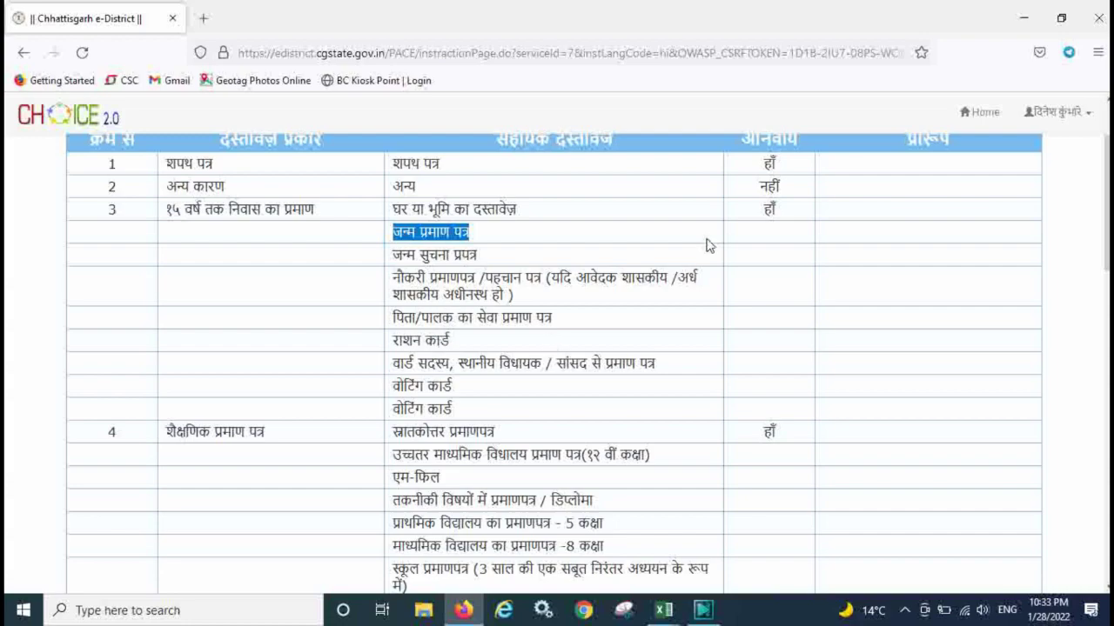
left_click_drag(409, 209, 492, 213)
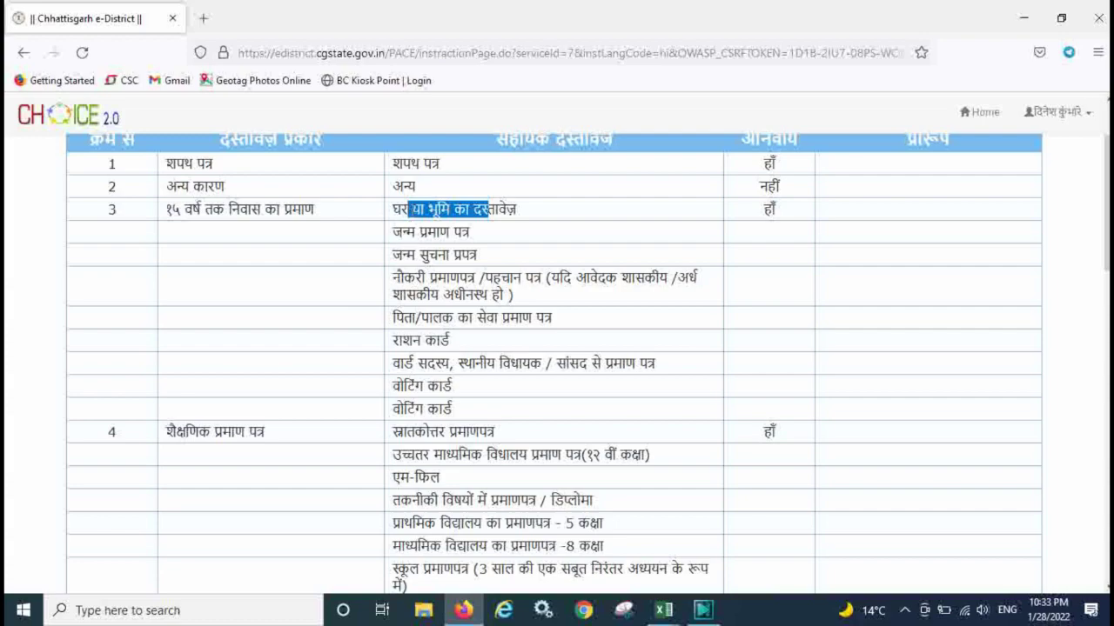
left_click(410, 210)
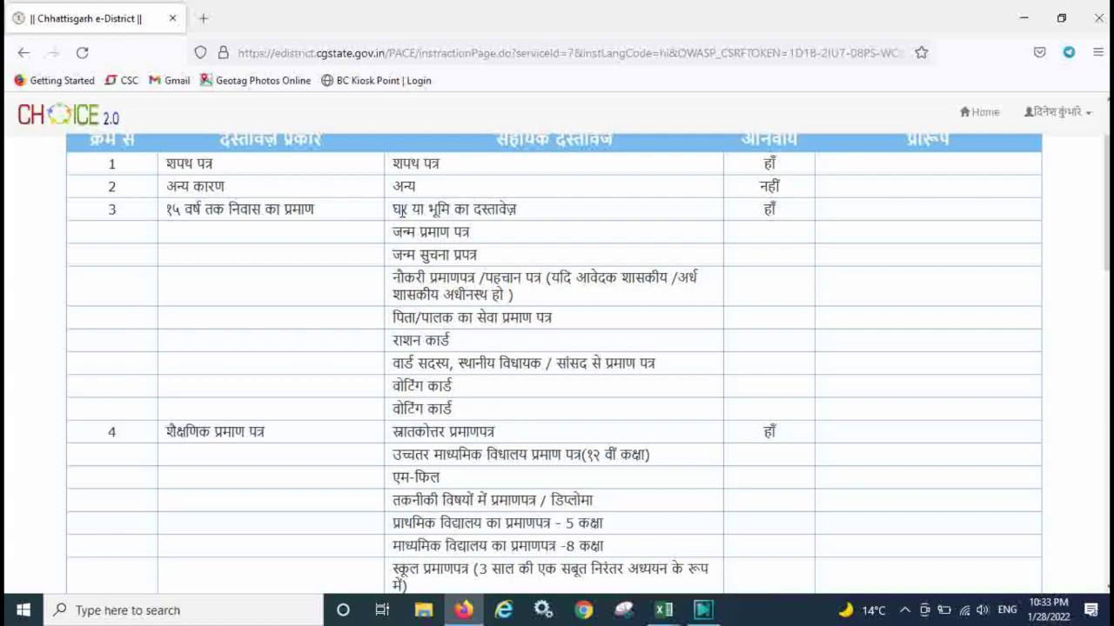
left_click_drag(401, 212, 449, 254)
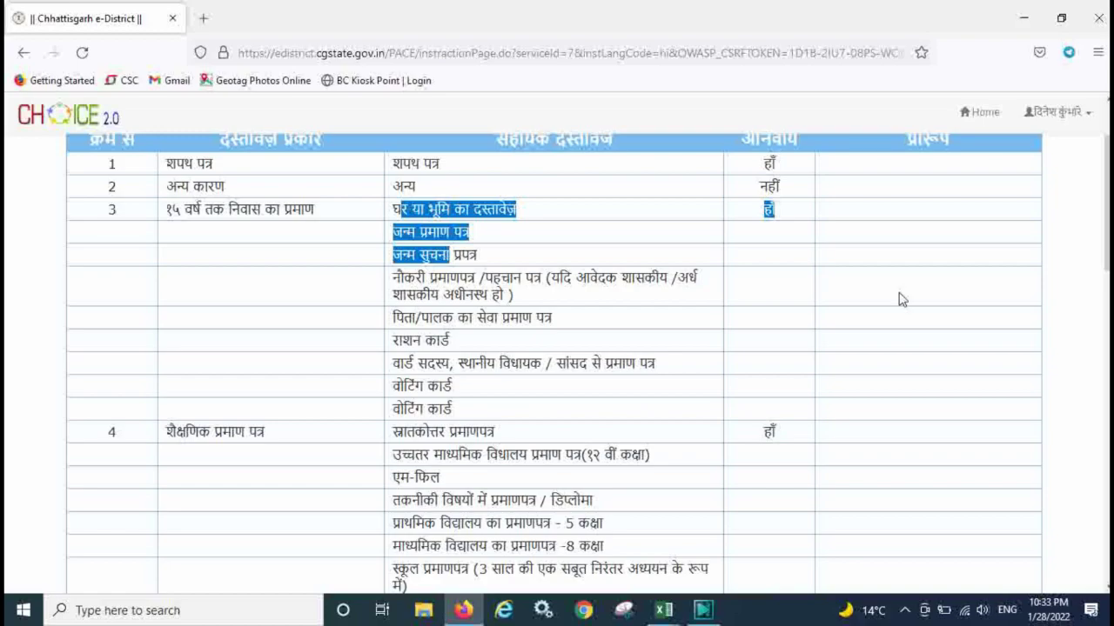
scroll(1107, 242, "down", 1)
scroll(1106, 242, "down", 2)
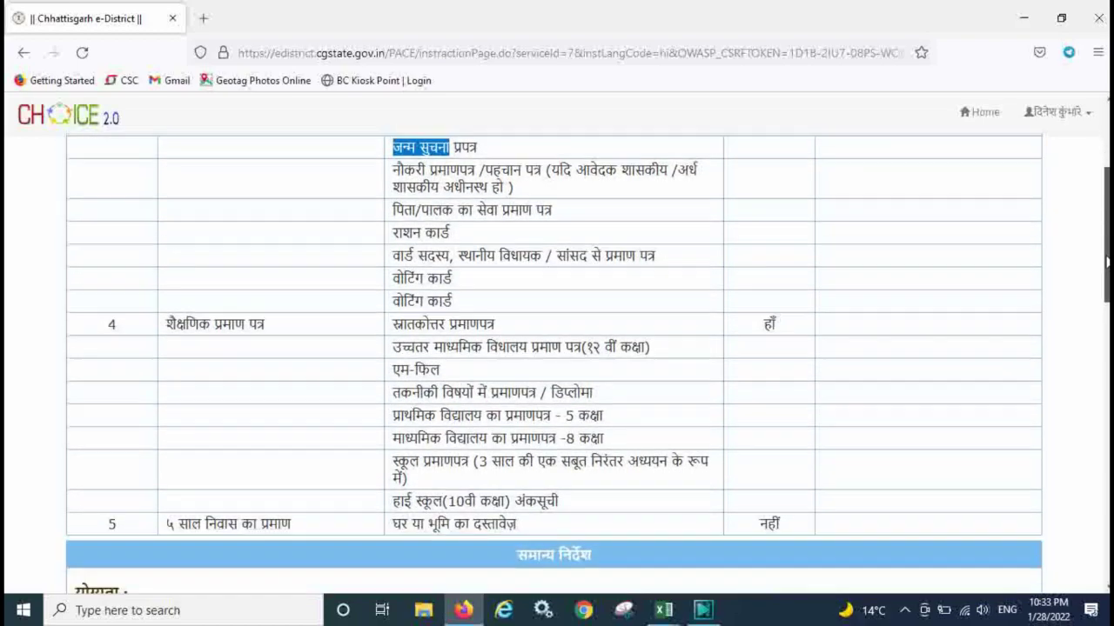
left_click_drag(424, 174, 484, 212)
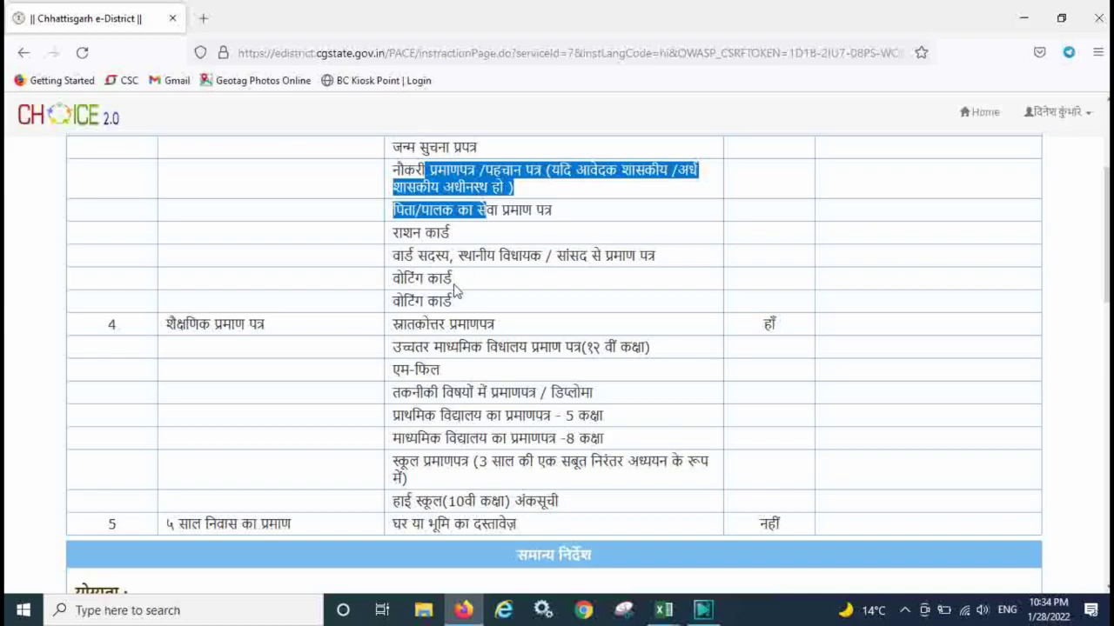
left_click(400, 326)
left_click_drag(400, 325, 464, 478)
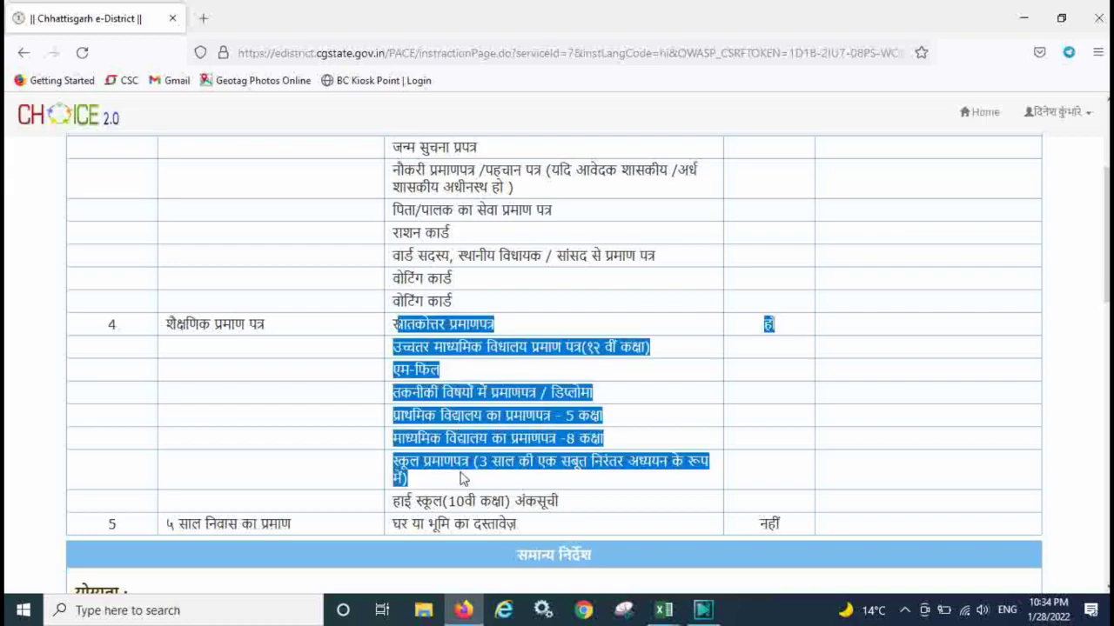
left_click(464, 479)
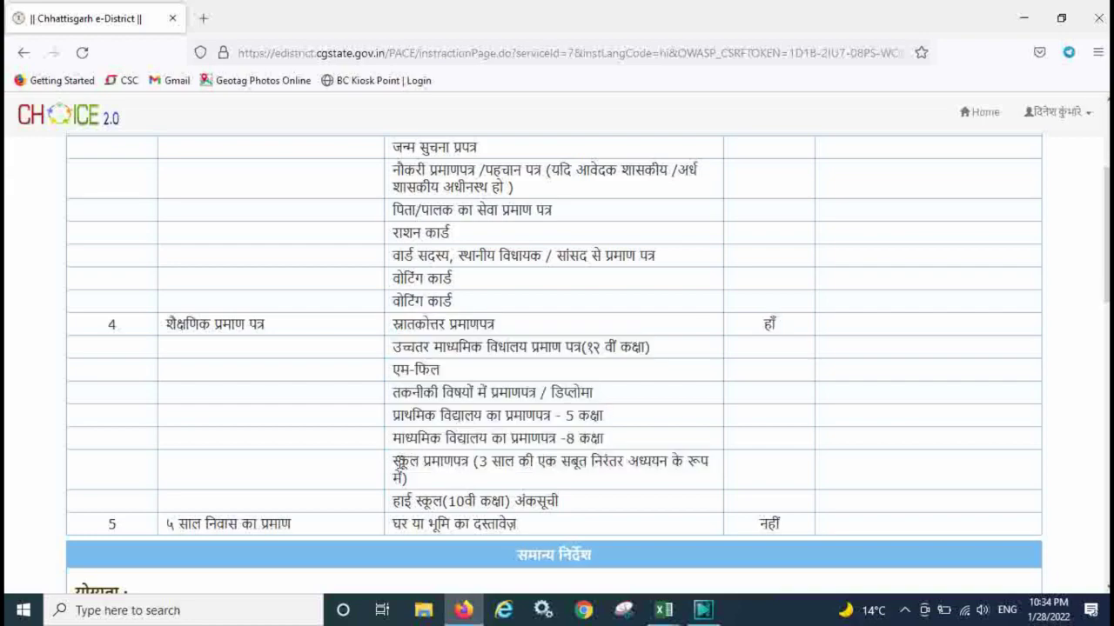
left_click_drag(401, 462, 427, 491)
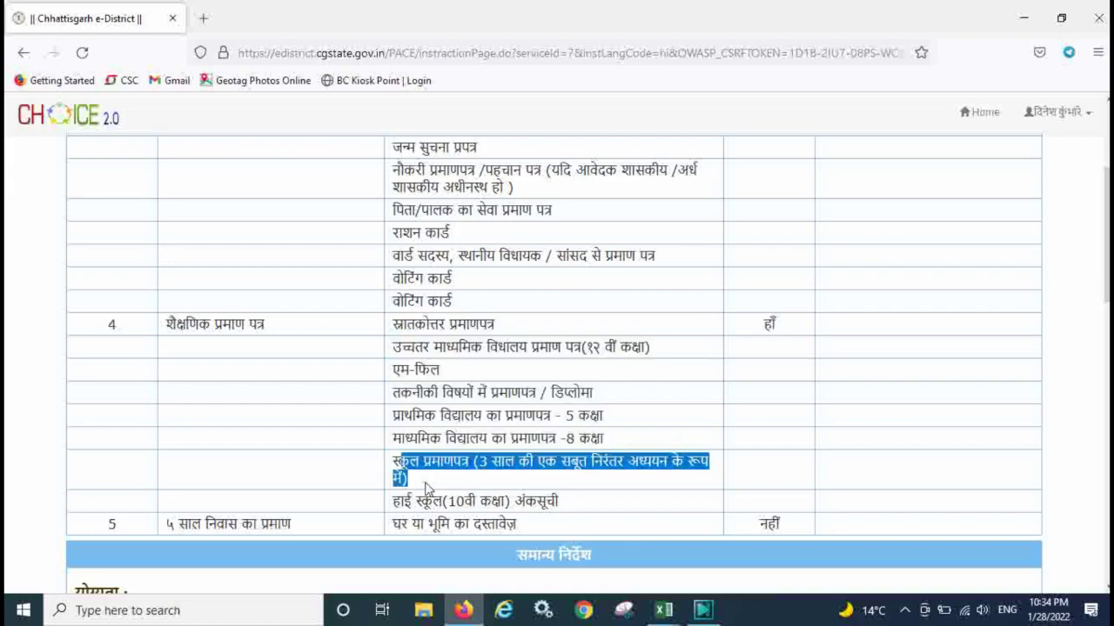
left_click(582, 478)
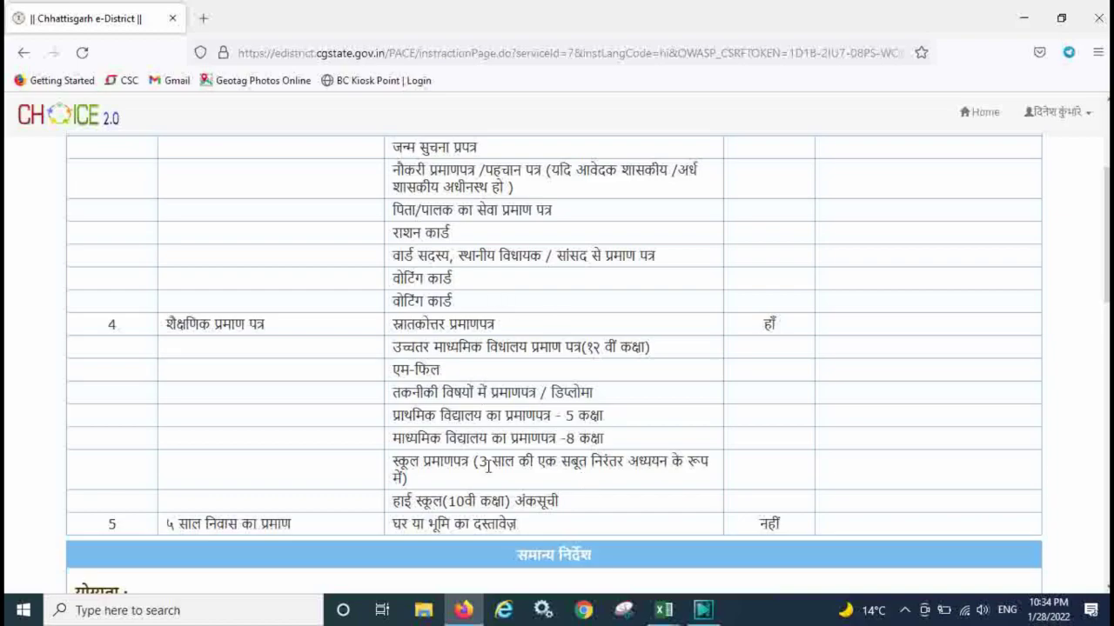
left_click_drag(1106, 278, 1106, 332)
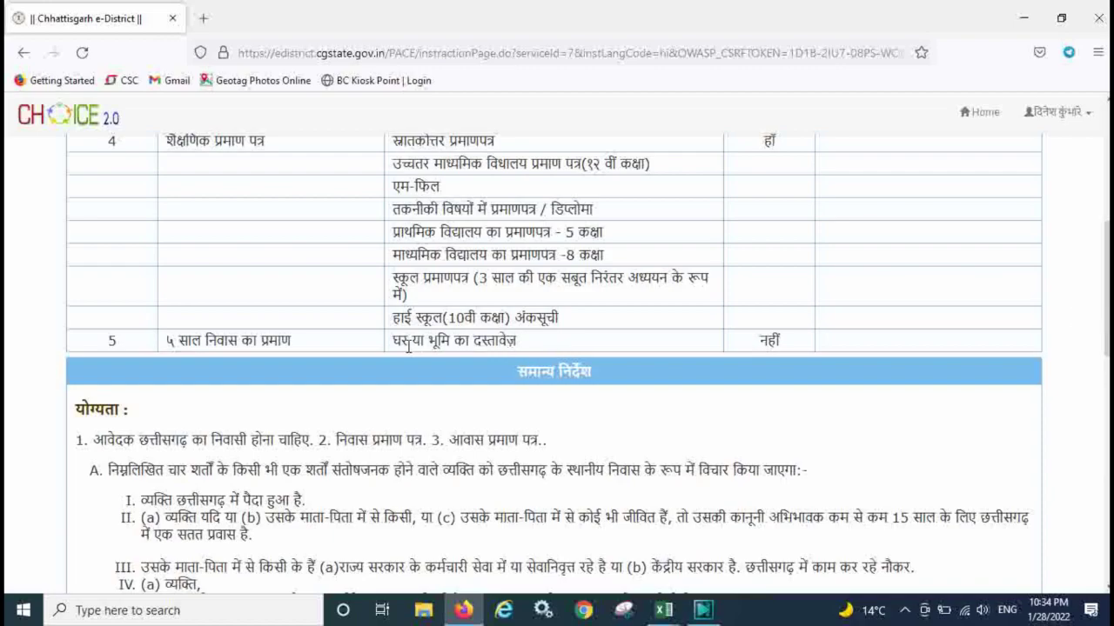
Review the required documents, highlighting the house or land document in row 5.
left_click_drag(395, 340, 493, 340)
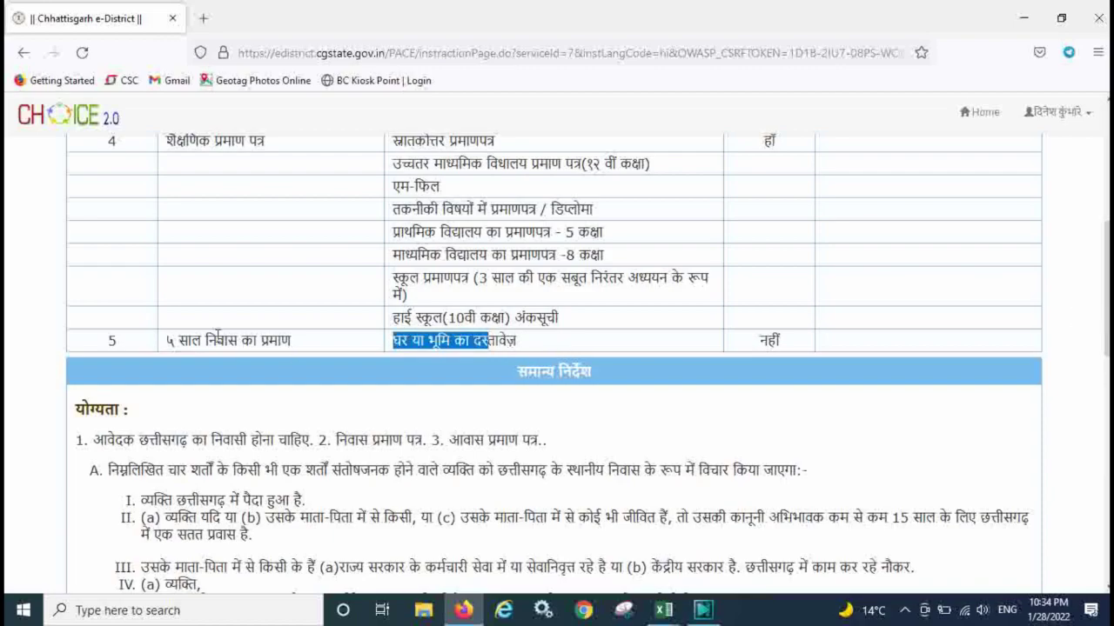
left_click(219, 337)
double_click(223, 337)
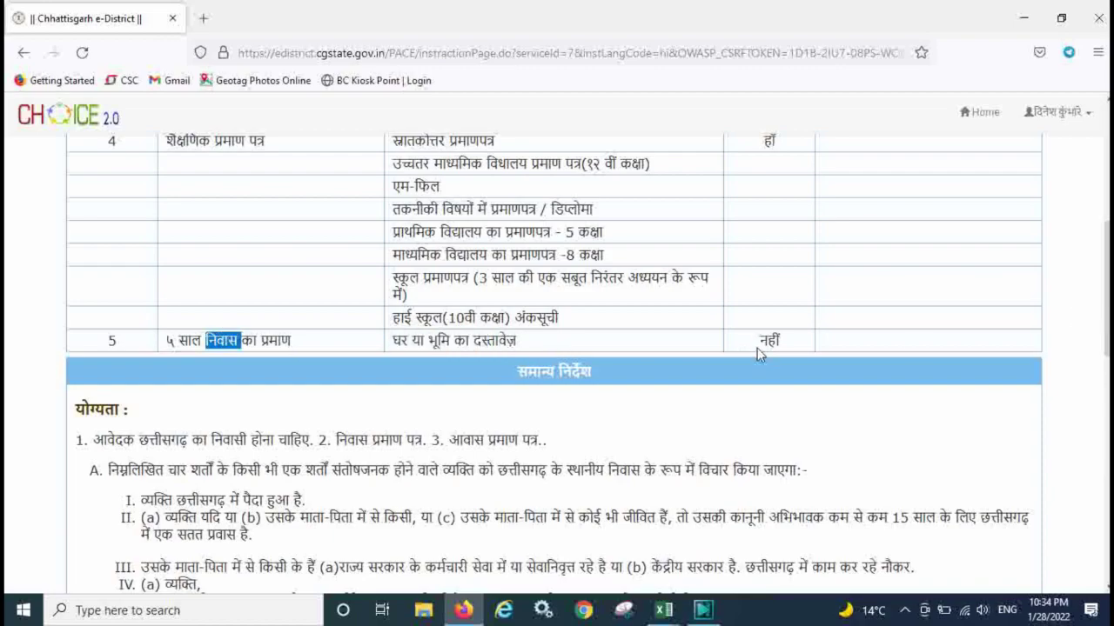
left_click(938, 346)
left_click_drag(1104, 288, 1103, 353)
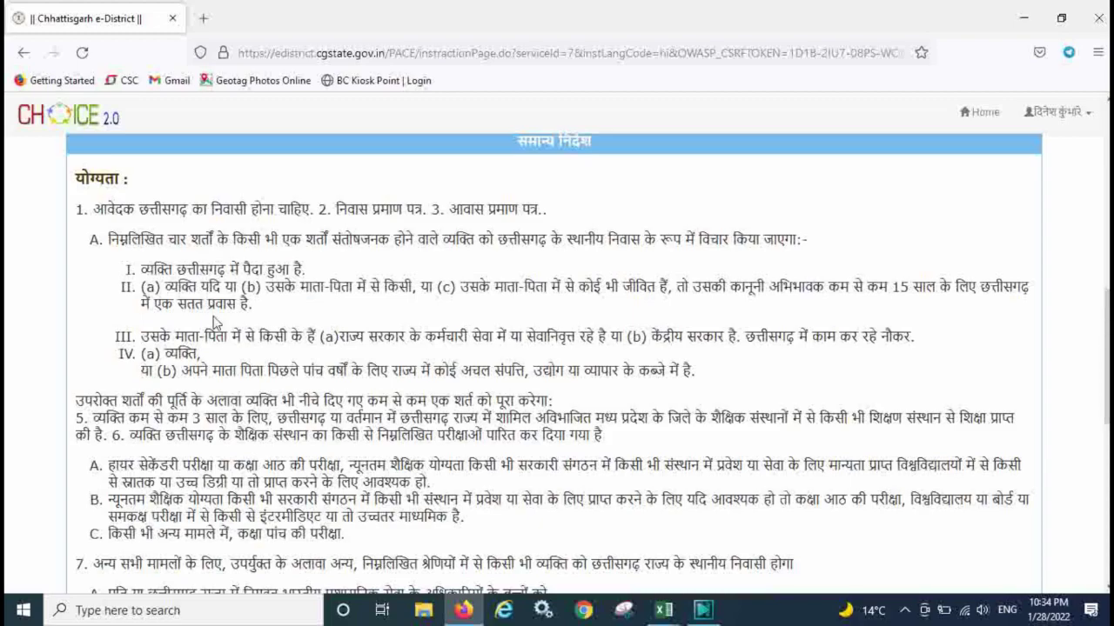
Review the eligibility conditions, application fee and 15-day response time, then continue to the form.
left_click_drag(154, 269, 301, 270)
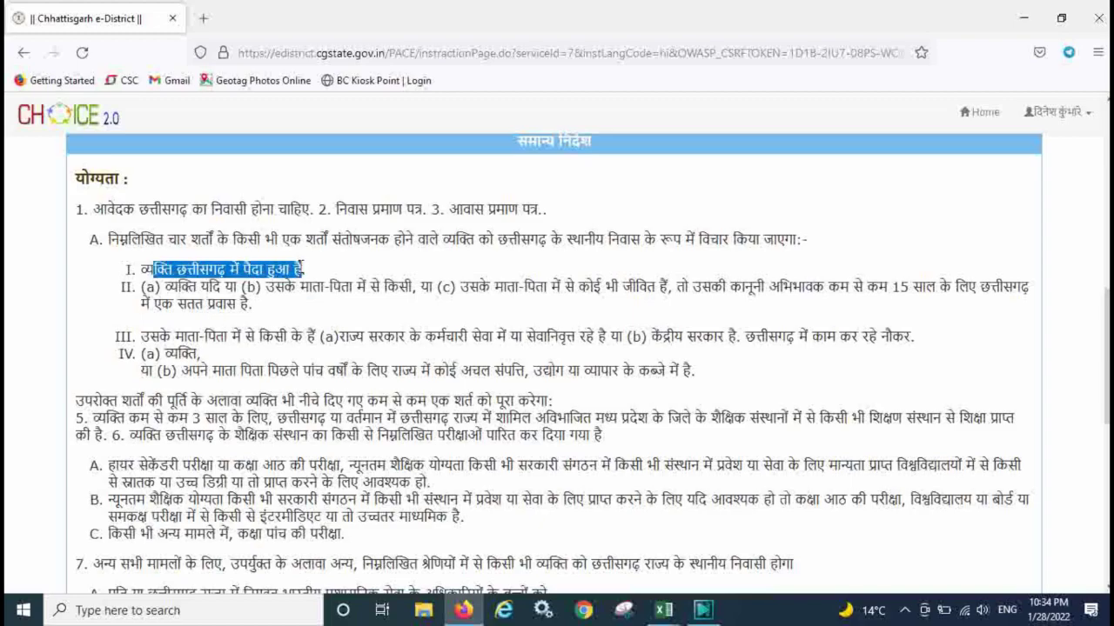
left_click(301, 269)
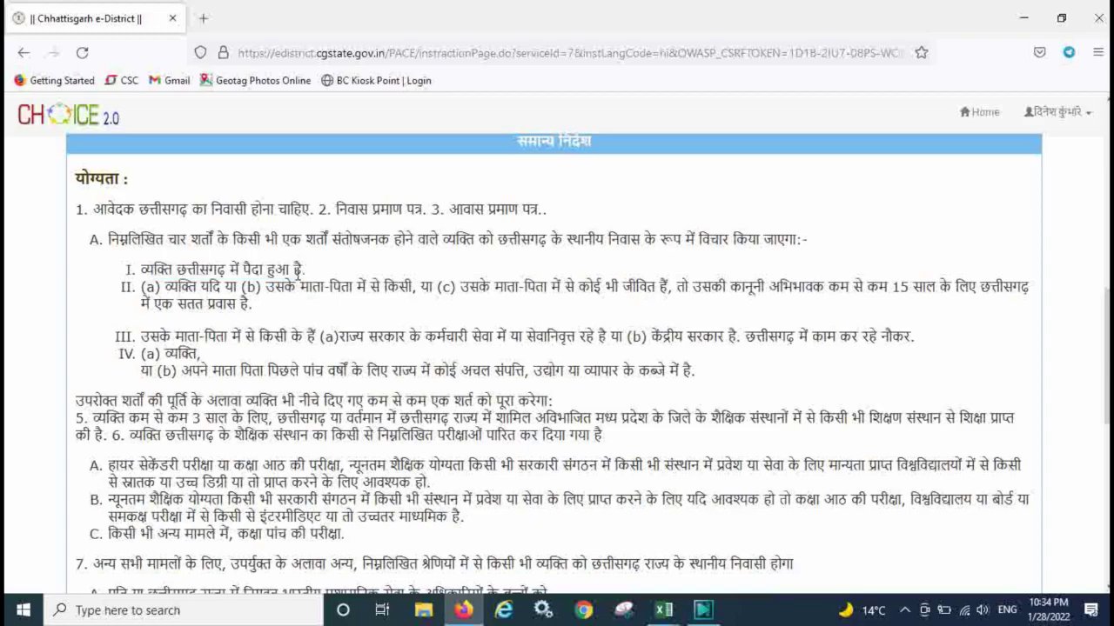
left_click_drag(284, 285, 496, 288)
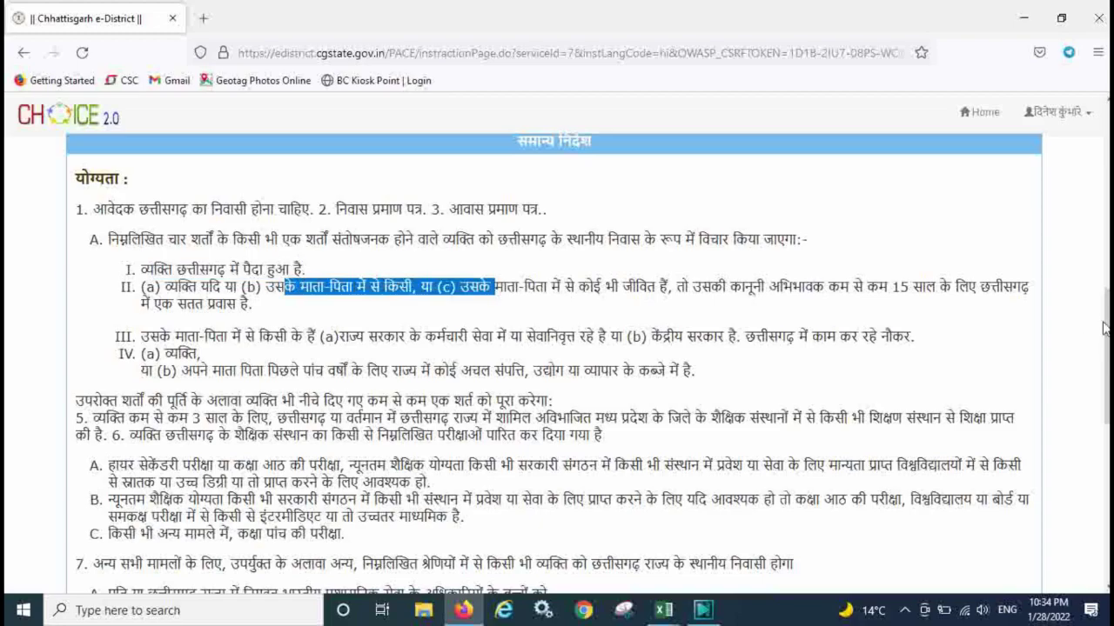
left_click_drag(1106, 324, 1106, 360)
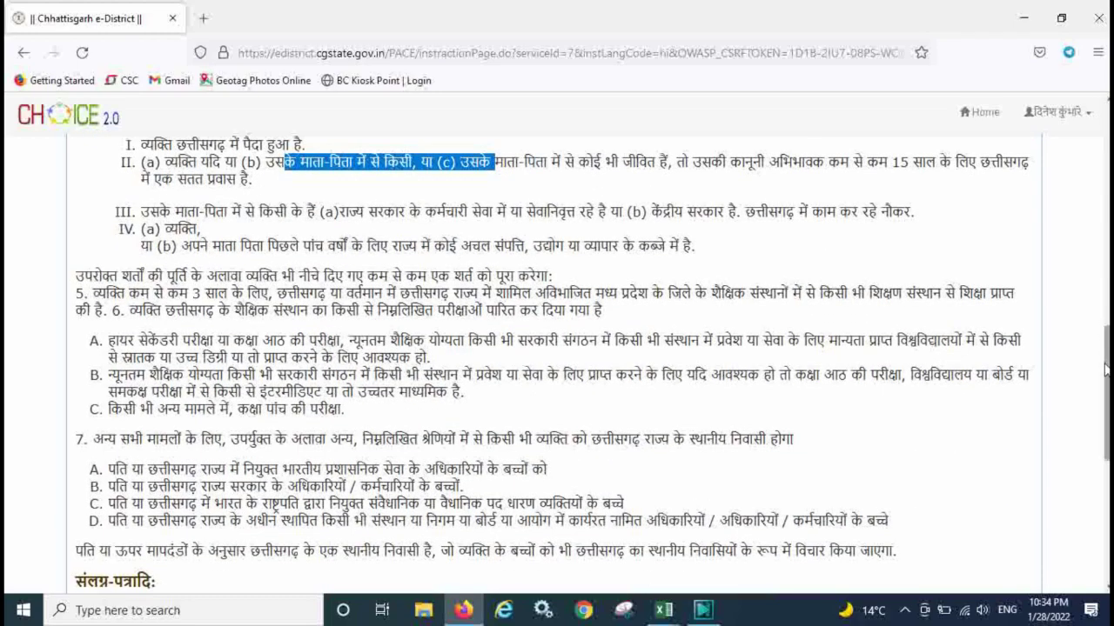
left_click_drag(1106, 359, 1106, 489)
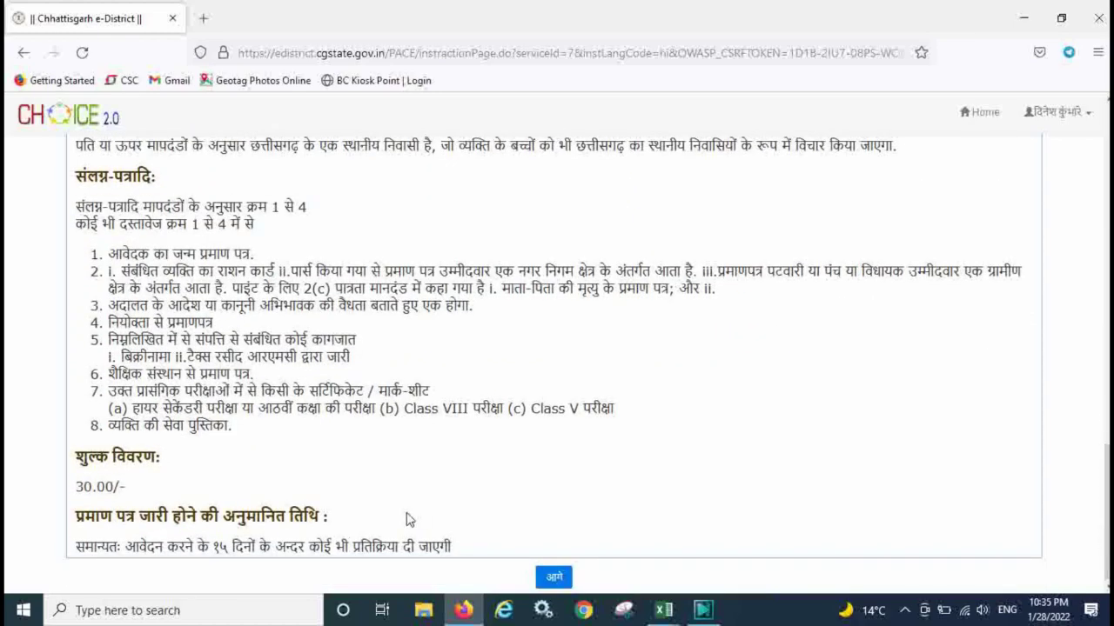
left_click_drag(74, 490, 104, 489)
left_click_drag(200, 548, 339, 549)
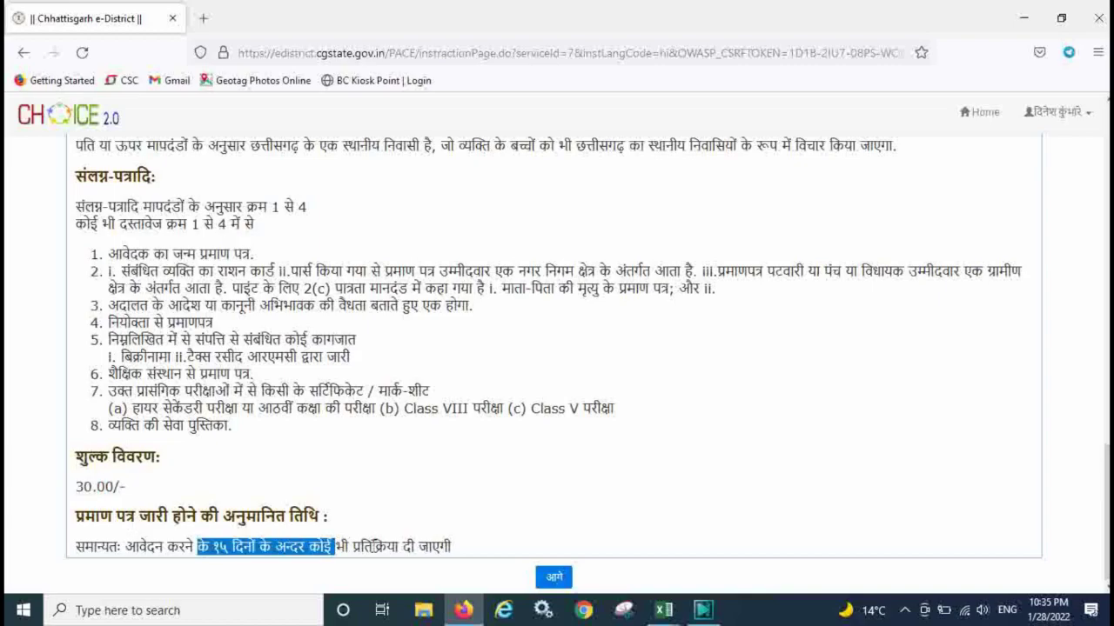
left_click(375, 547)
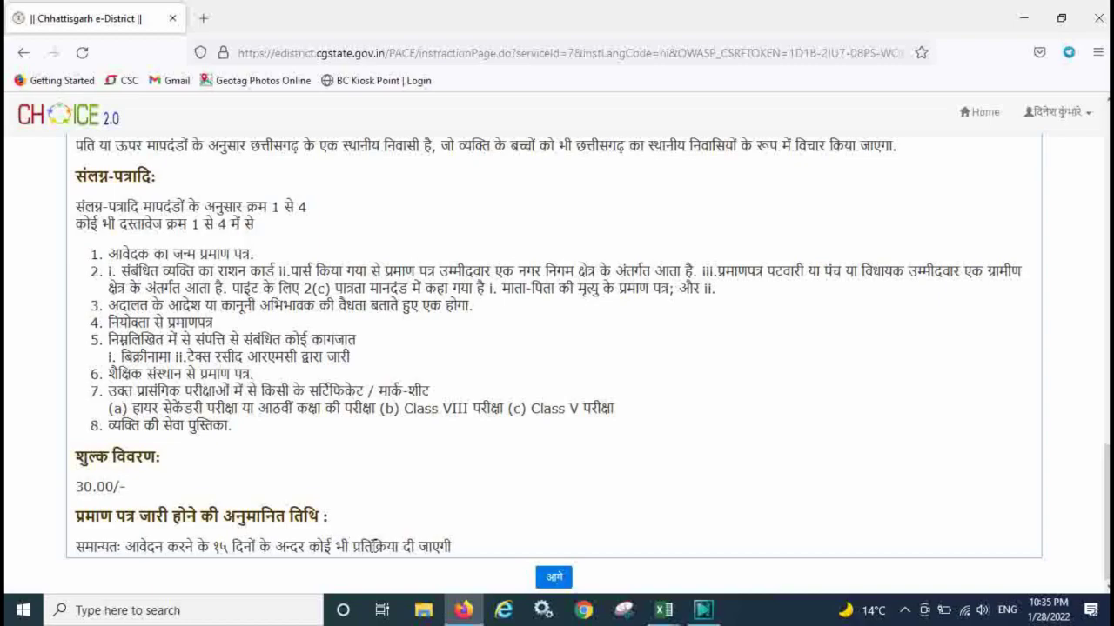
left_click(542, 581)
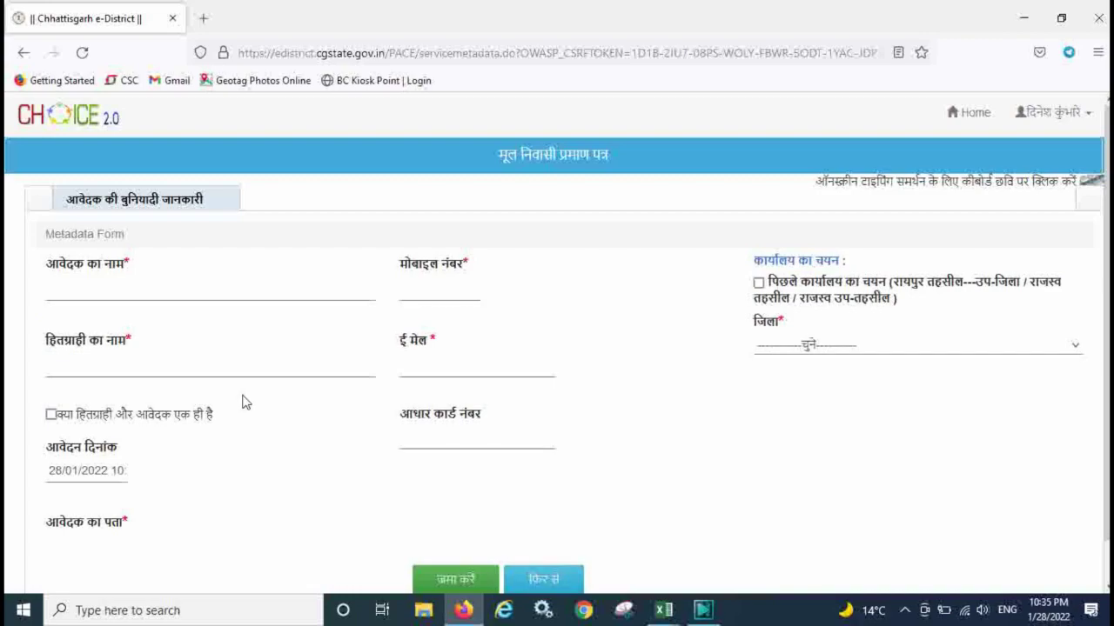
Enter the applicant's name in Hindi and the applicant's mobile number.
left_click(93, 291)
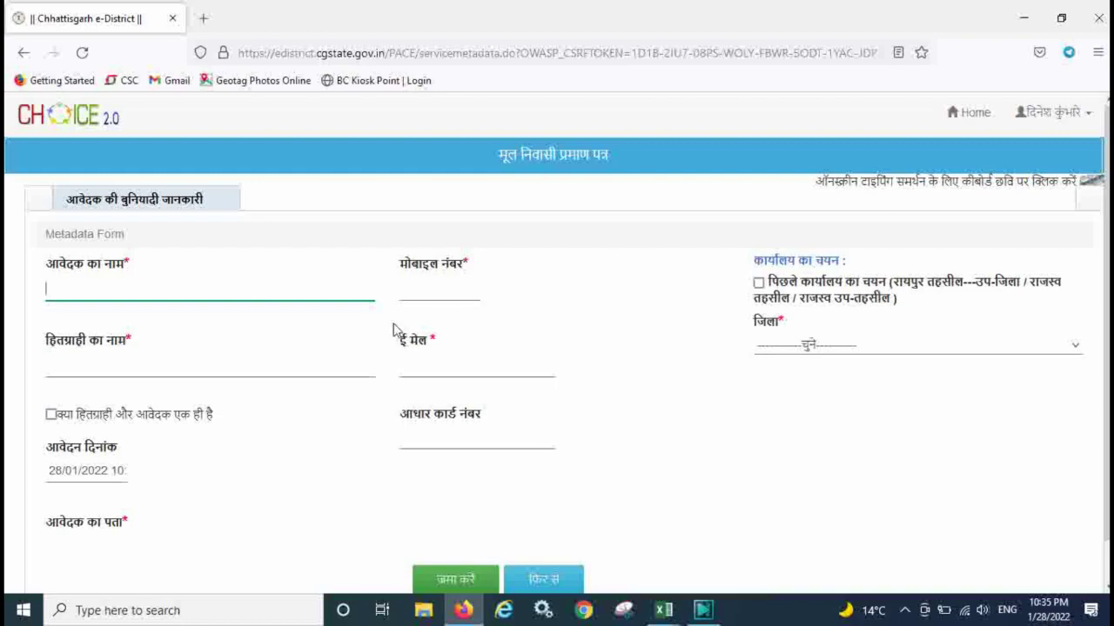
left_click(190, 360)
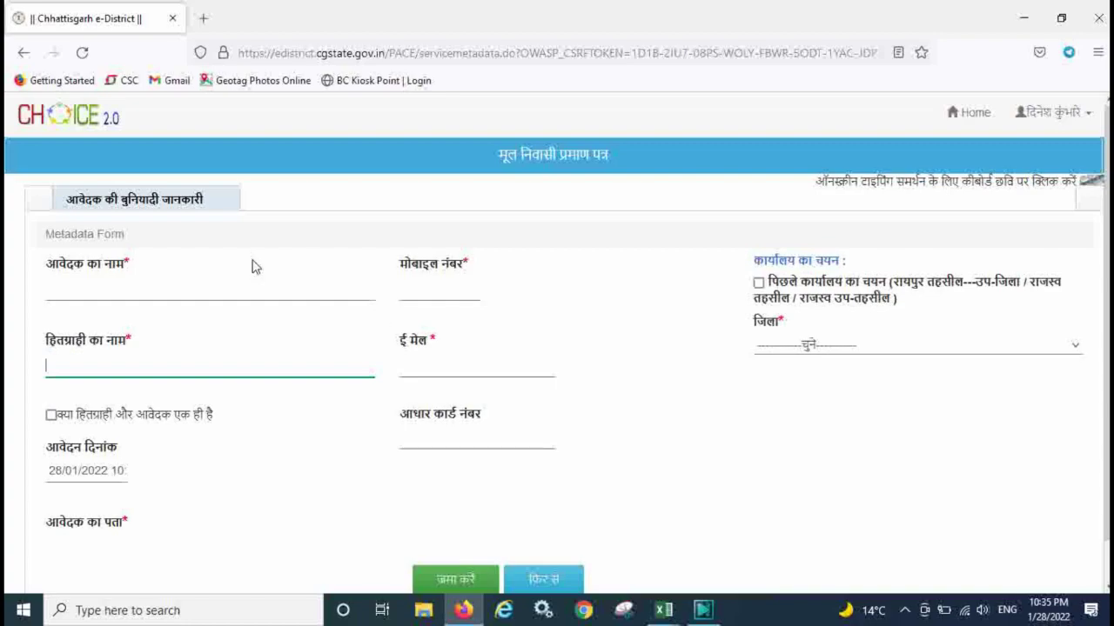
left_click(105, 286)
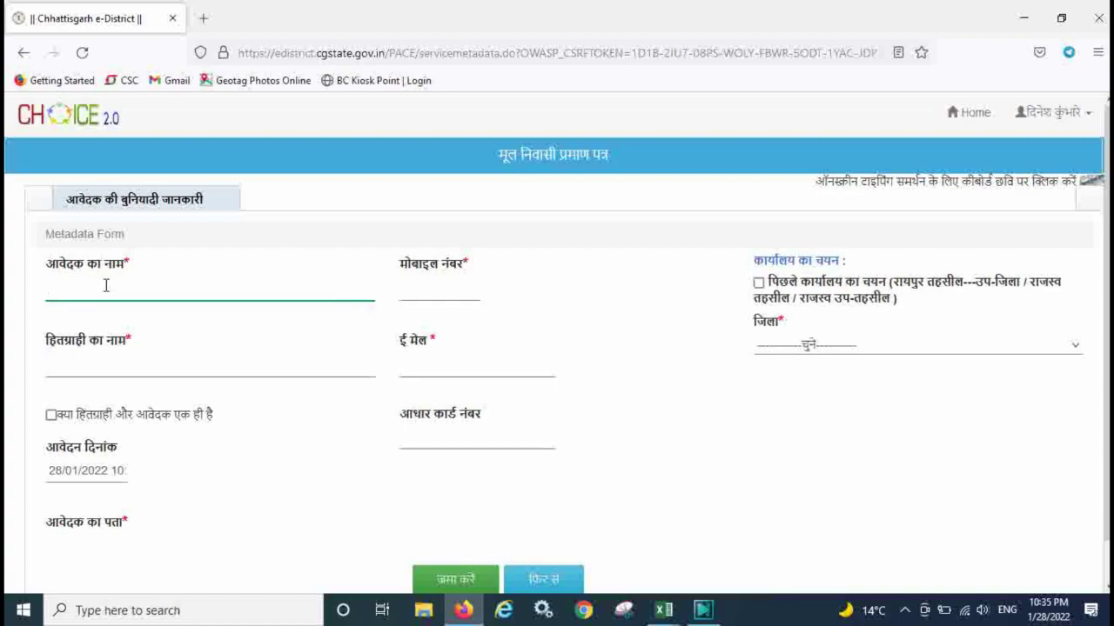
key("alt+shift")
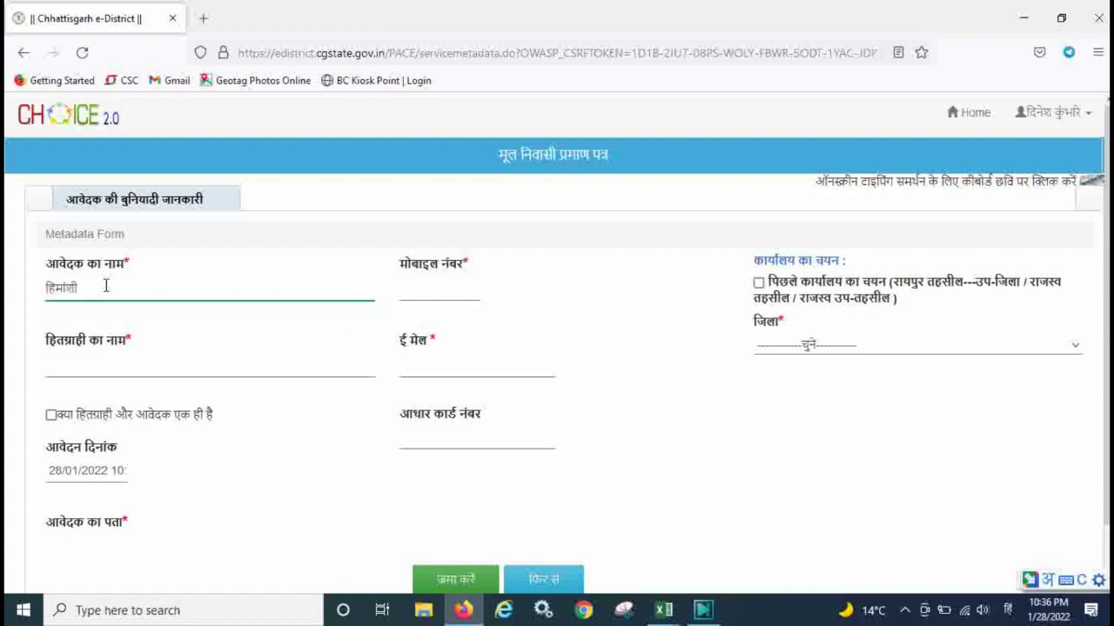
left_click(428, 294)
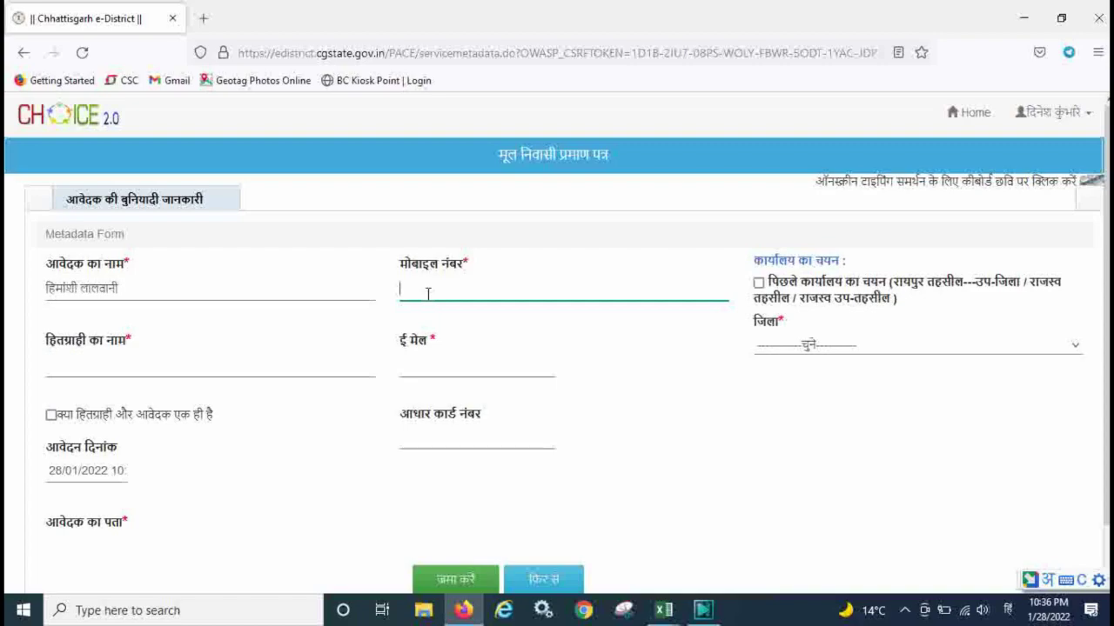
key("alt+shift")
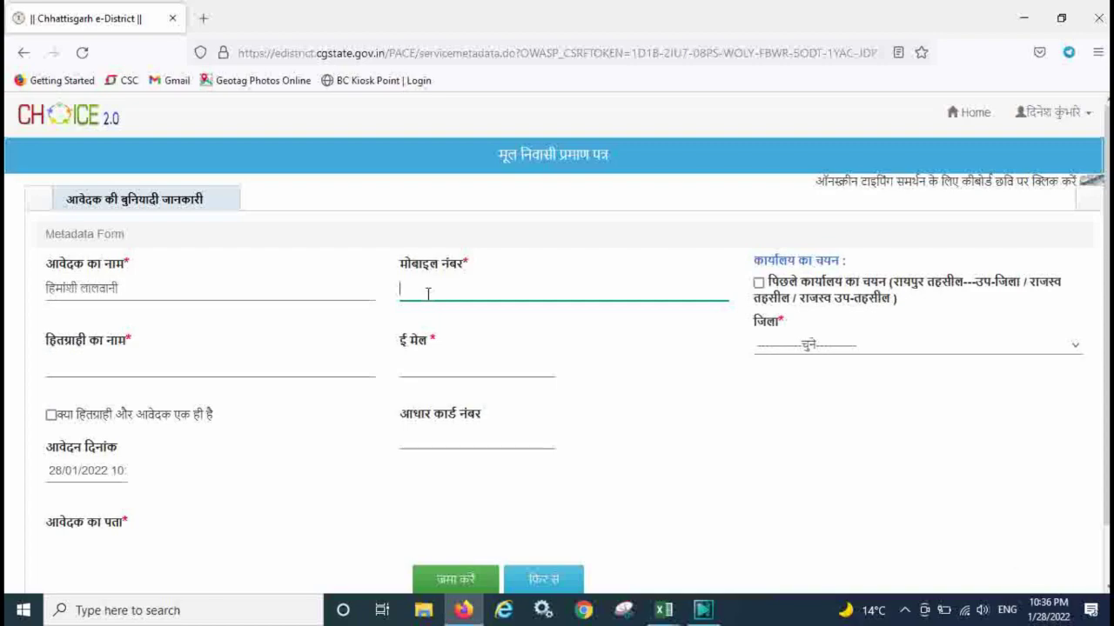
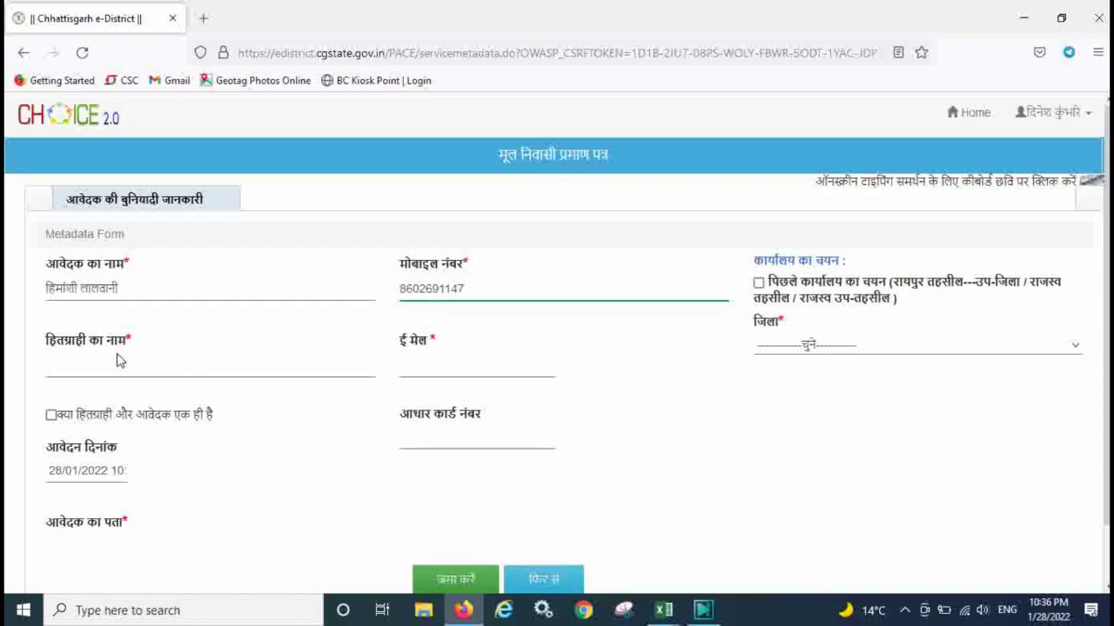
Copy the applicant's name as beneficiary, add the e-mail, and mark both as the same person.
left_click(119, 288)
left_click_drag(119, 288, 6, 279)
key("ctrl+c")
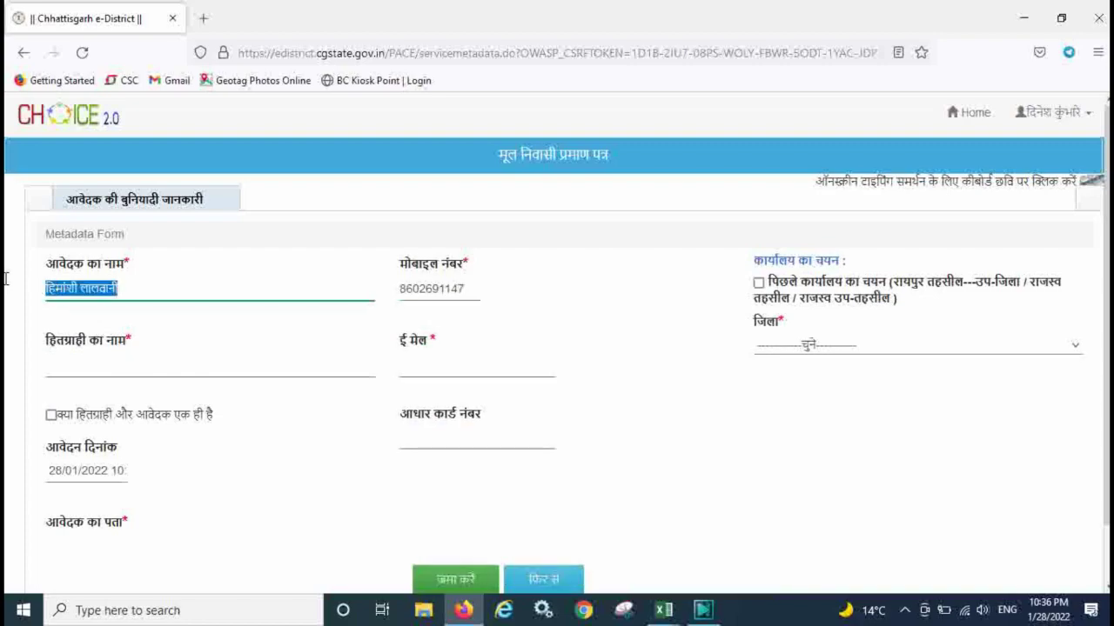
left_click(79, 360)
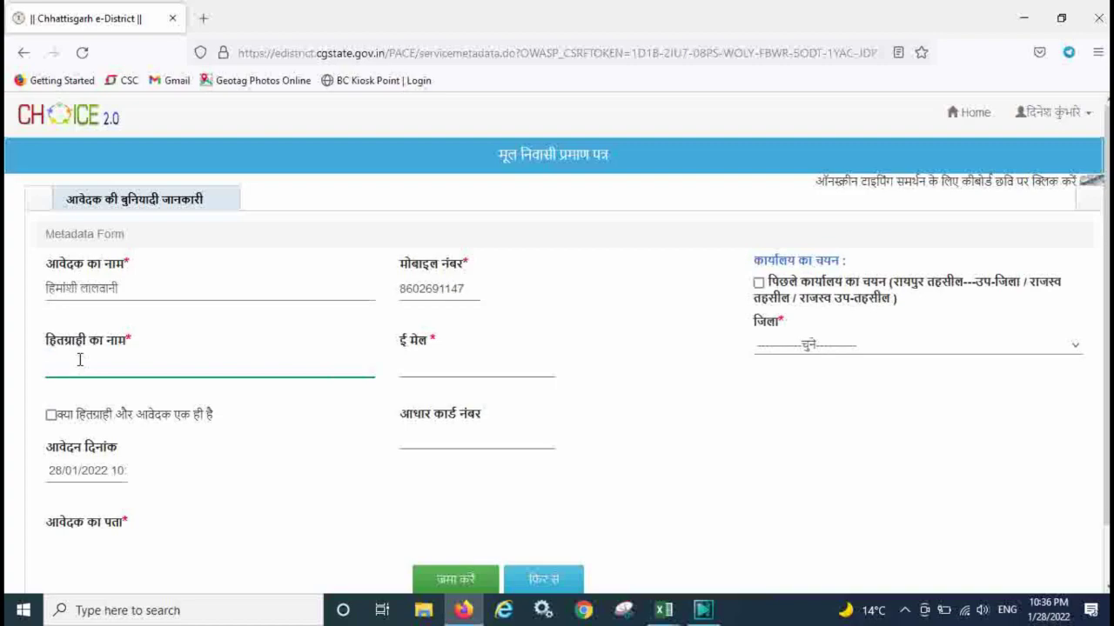
key("ctrl+v")
left_click(428, 365)
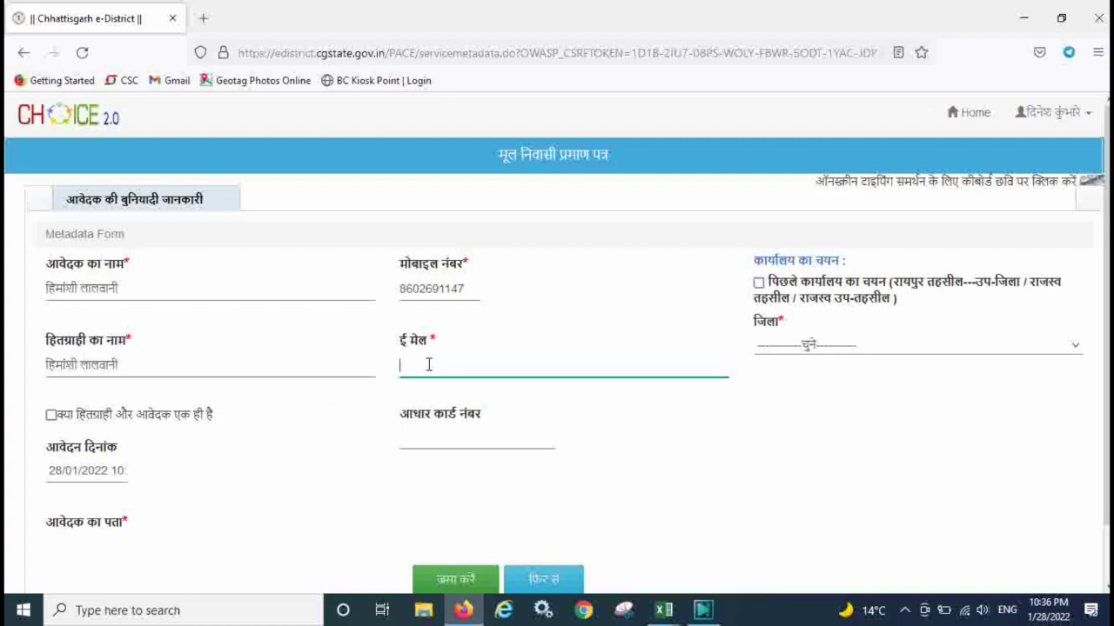
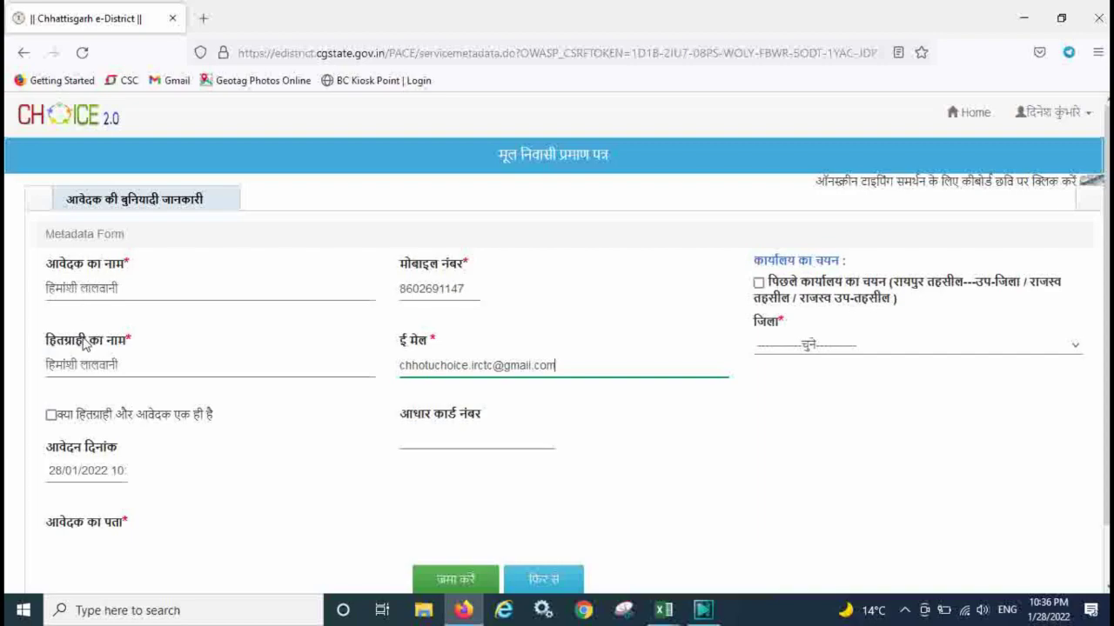
left_click(51, 415)
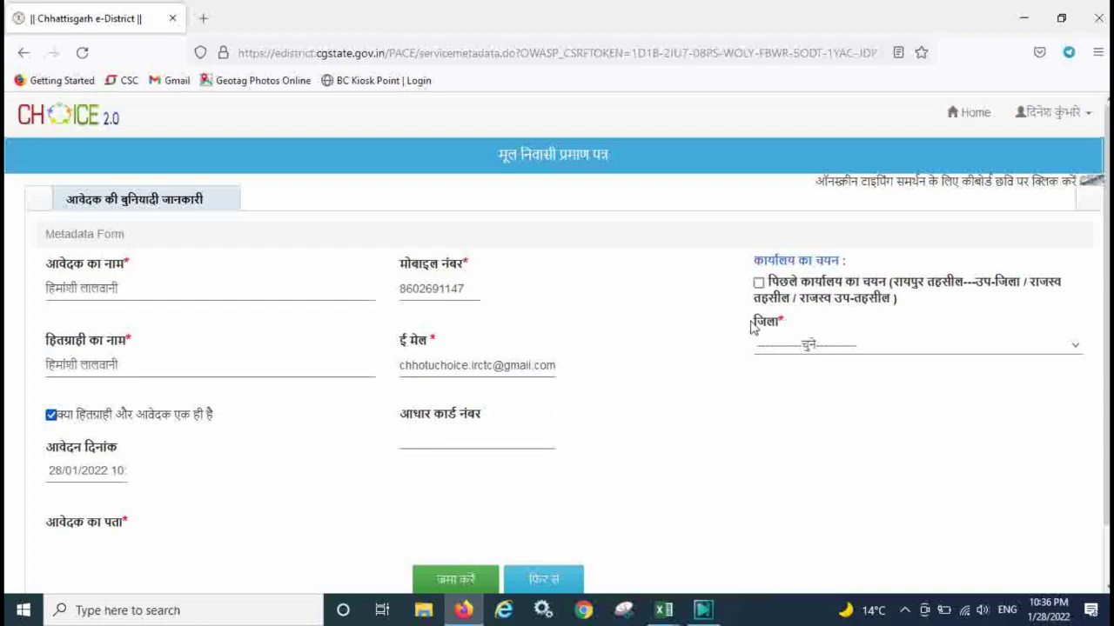
Reuse the previous Raipur tehsil office and choose टाटीबंध as the revenue village.
left_click(759, 282)
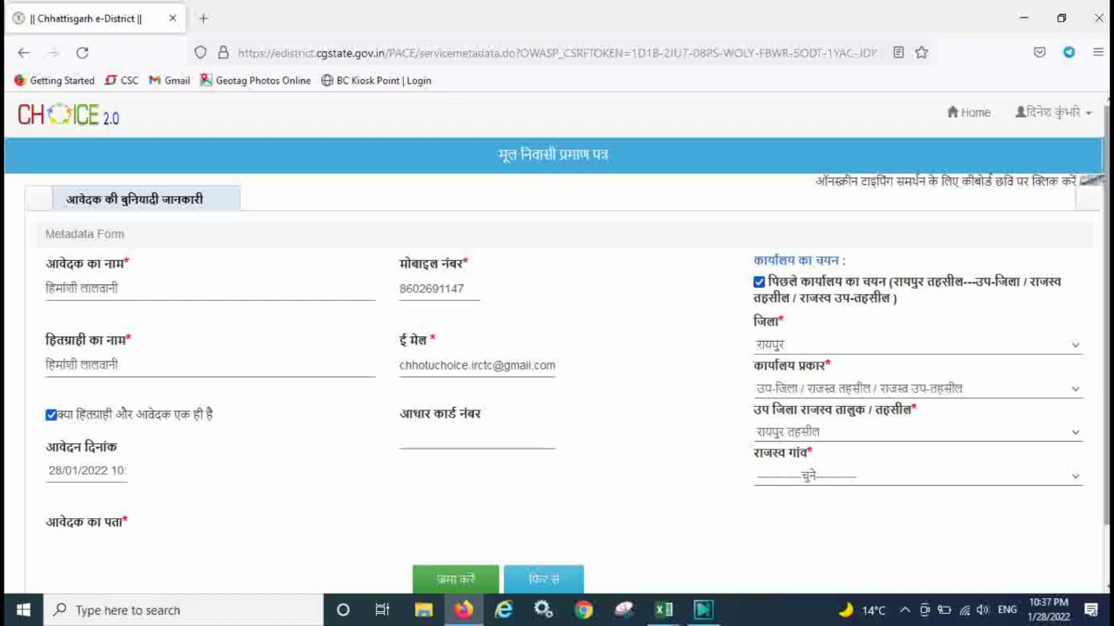
scroll(600, 492, "down", 2)
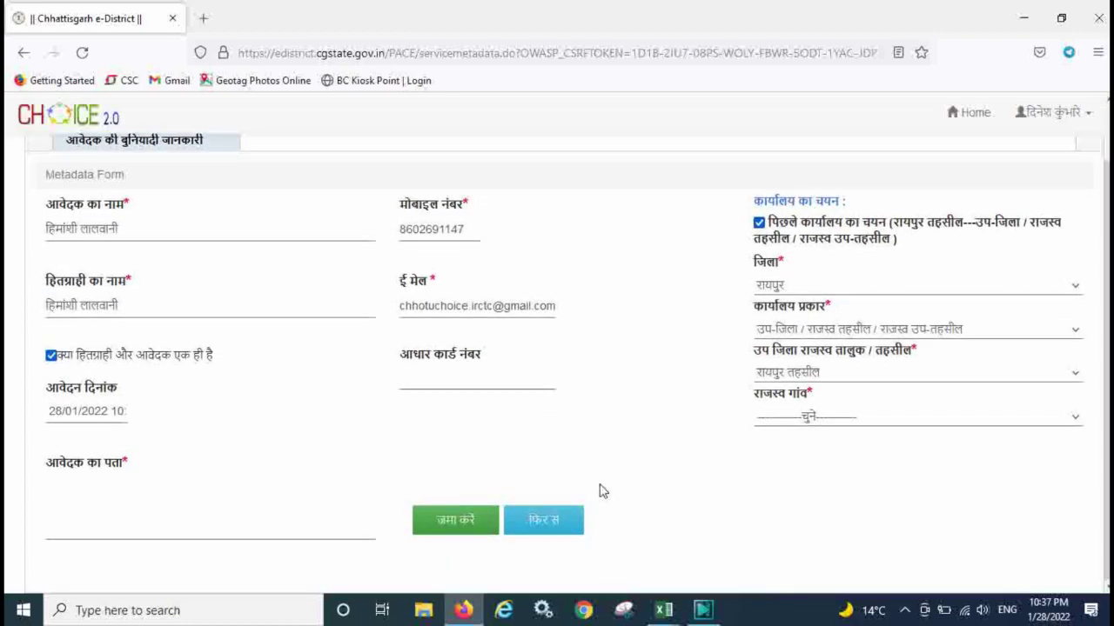
left_click(224, 503)
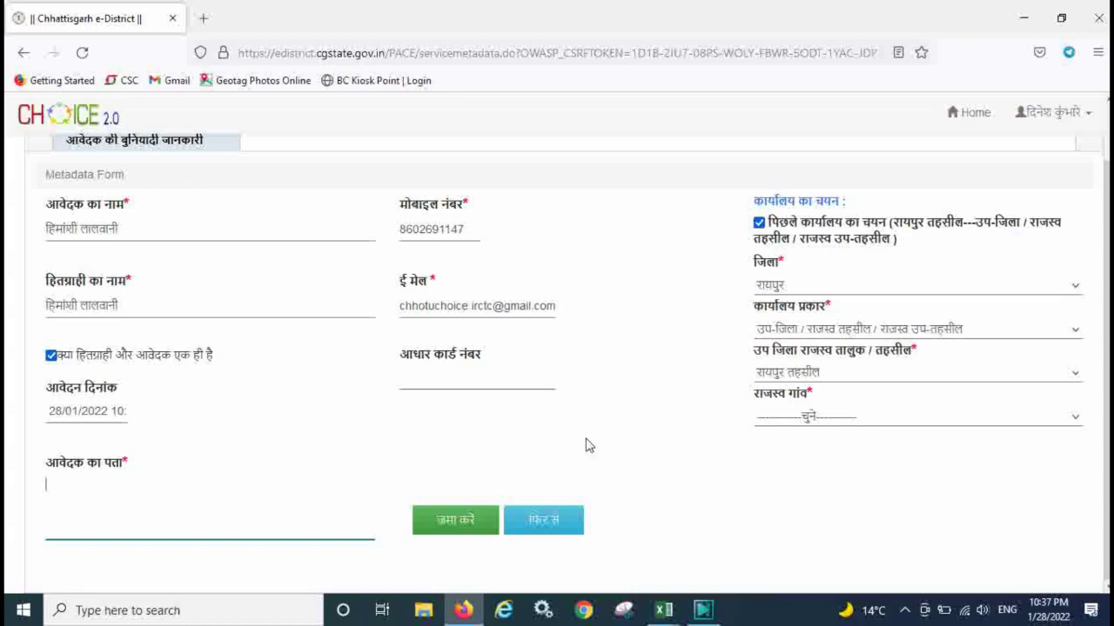
left_click(783, 418)
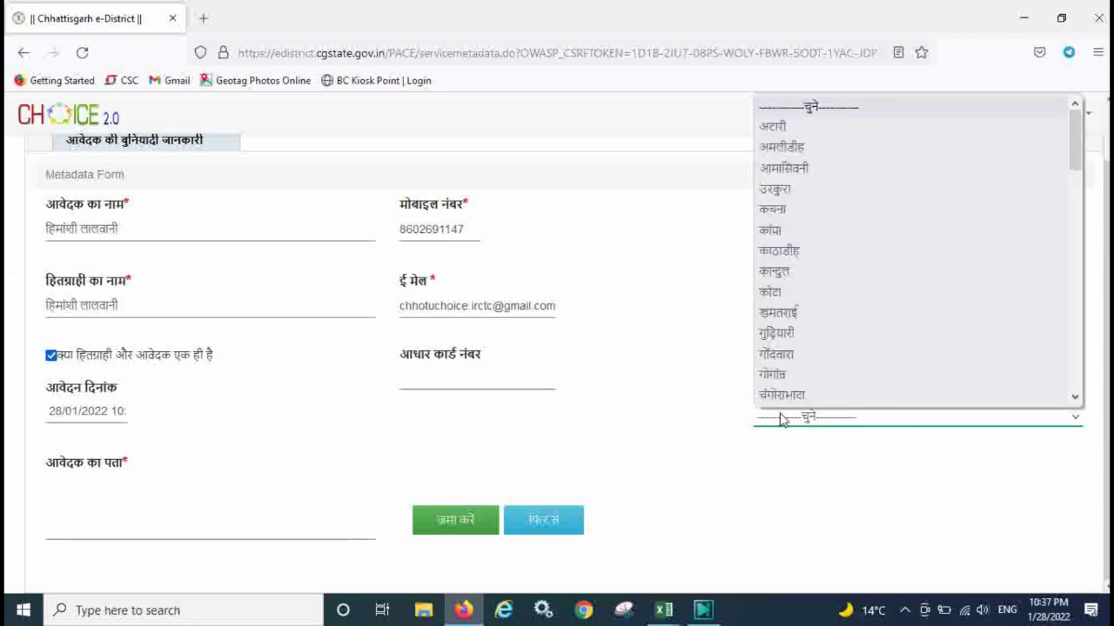
scroll(1076, 140, "down", 3)
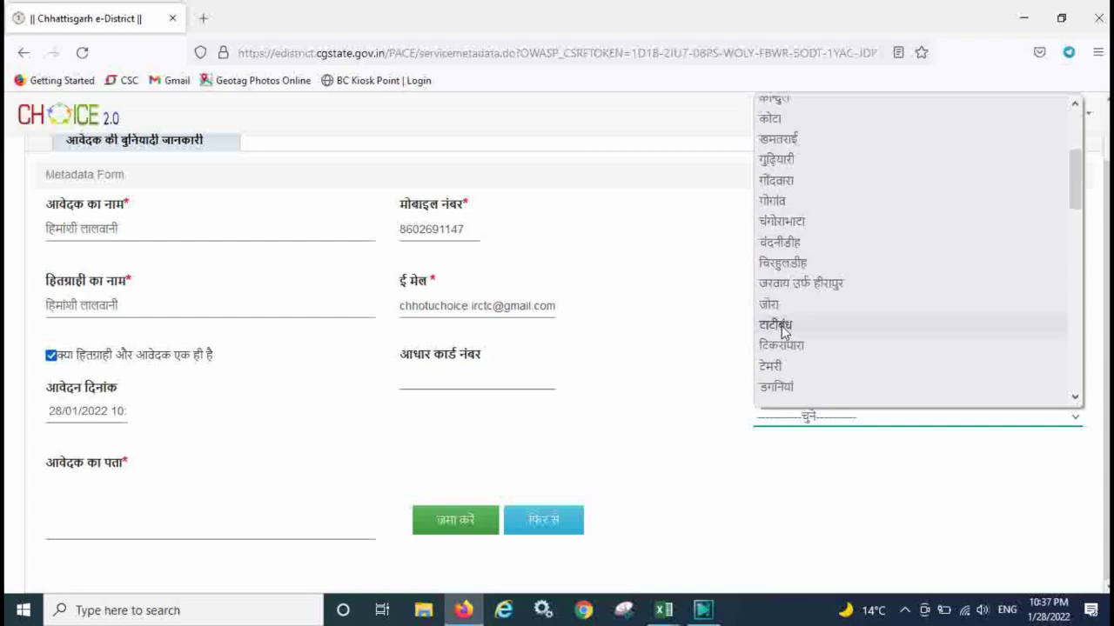
left_click(785, 327)
left_click(120, 512)
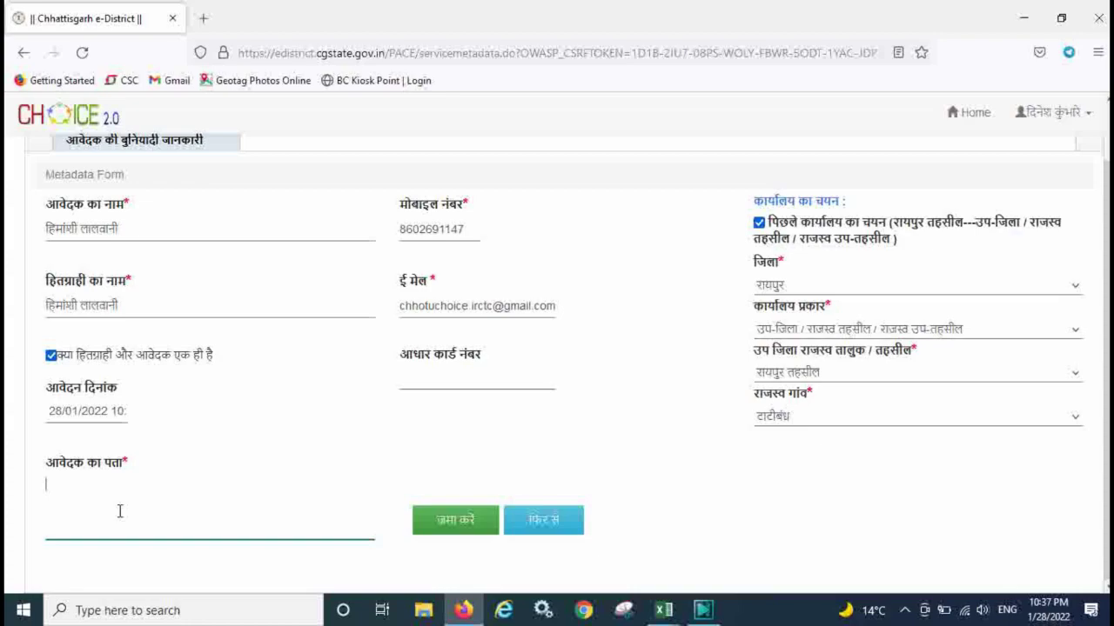
Type the applicant's address in Hindi via transliteration and submit the basic details.
key("alt+shift")
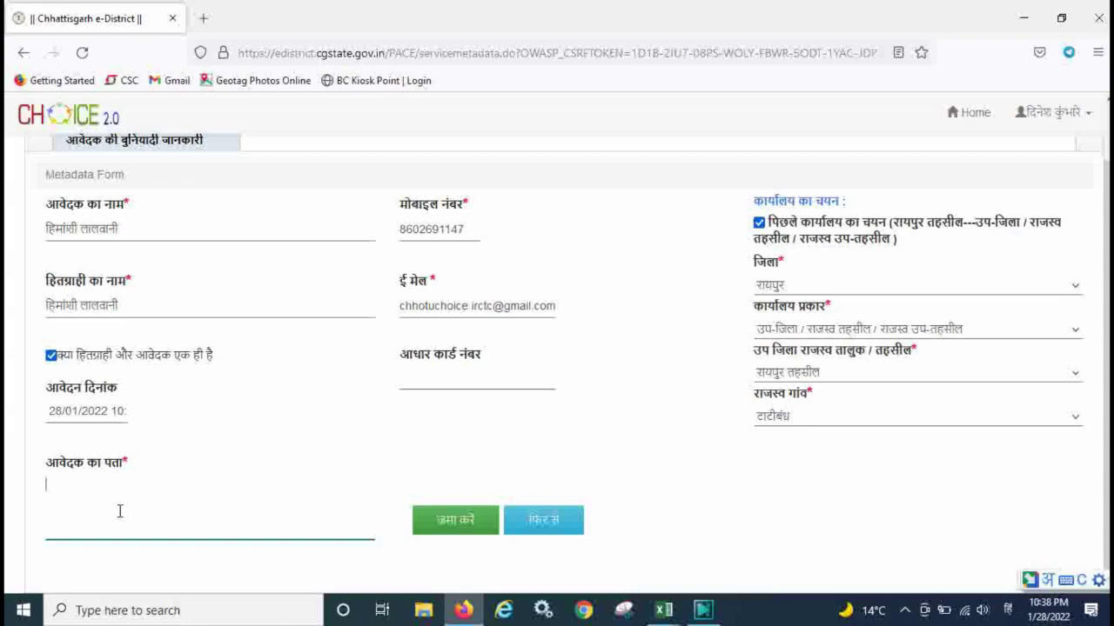
type("tat")
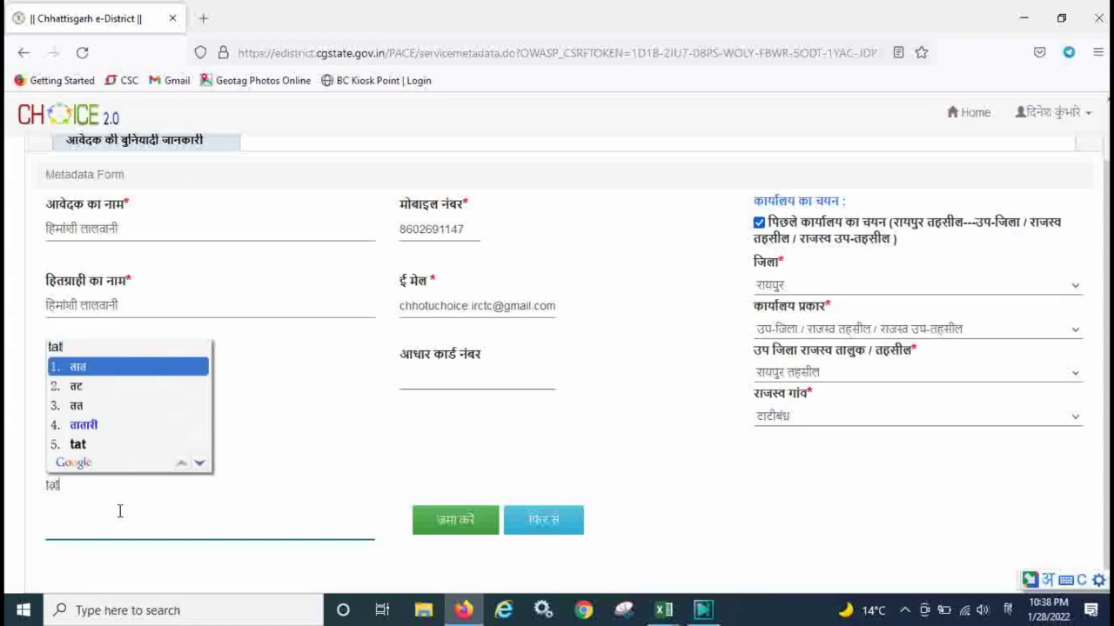
type("iband")
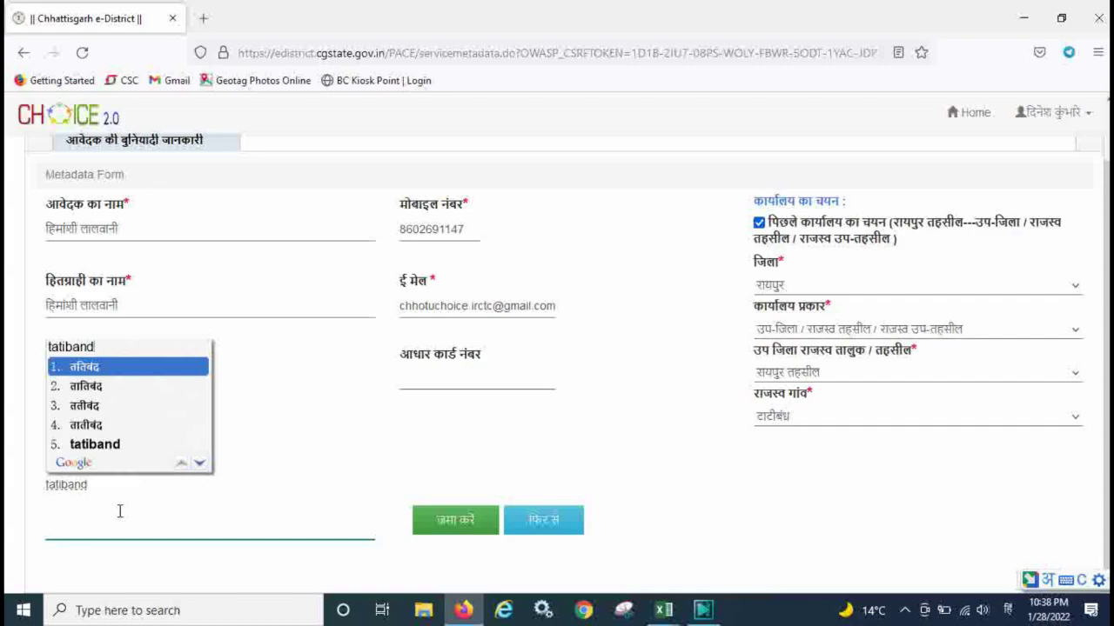
key("BackSpace")
key("BackSpace")
key("BackSpace")
key("BackSpace")
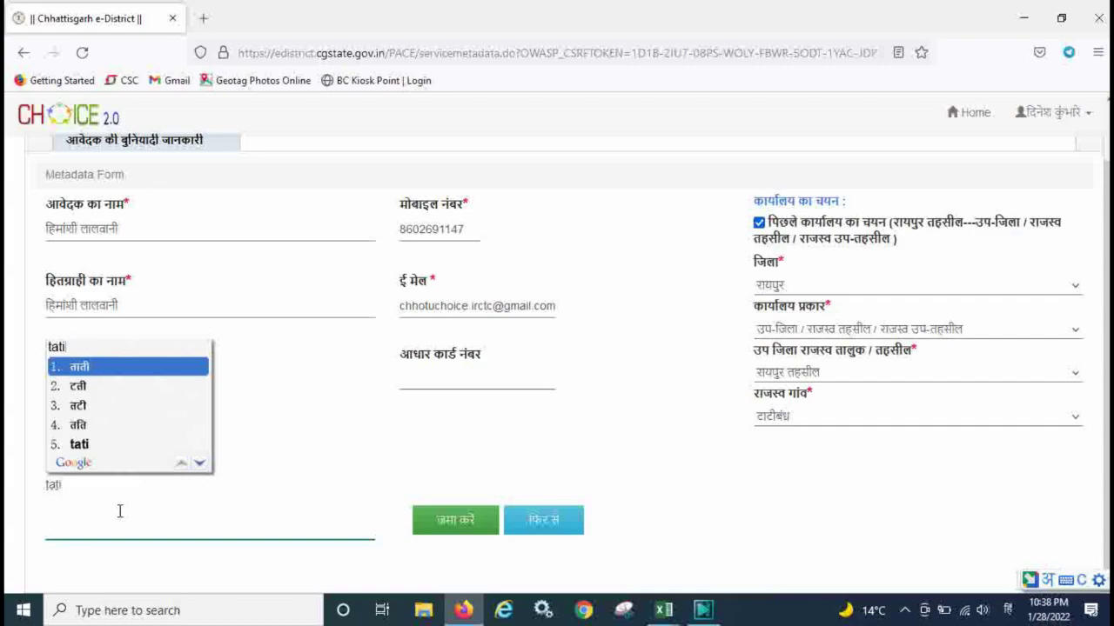
key("BackSpace")
key("BackSpace")
type("ati")
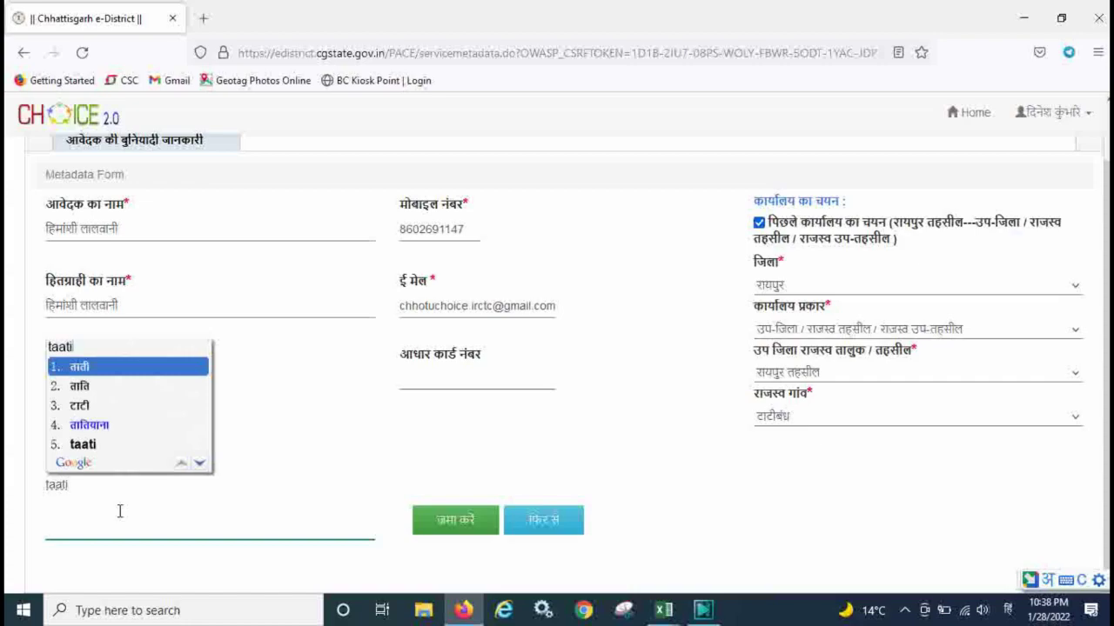
key("Down")
key("Down")
key("Return")
type("bandh")
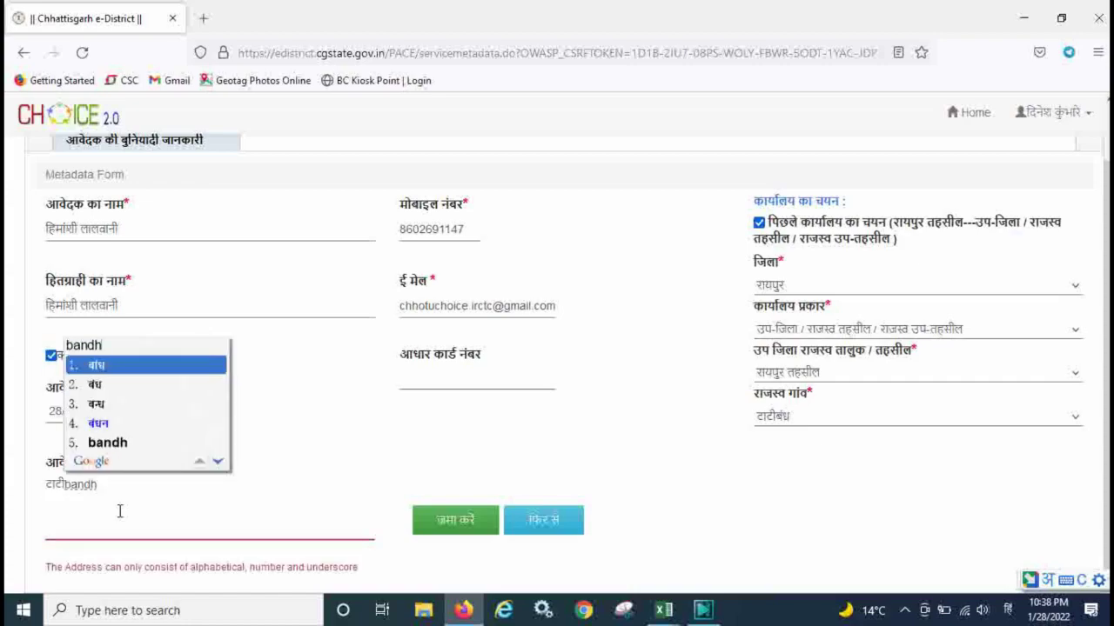
key("BackSpace")
type("h")
key("Down")
type("raip")
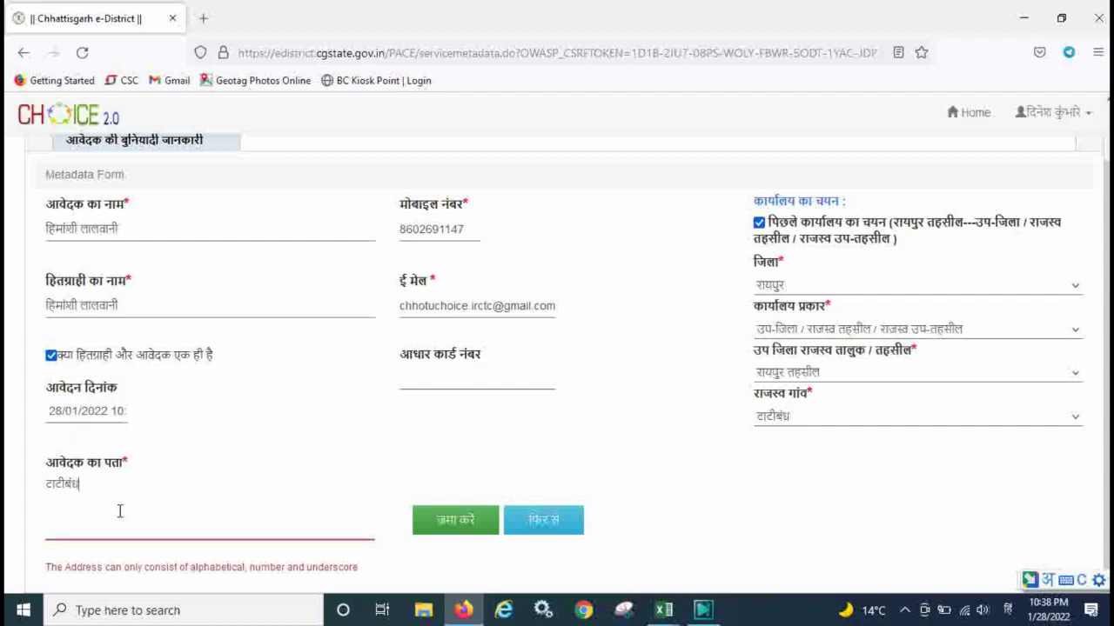
type("ur")
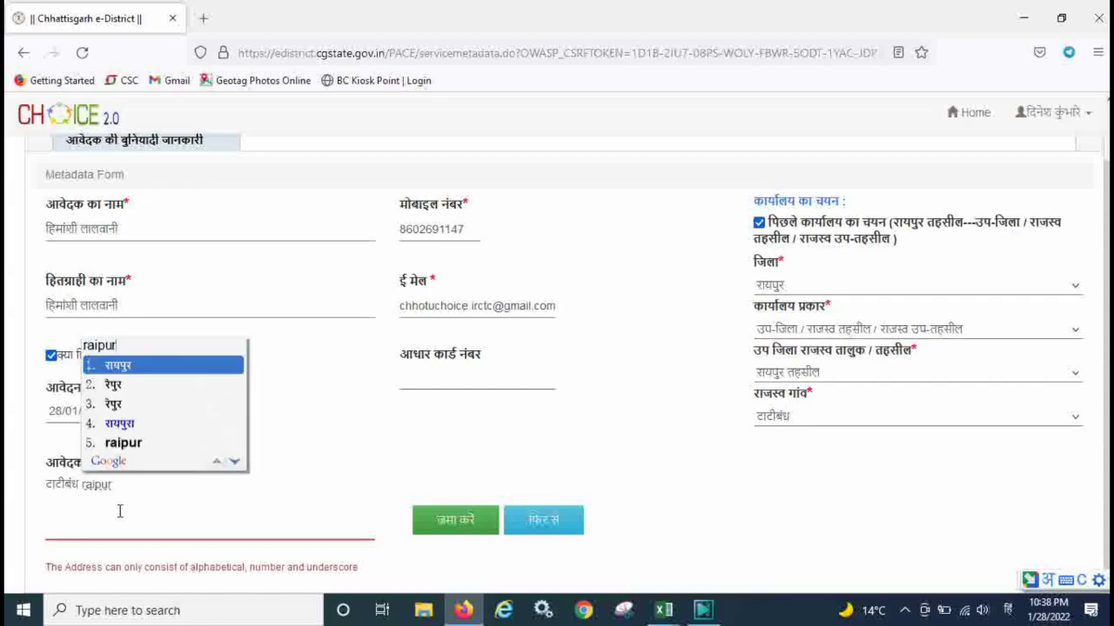
key("Return")
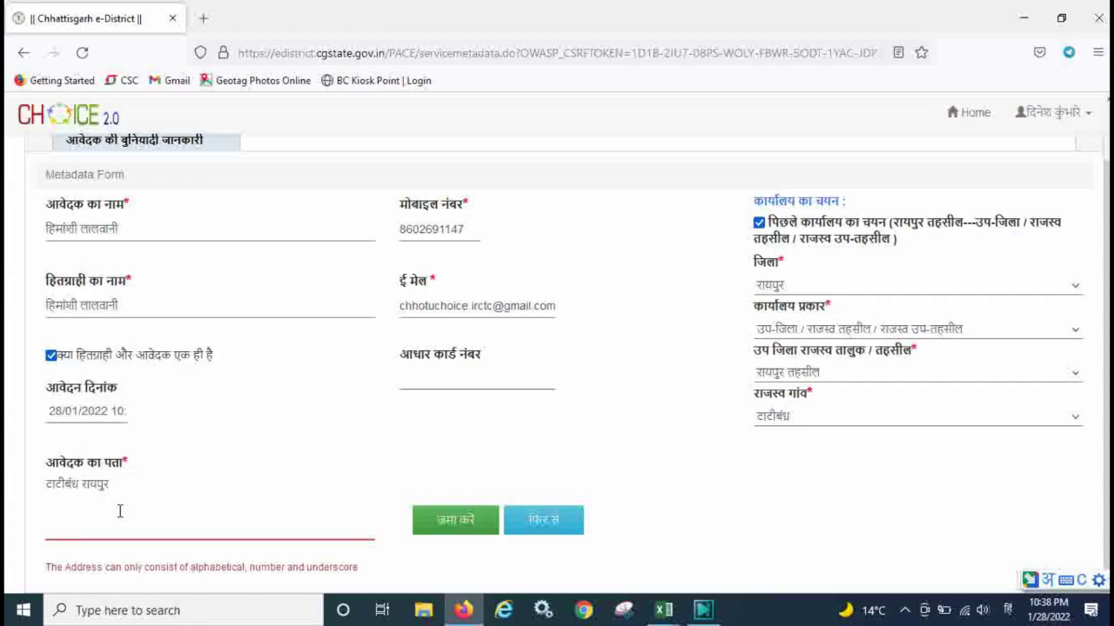
key("Tab")
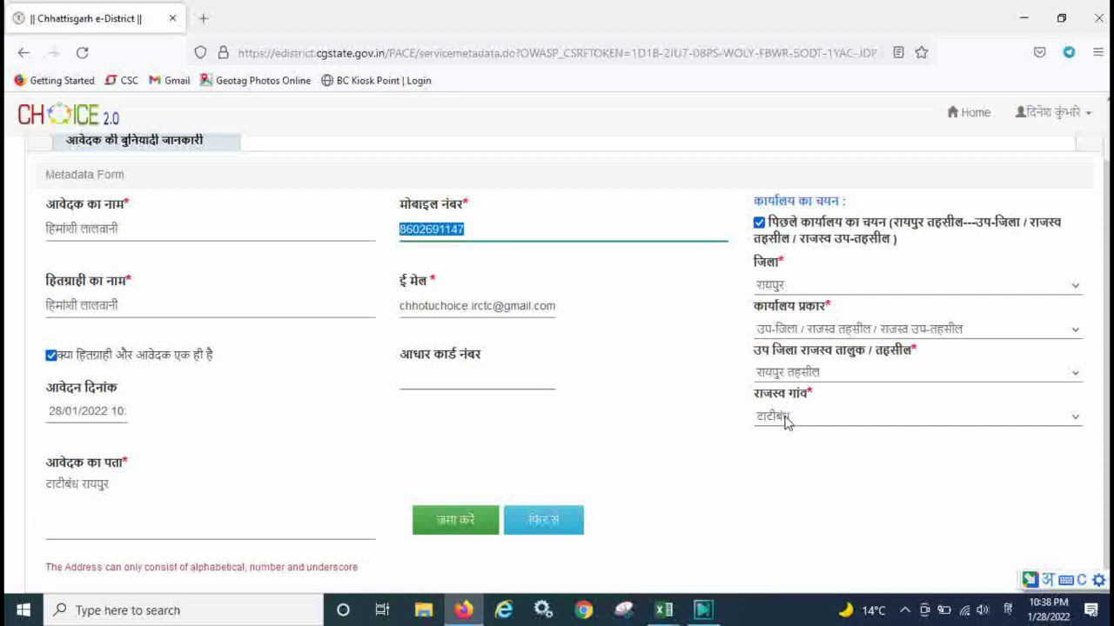
left_click(437, 522)
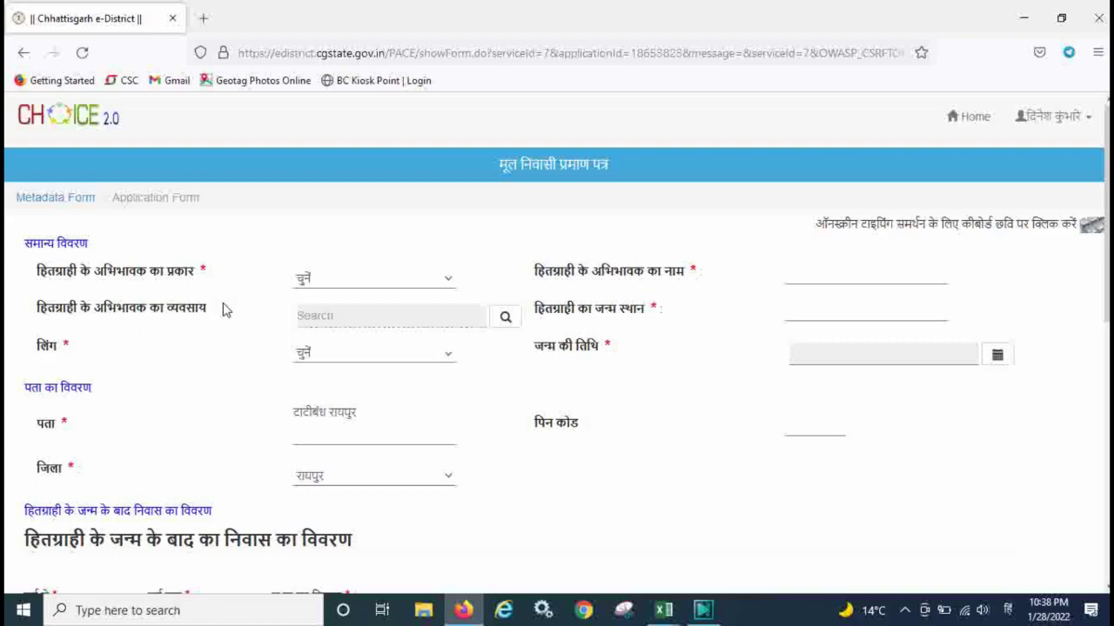
Set the guardian type to पिता and enter the father's name in Hindi.
left_click(414, 279)
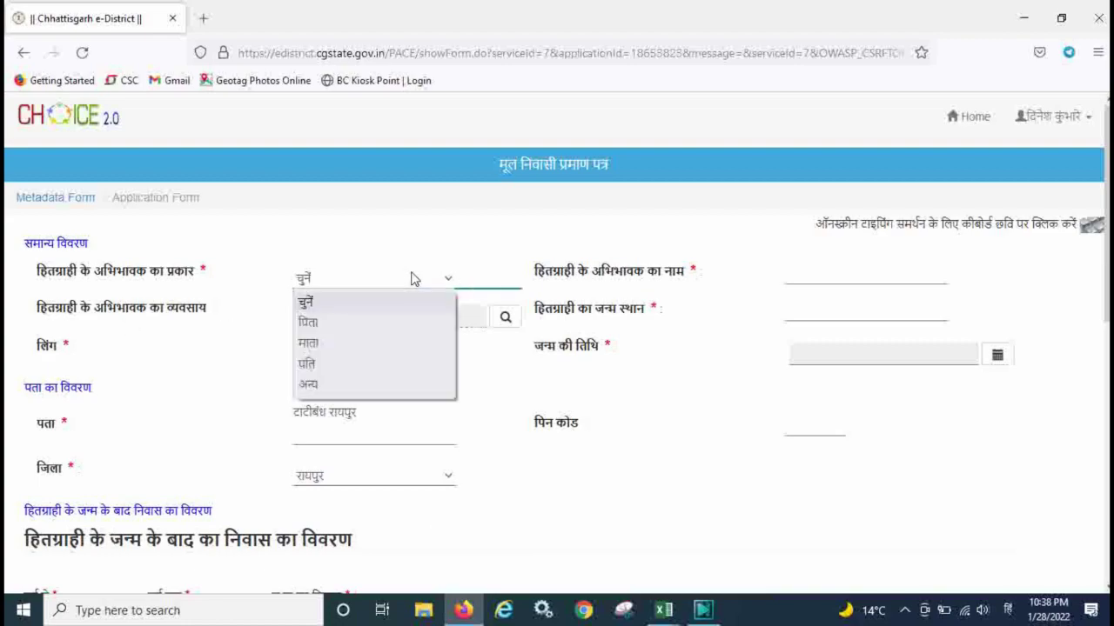
left_click(323, 322)
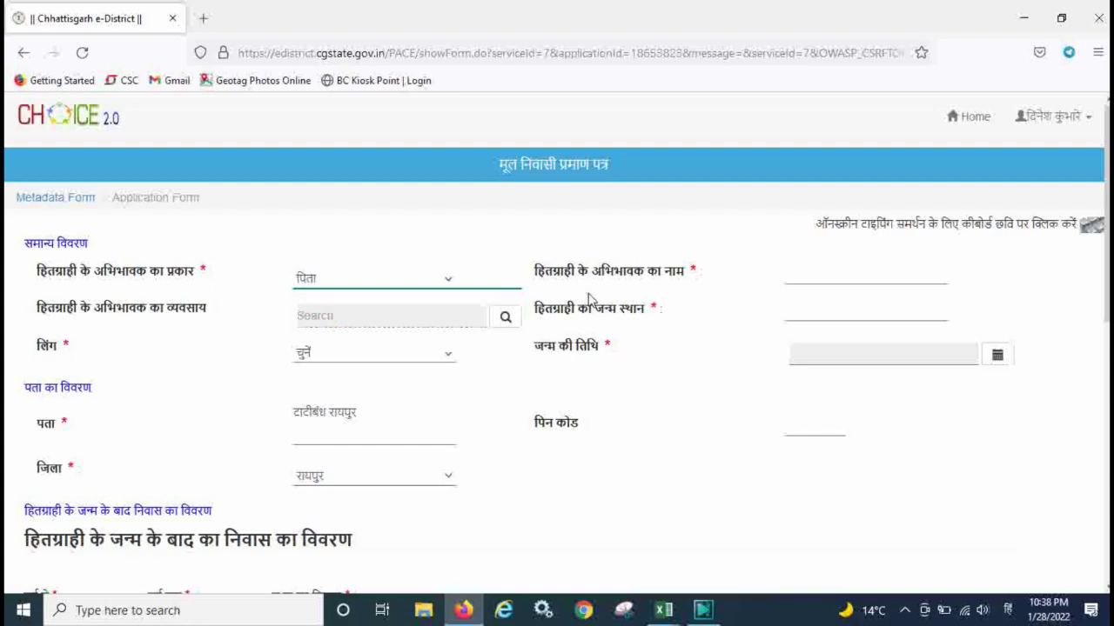
left_click(824, 277)
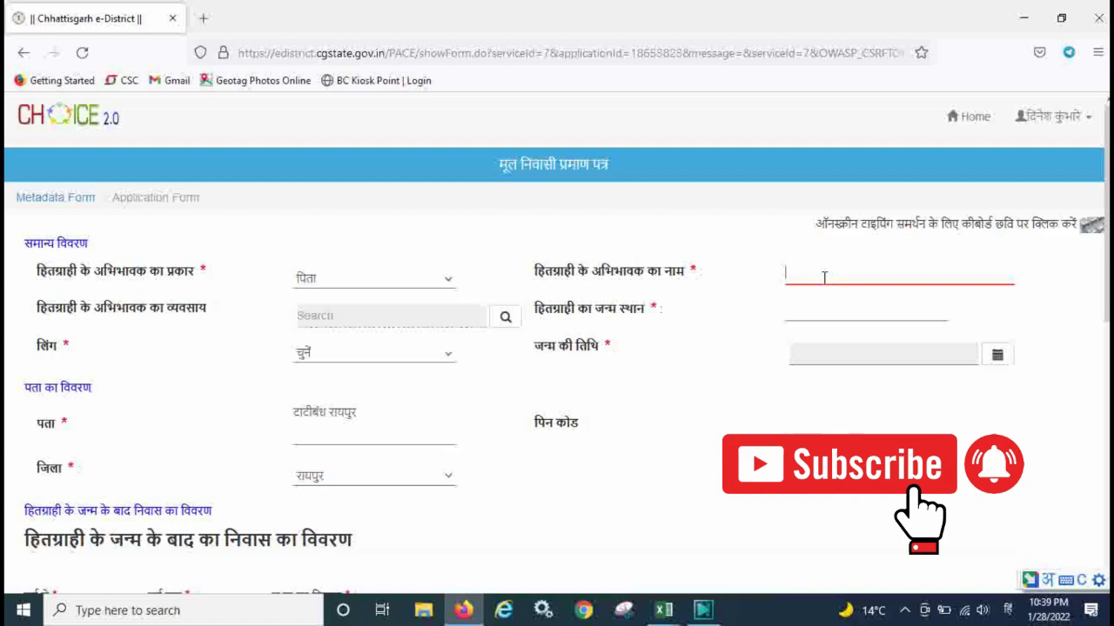
type("dyrga")
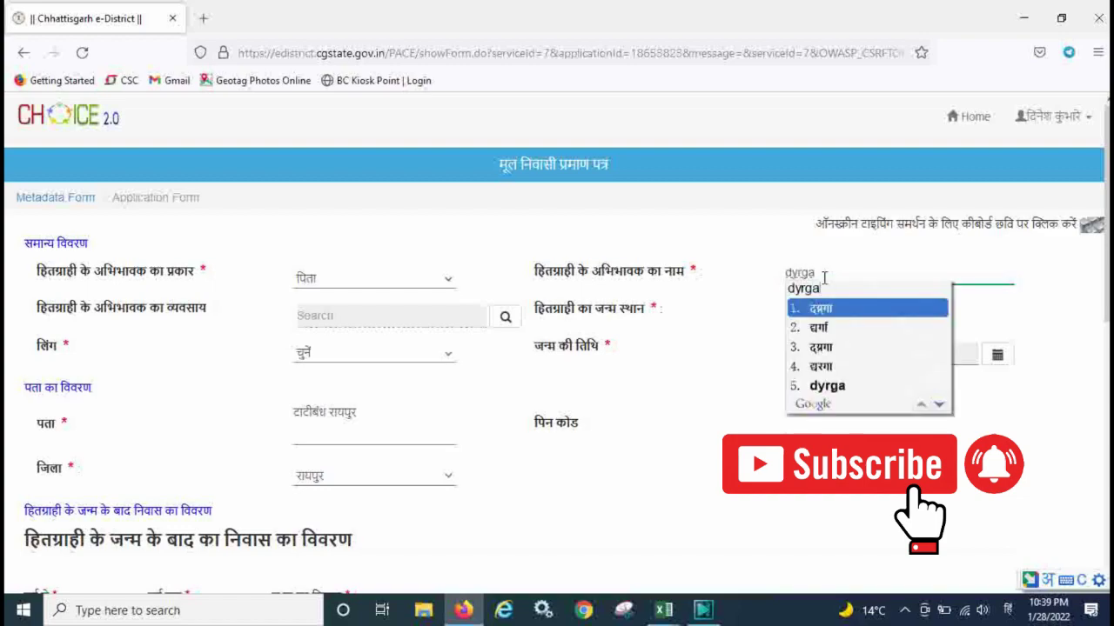
key("BackSpace")
key("BackSpace")
key("BackSpace")
key("BackSpace")
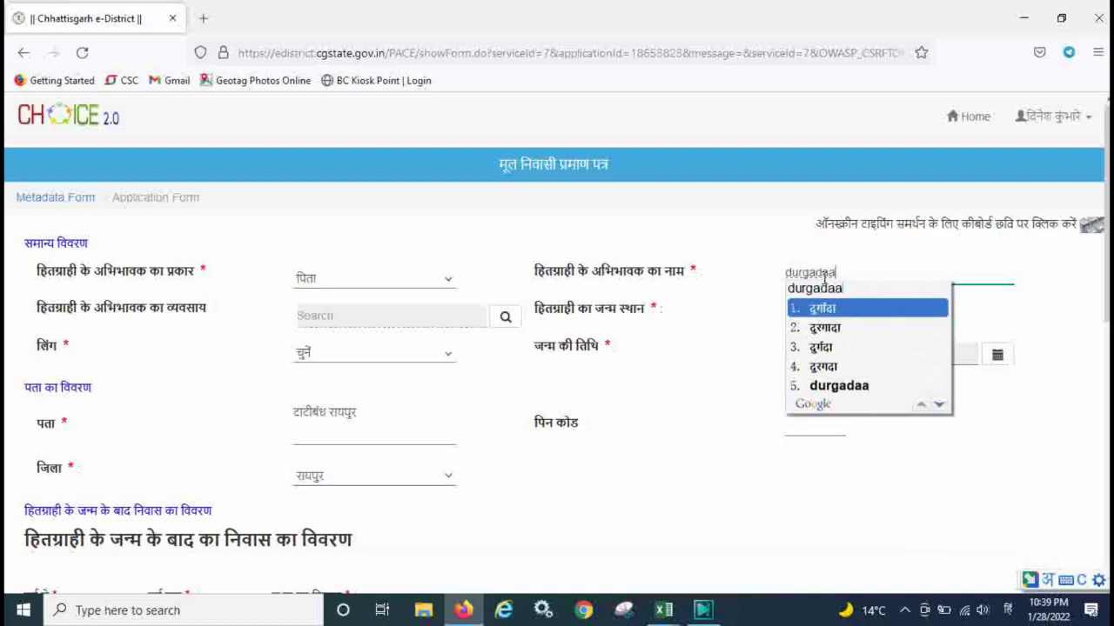
key("space")
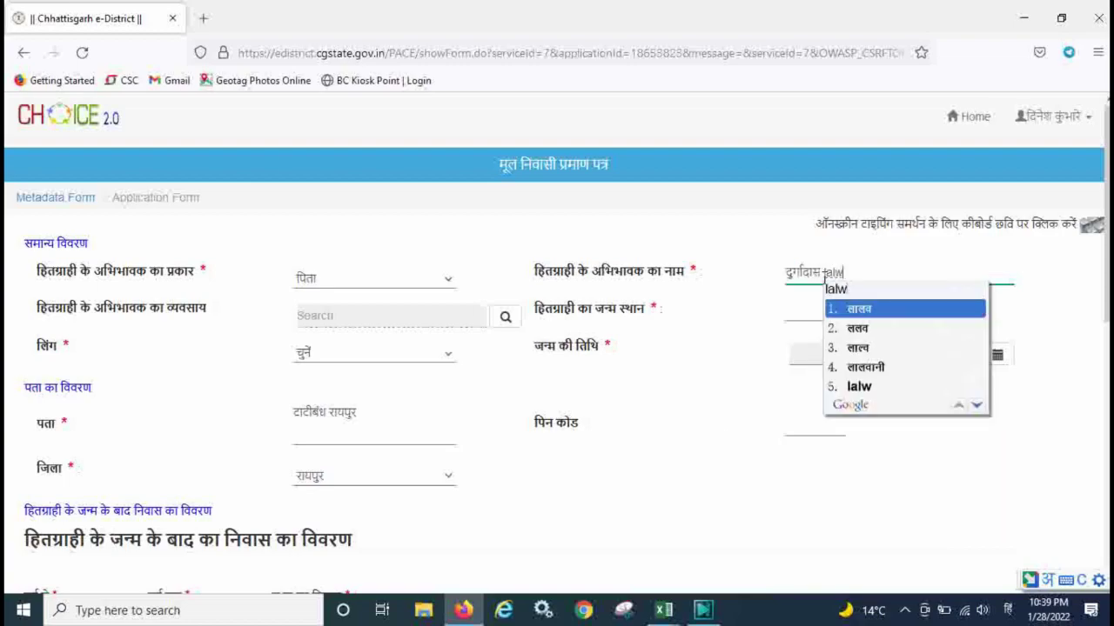
key("space")
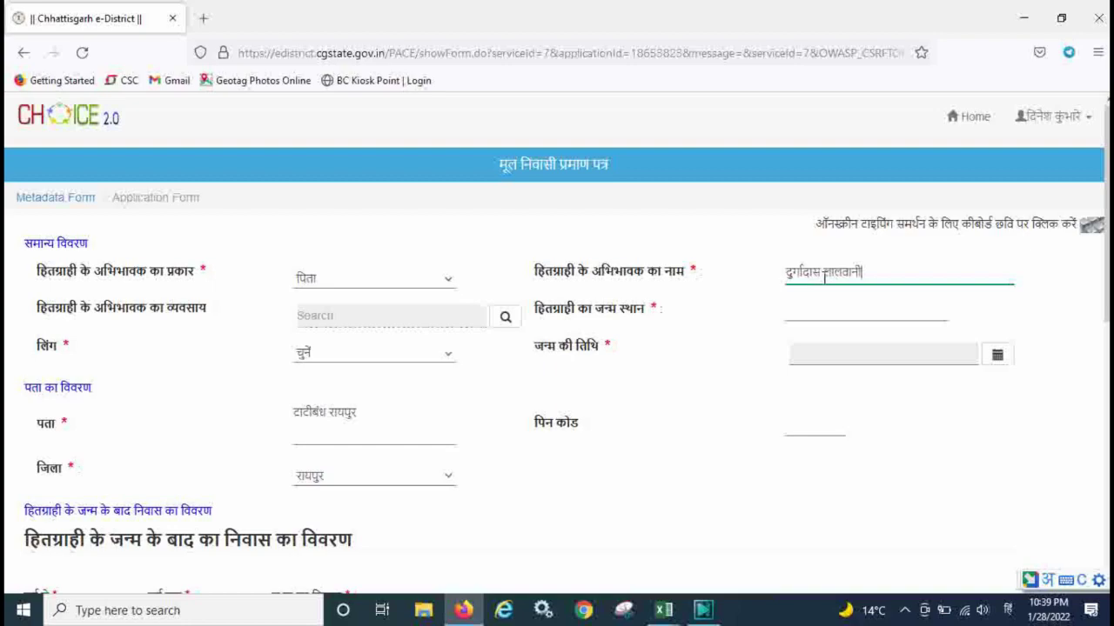
left_click(508, 321)
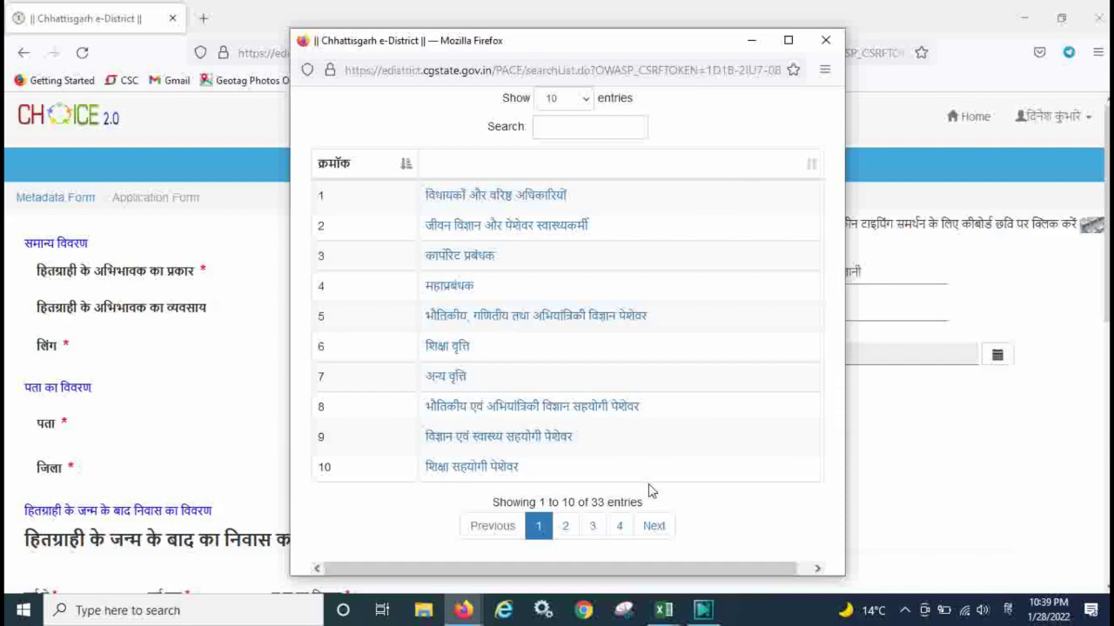
Pick उपलब्ध नहीं from the last page of the occupation list as the guardian's occupation.
left_click(589, 131)
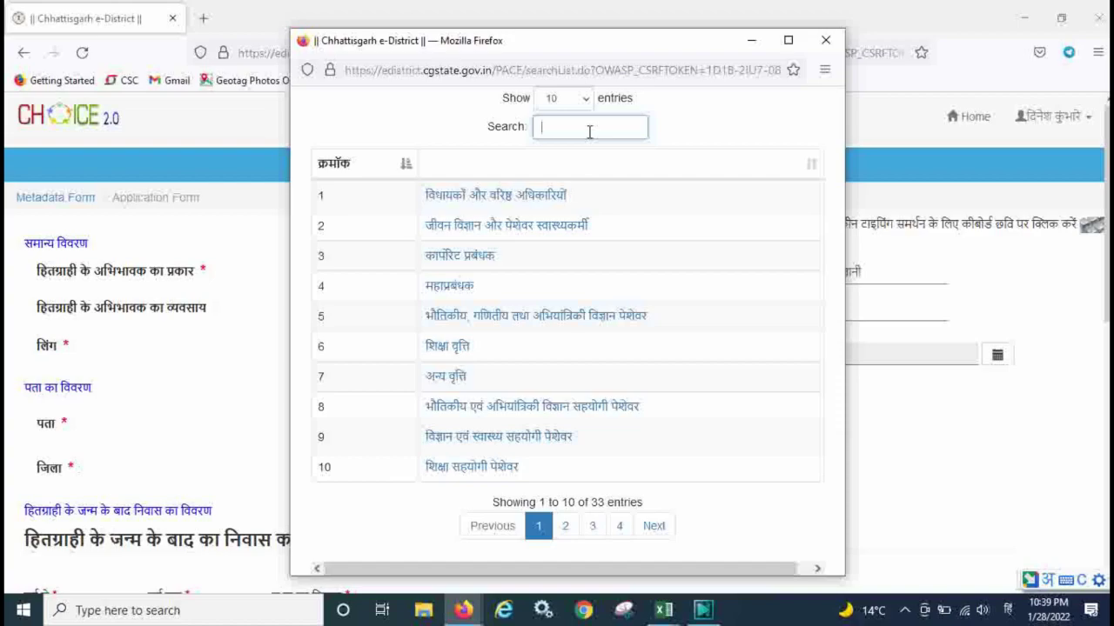
type("एनी")
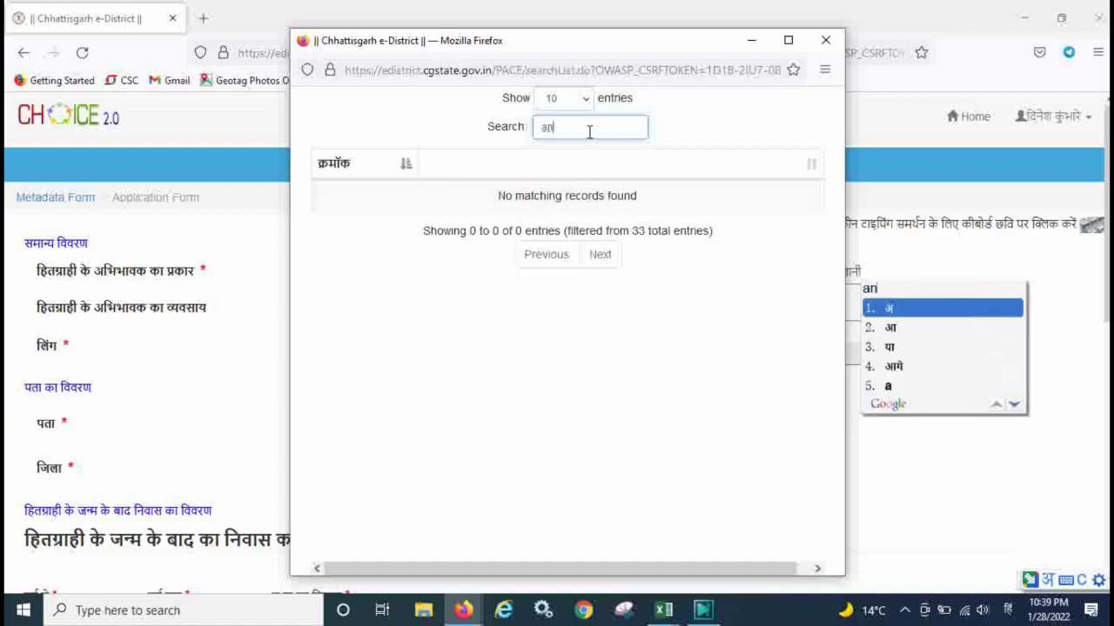
key("BackSpace")
key("BackSpace")
key("BackSpace")
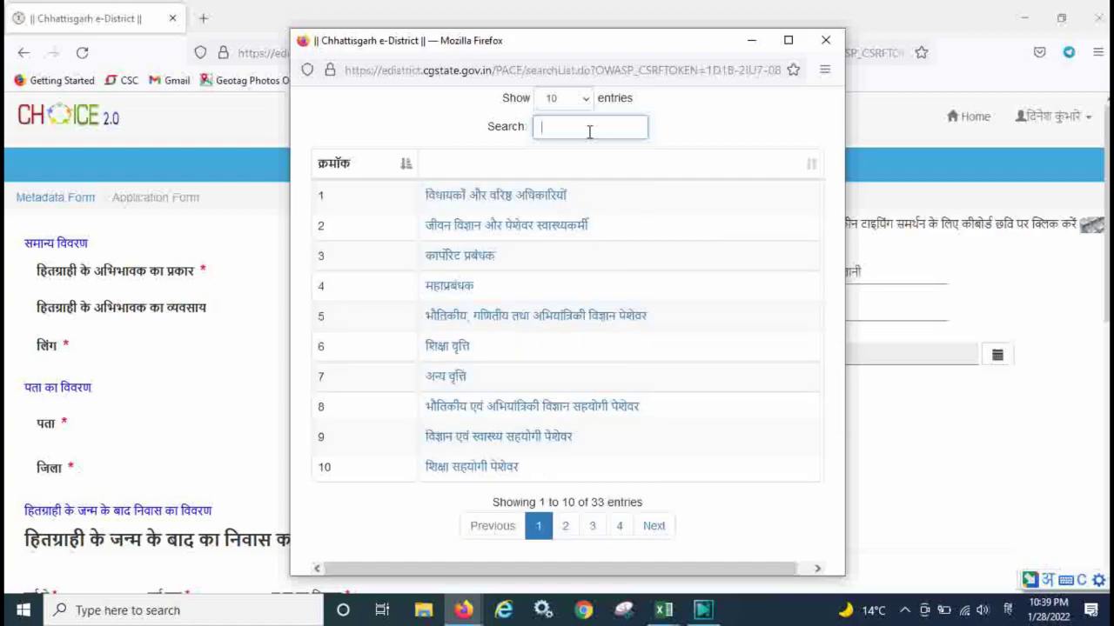
type("न")
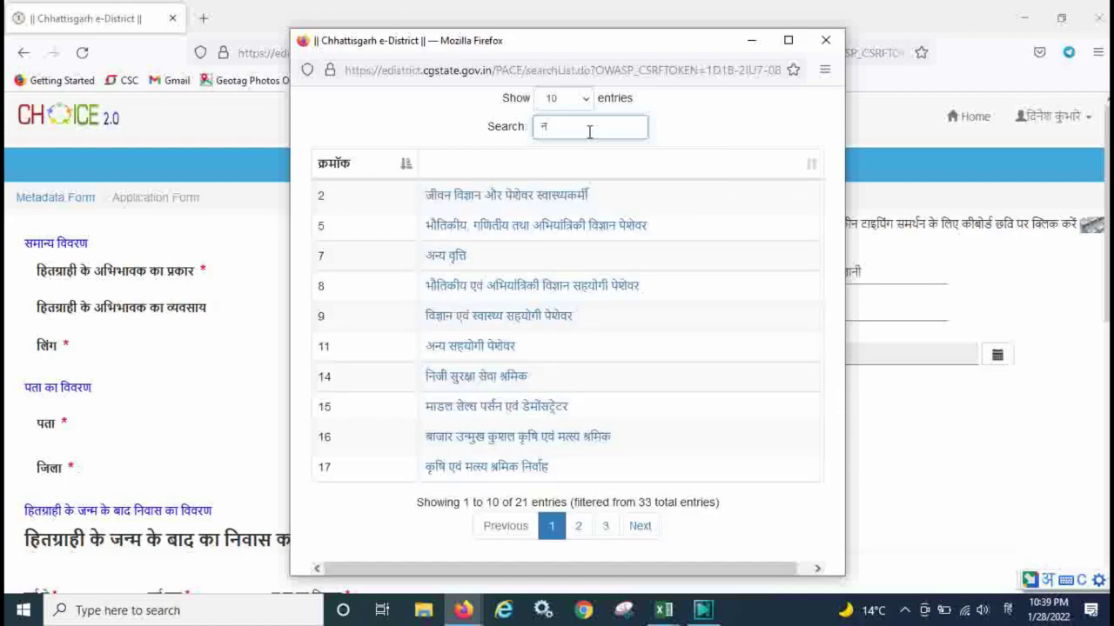
key("BackSpace")
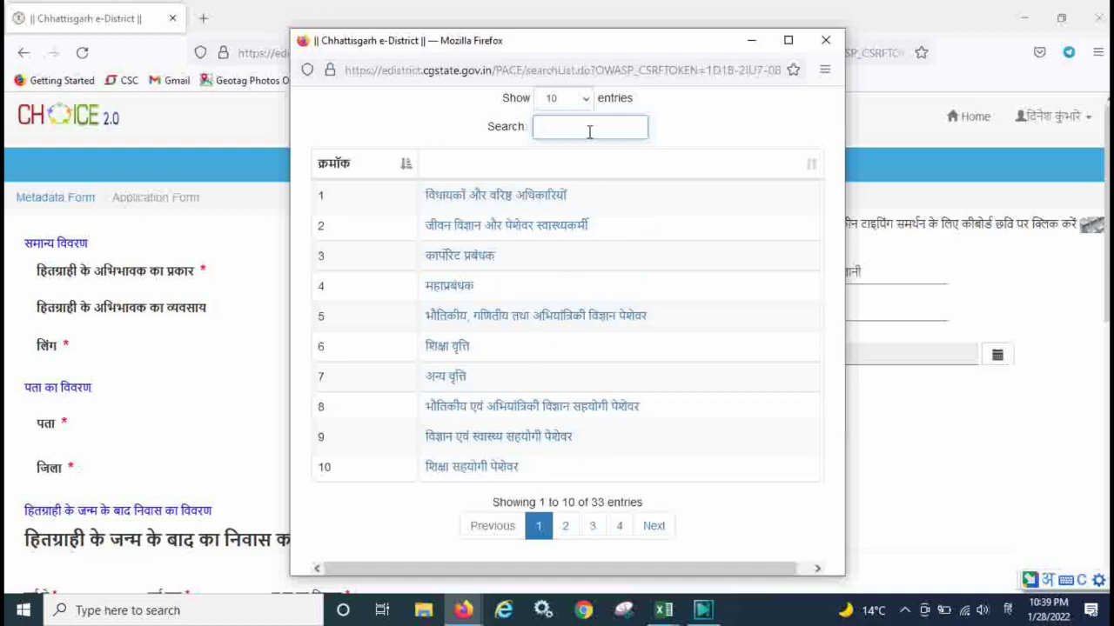
left_click(619, 526)
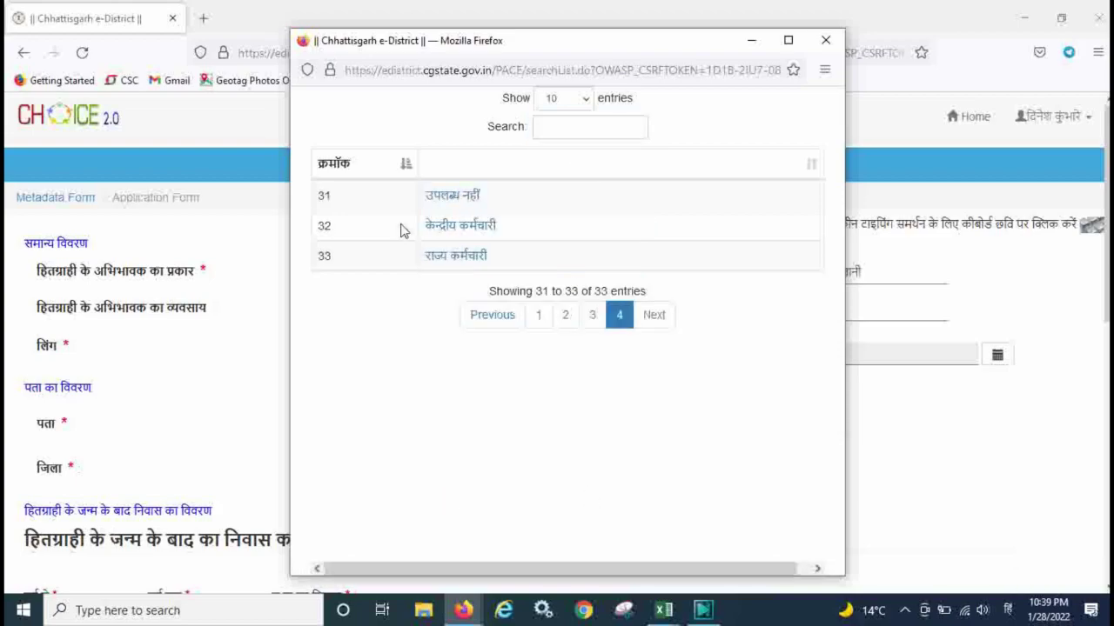
left_click(437, 197)
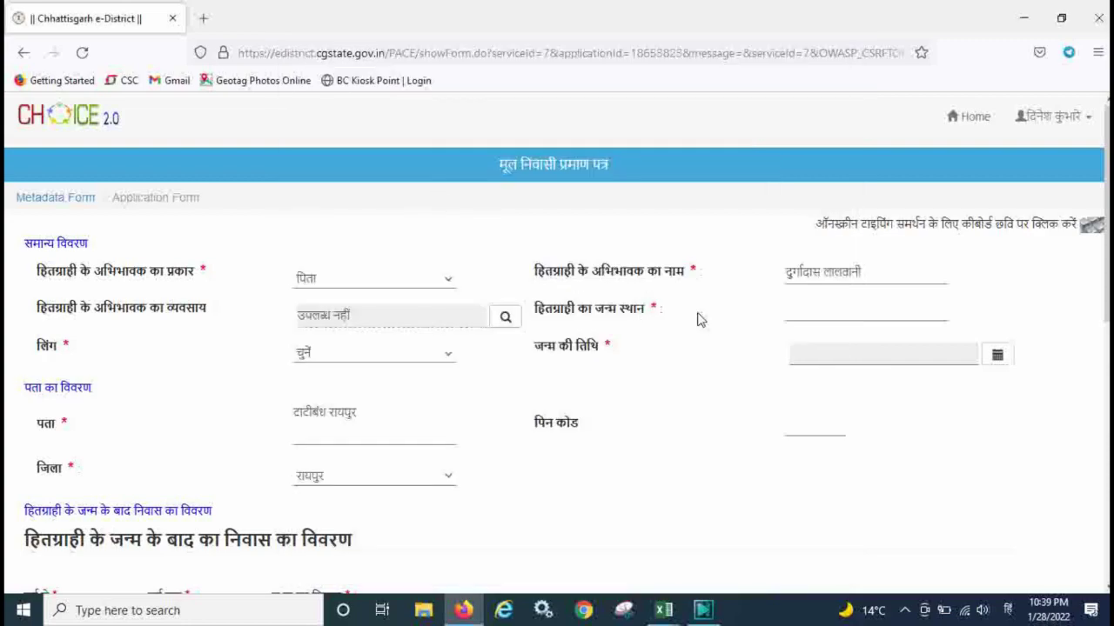
Enter रायपुर as the birth place and select महिला/Female as the gender.
left_click(823, 309)
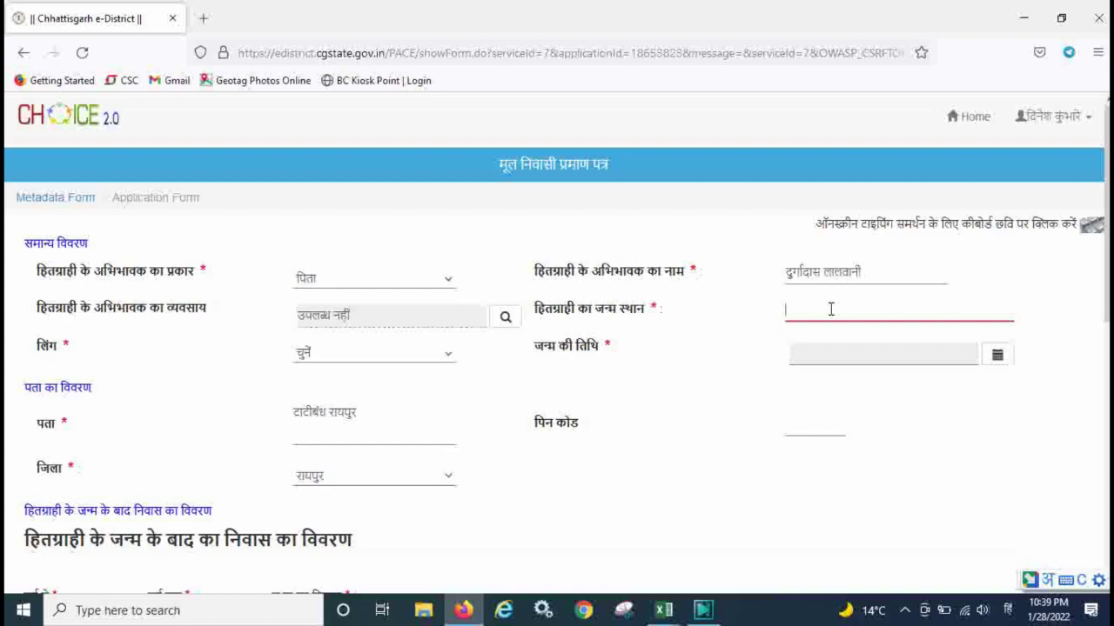
type("raipur")
left_click(362, 355)
left_click(335, 418)
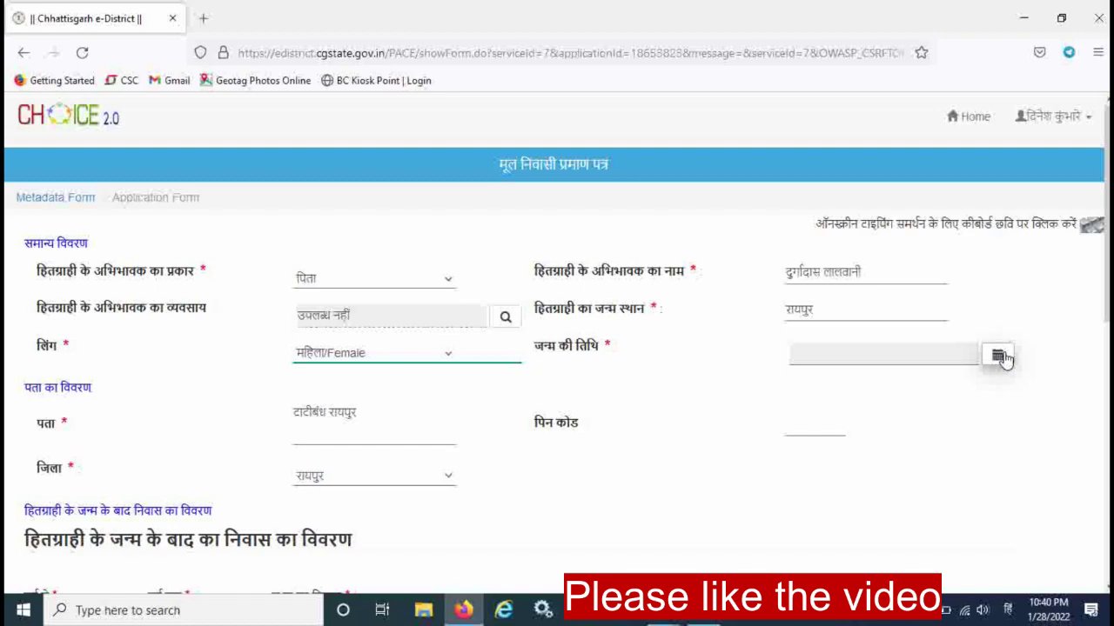
Pick 7 November 2002 in the calendar so the birth date reads 07/11/2002.
left_click(1001, 356)
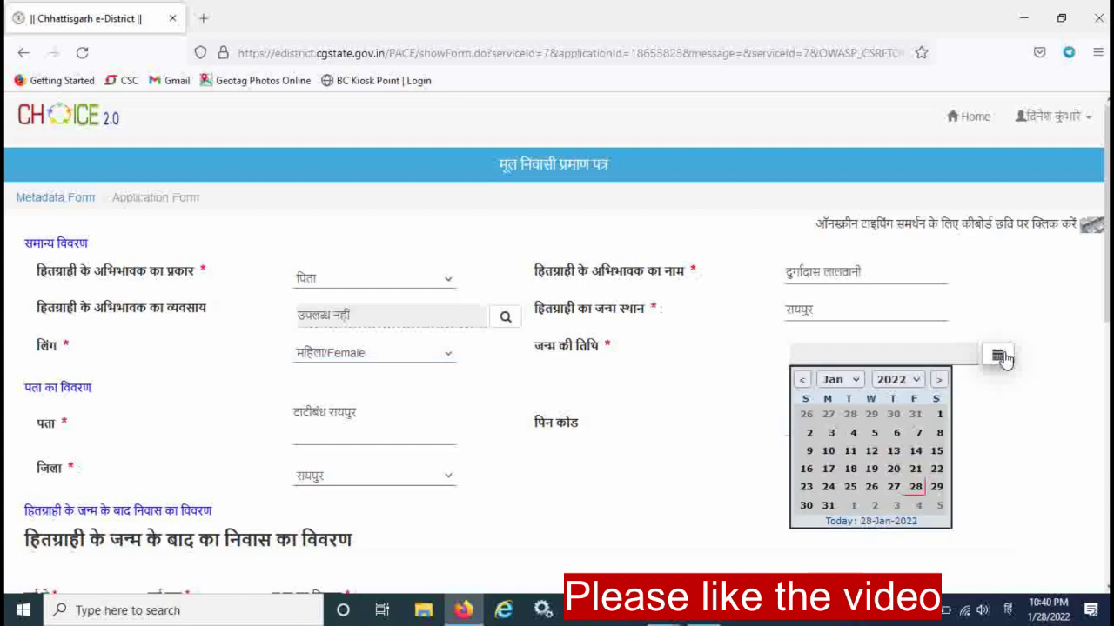
left_click(913, 381)
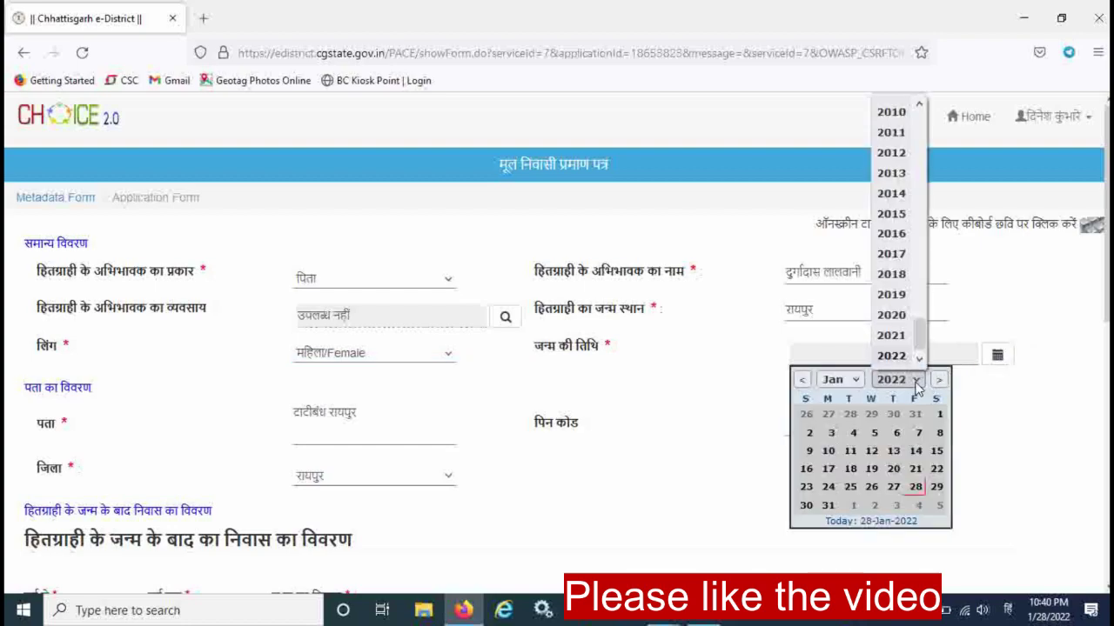
scroll(921, 229, "up", 4)
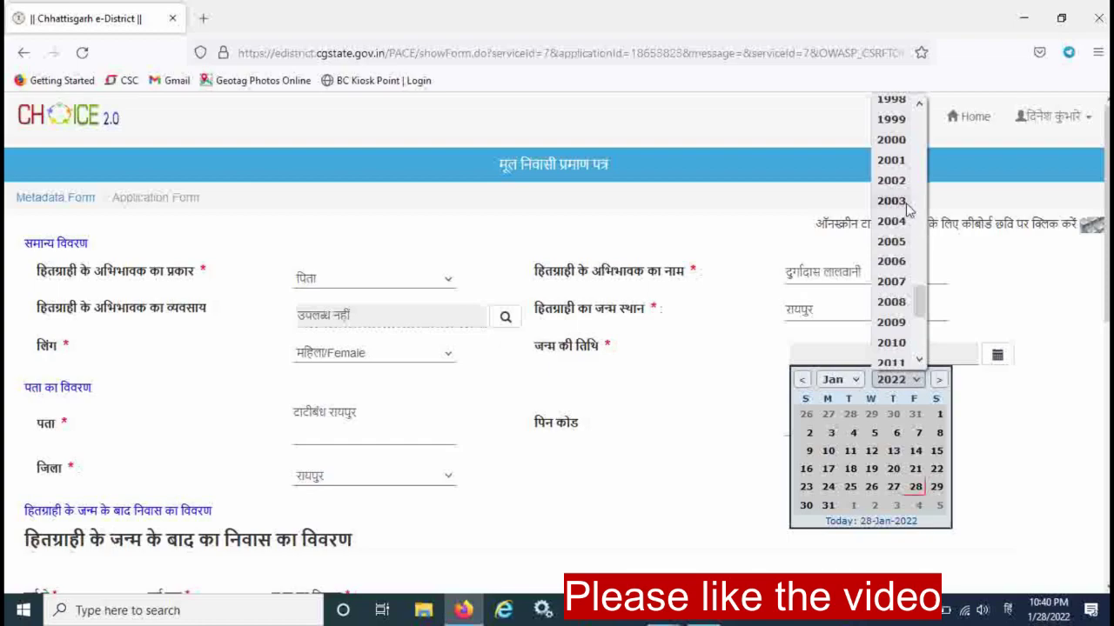
left_click(905, 193)
left_click(835, 379)
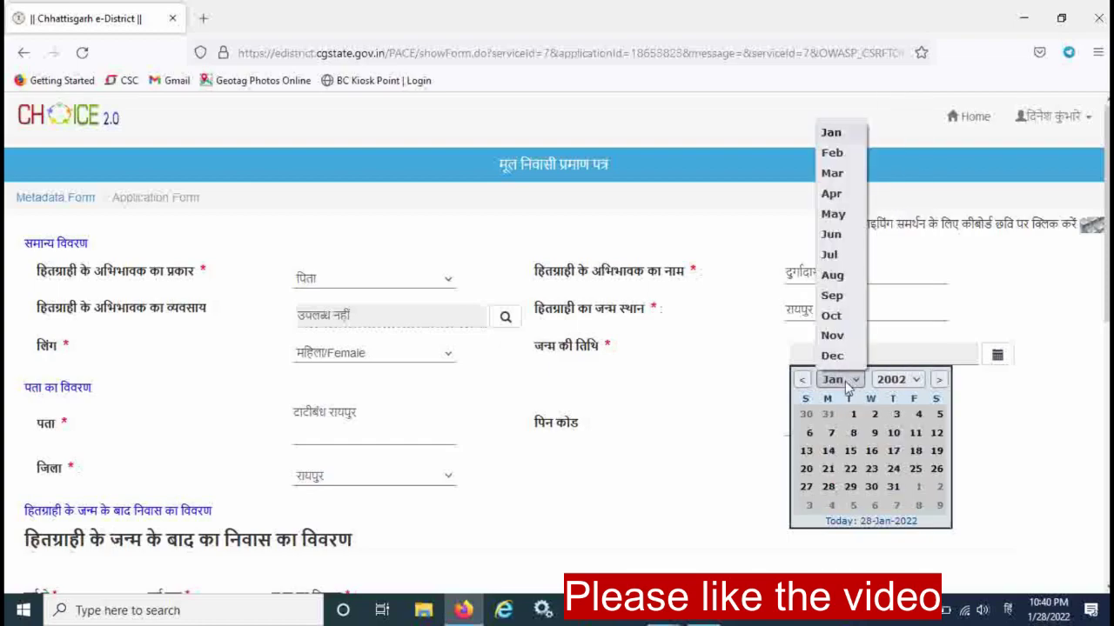
left_click(837, 338)
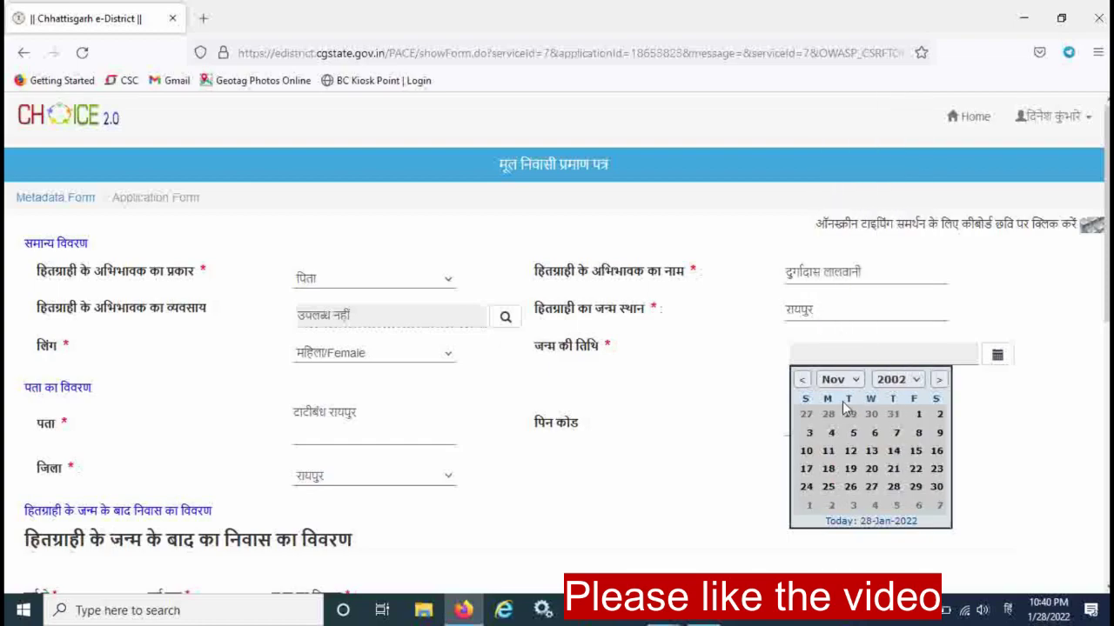
left_click(894, 435)
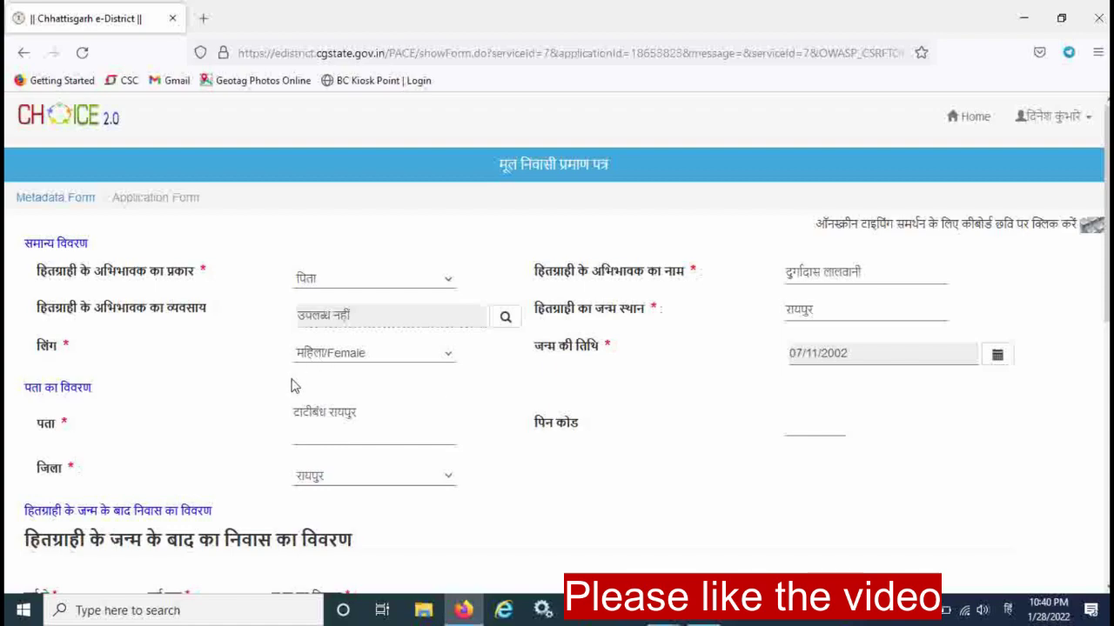
left_click(797, 422)
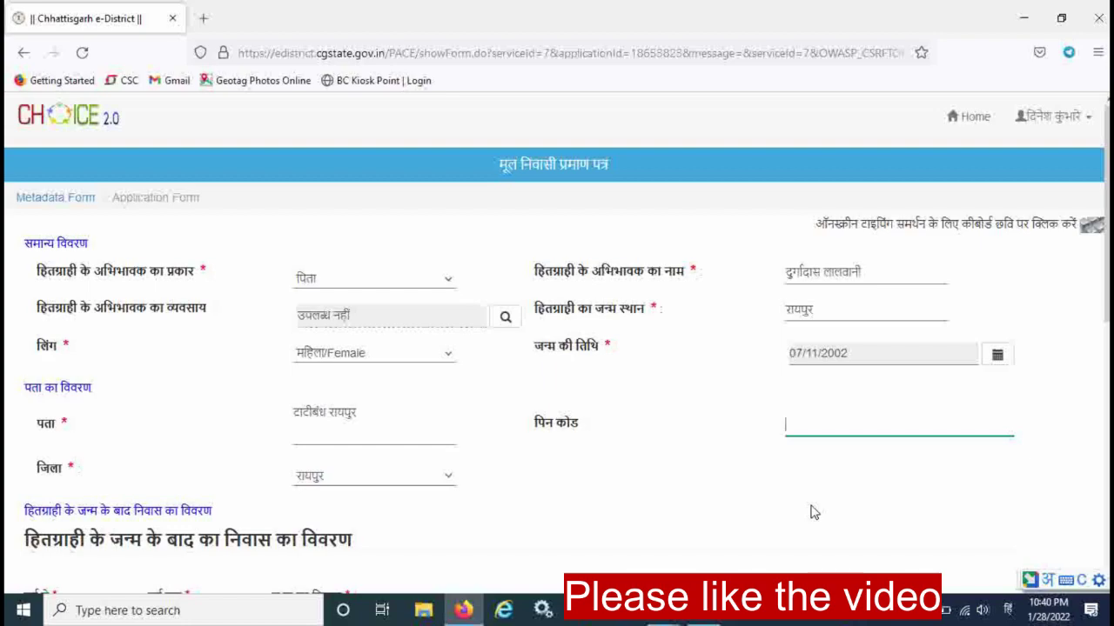
Enter 492099 in the पिन कोड field using English digits.
key("alt+shift")
type("492099")
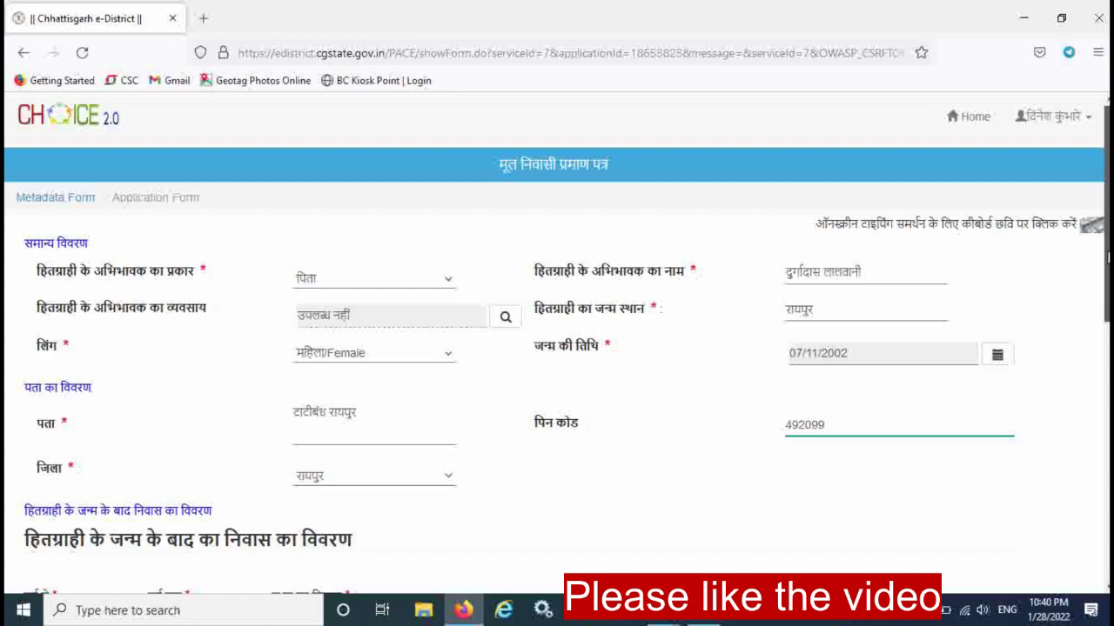
left_click_drag(1107, 259, 1107, 277)
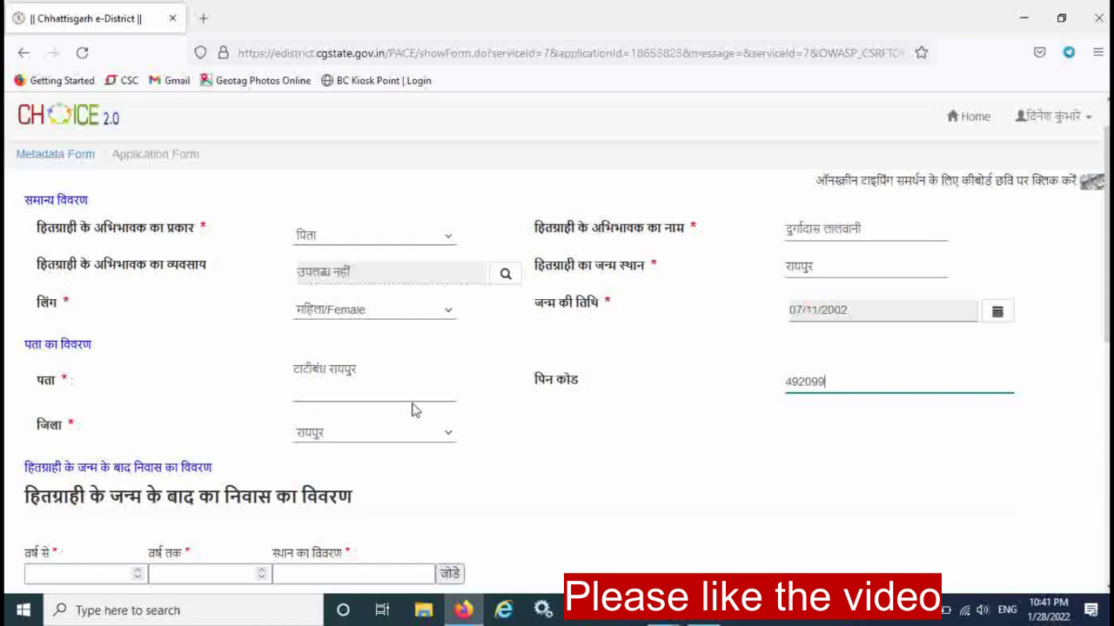
left_click_drag(1106, 248, 1107, 395)
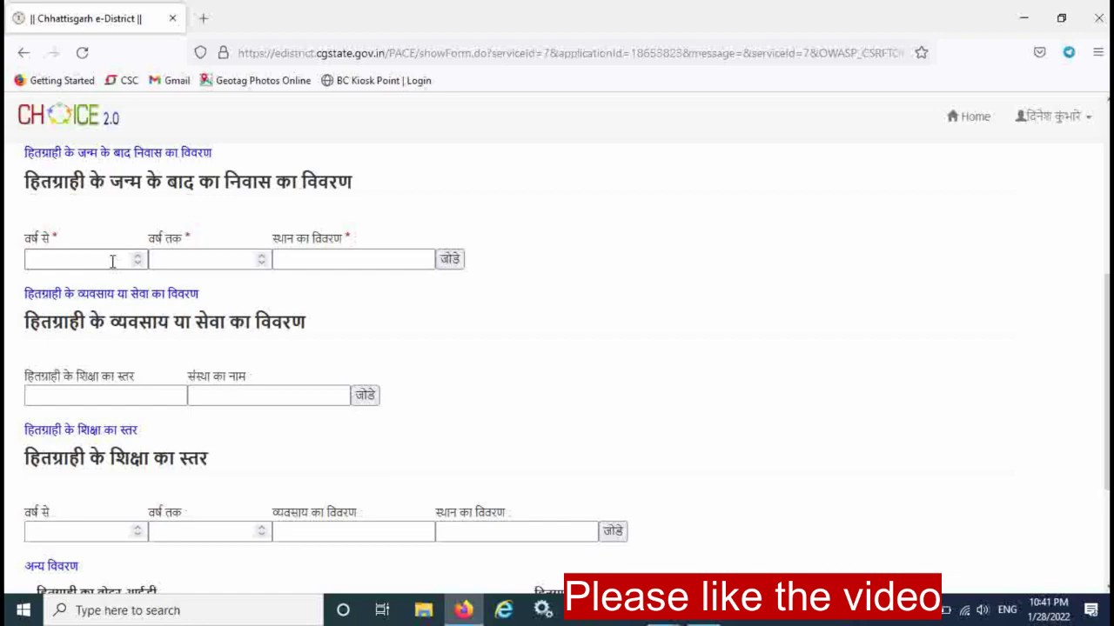
Enter the residence period from 2002 to 2022.
left_click(113, 261)
type("2002")
left_click(176, 261)
type("2003")
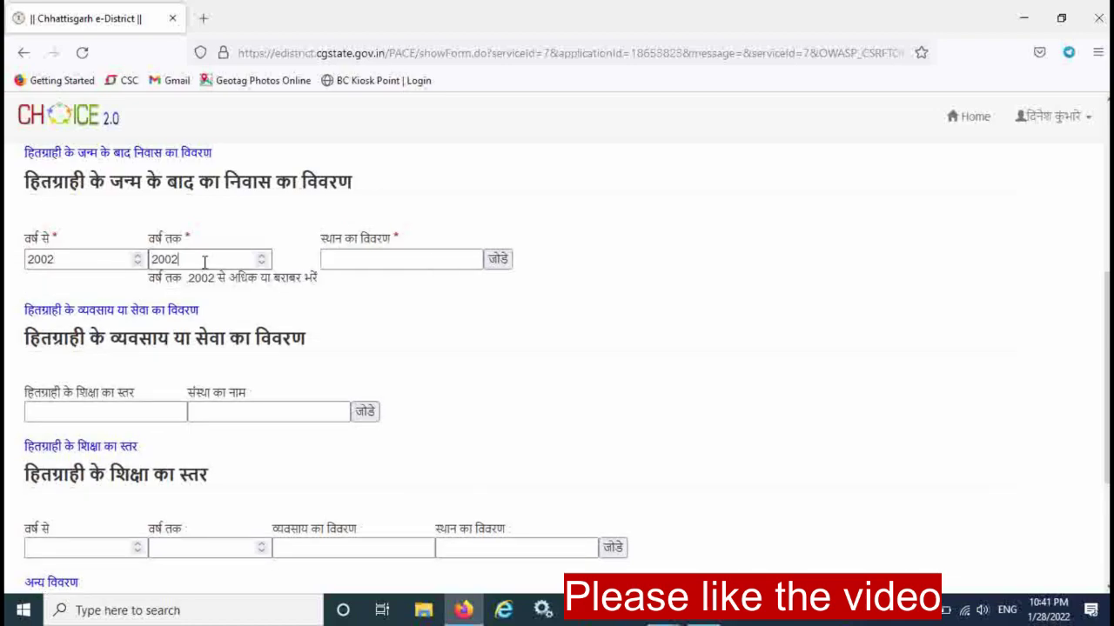
key("BackSpace")
key("BackSpace")
type("220220220")
key("BackSpace")
key("BackSpace")
key("BackSpace")
key("BackSpace")
key("BackSpace")
key("BackSpace")
key("BackSpace")
Enter the place टाटीबंध रायपुर and add the residence entry to the table.
key("Tab")
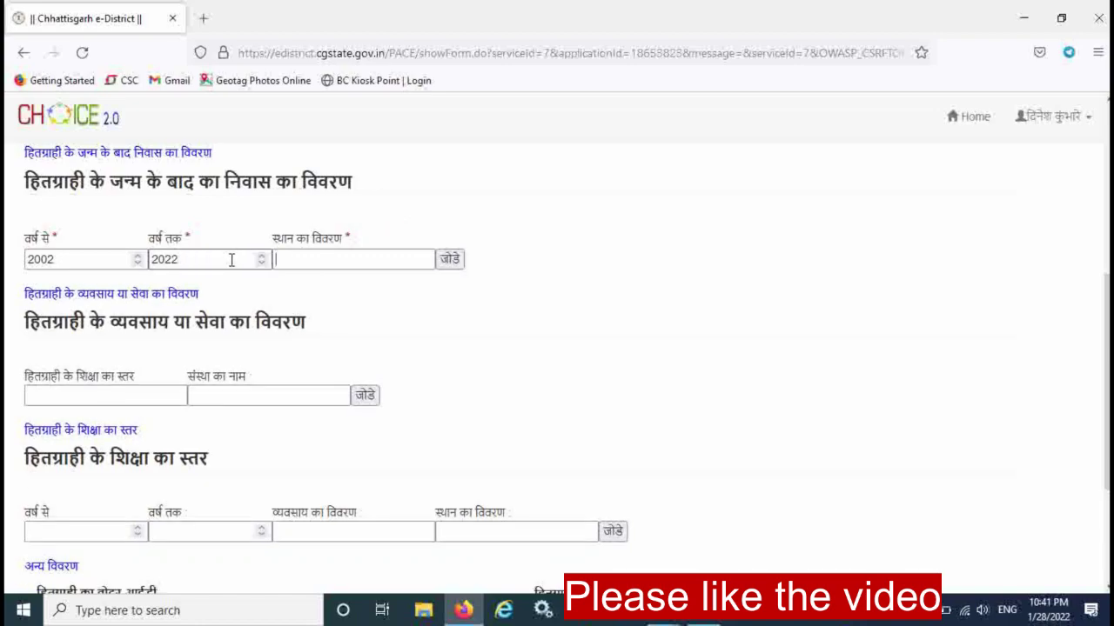
type("गौ")
key("BackSpace")
type("ta")
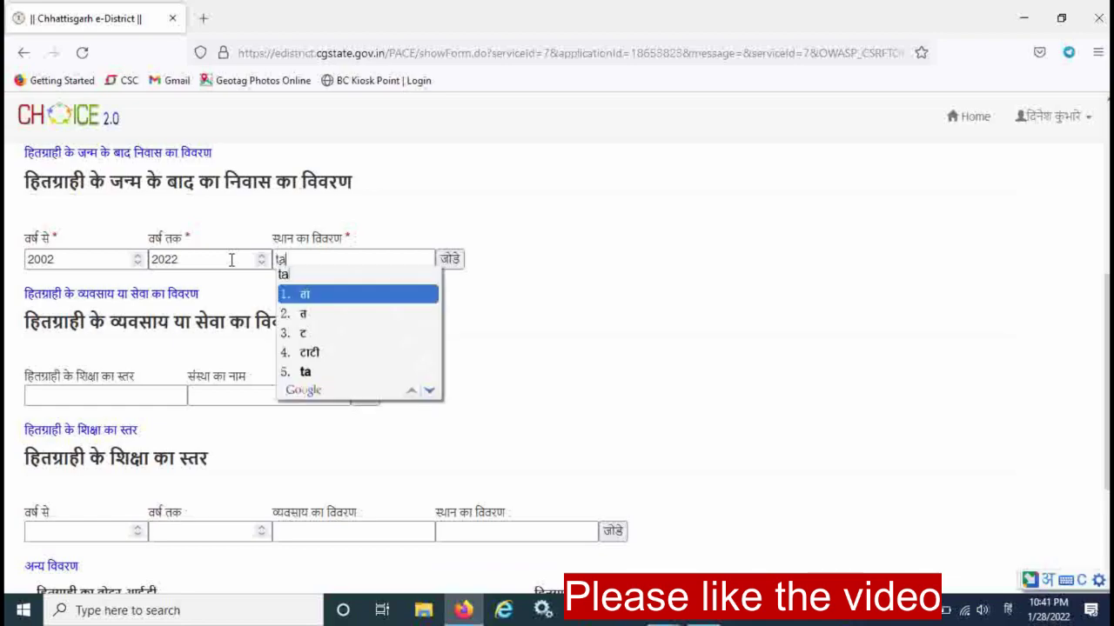
type("ti")
key("BackSpace")
key("BackSpace")
key("BackSpace")
key("BackSpace")
type("taati")
key("Return")
type("bandh raipur")
key("Return")
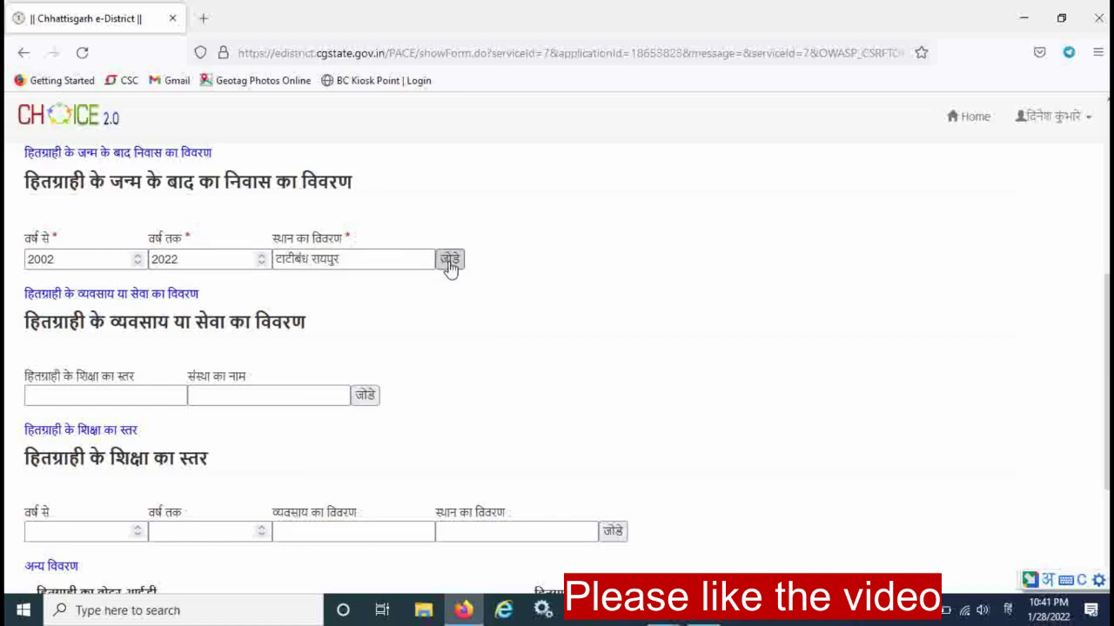
left_click(449, 261)
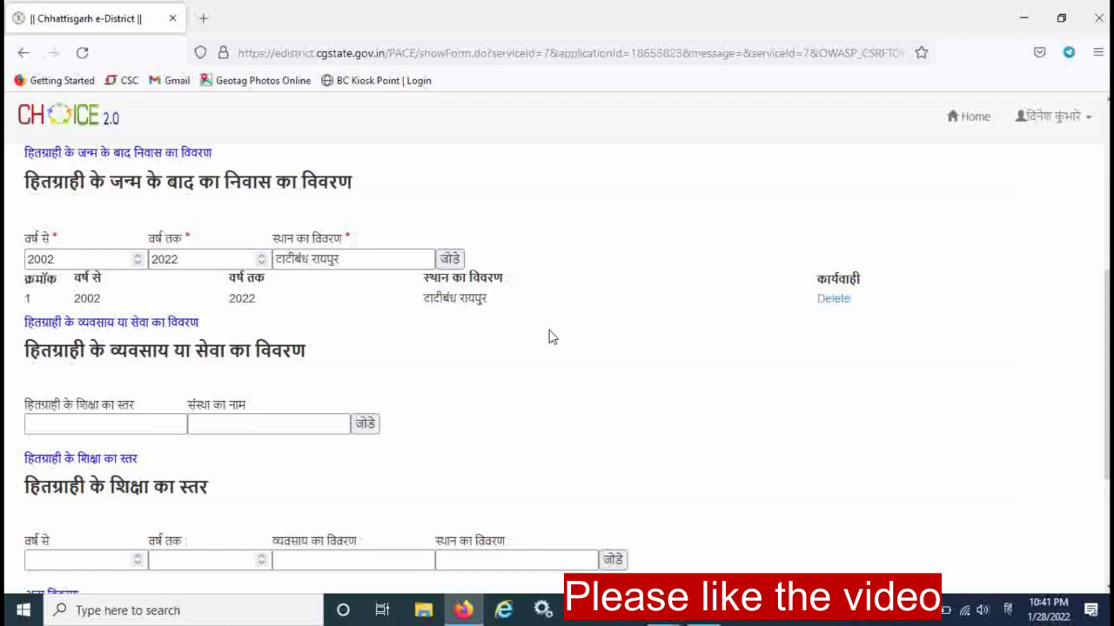
left_click_drag(1106, 294, 1089, 372)
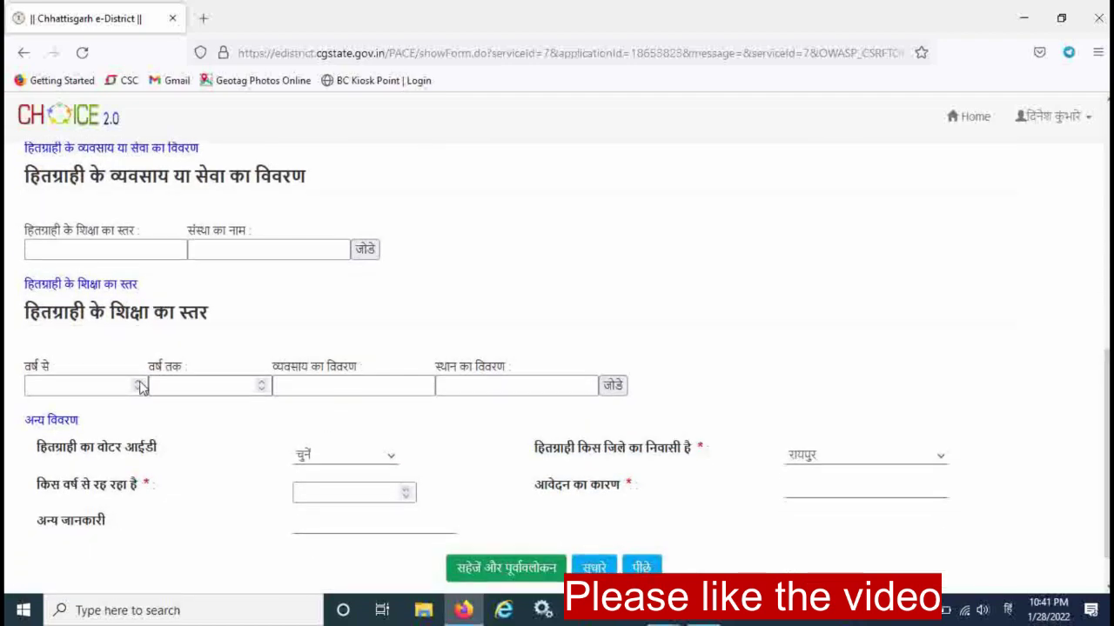
left_click_drag(1106, 388, 1103, 334)
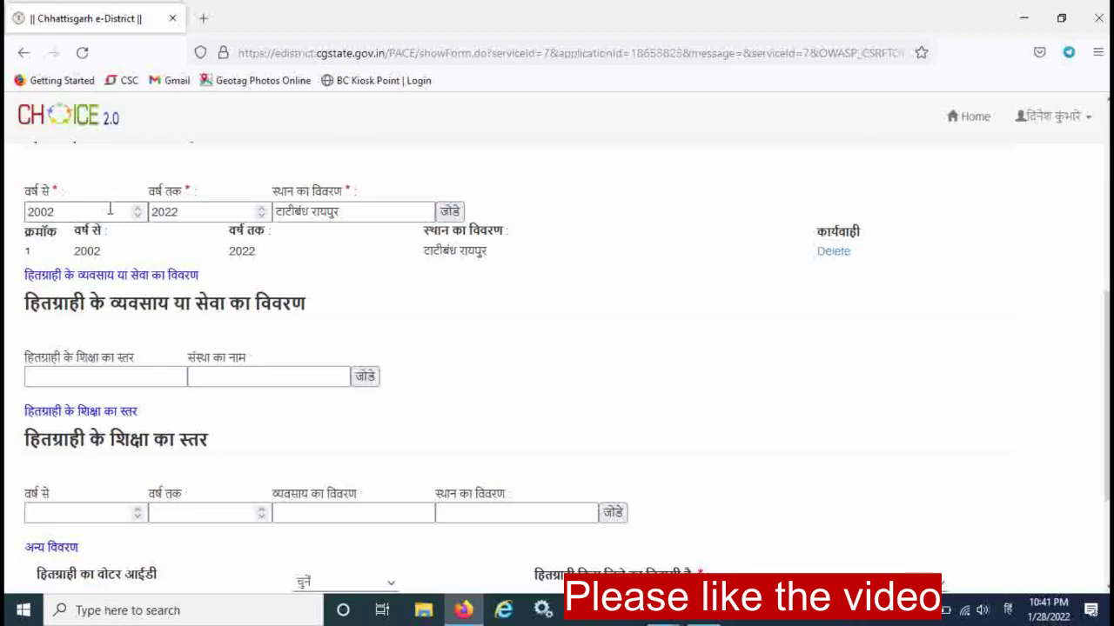
left_click_drag(78, 250, 109, 252)
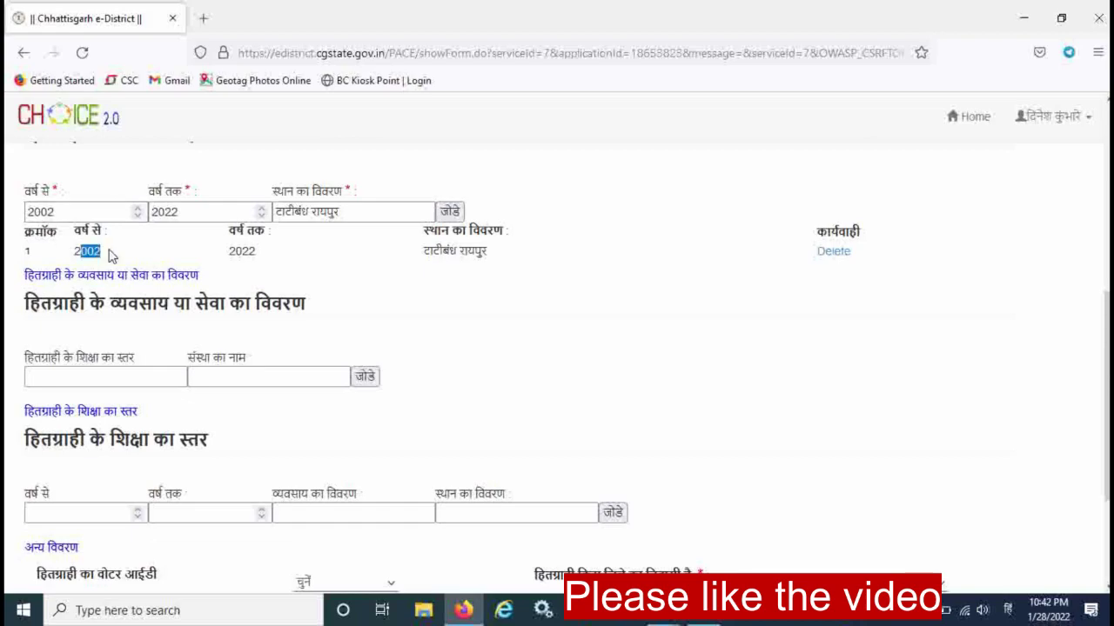
left_click_drag(233, 251, 258, 253)
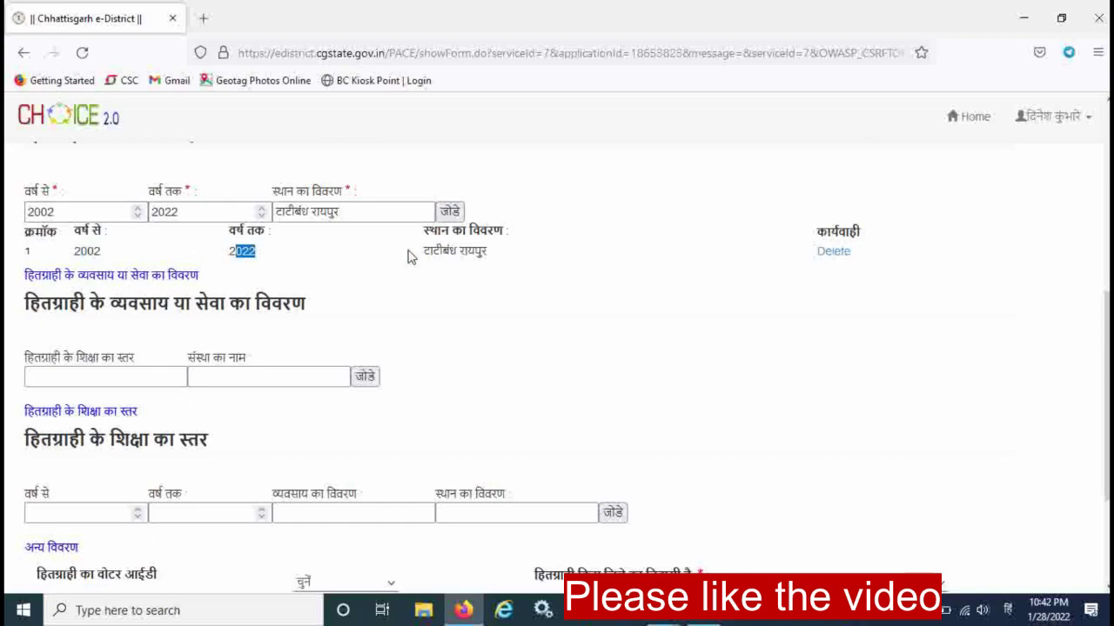
left_click_drag(432, 250, 716, 249)
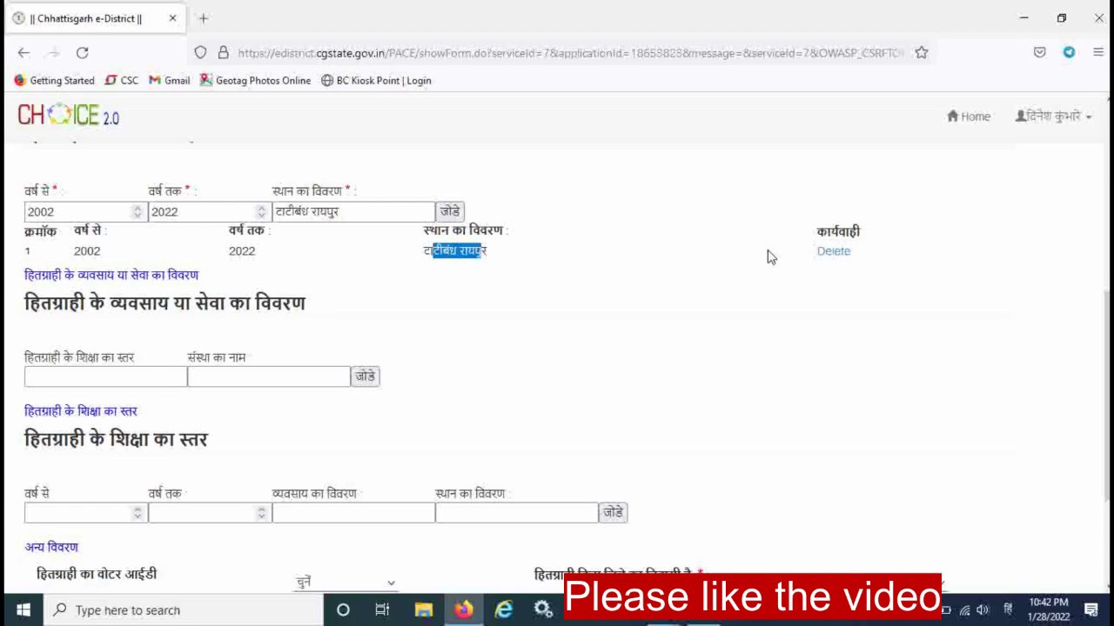
scroll(1103, 362, "down", 2)
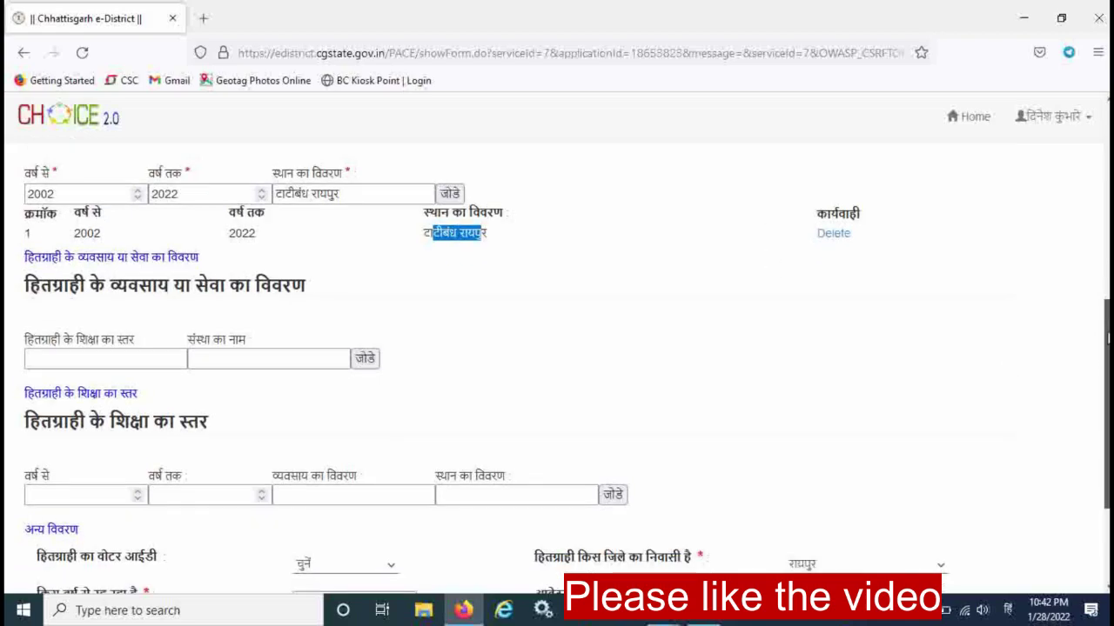
scroll(405, 446, "down", 4)
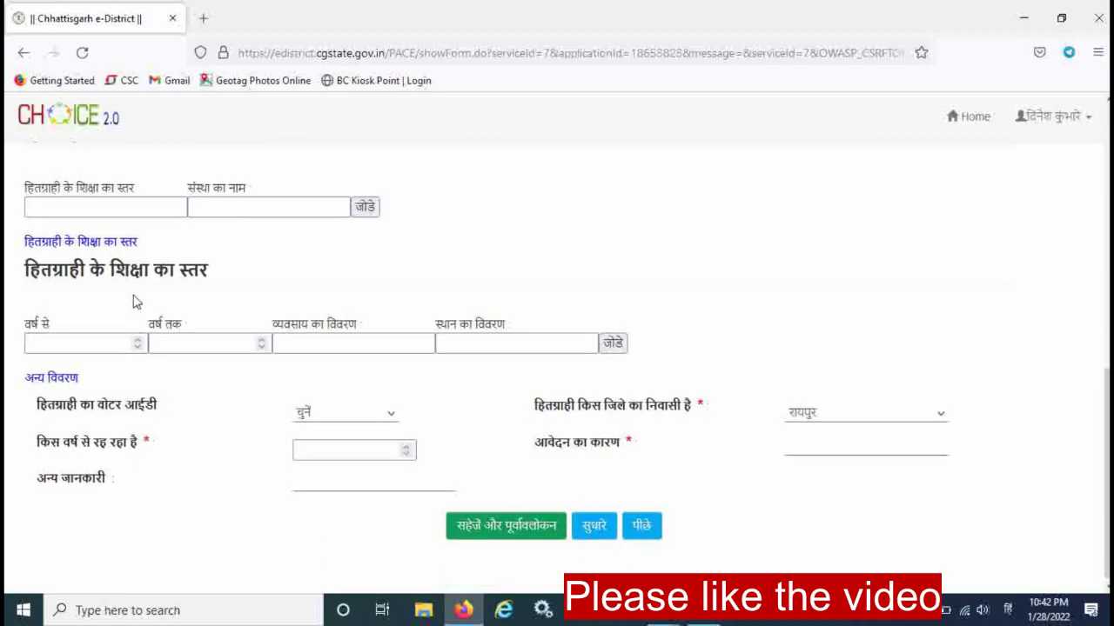
scroll(1105, 374, "up", 2)
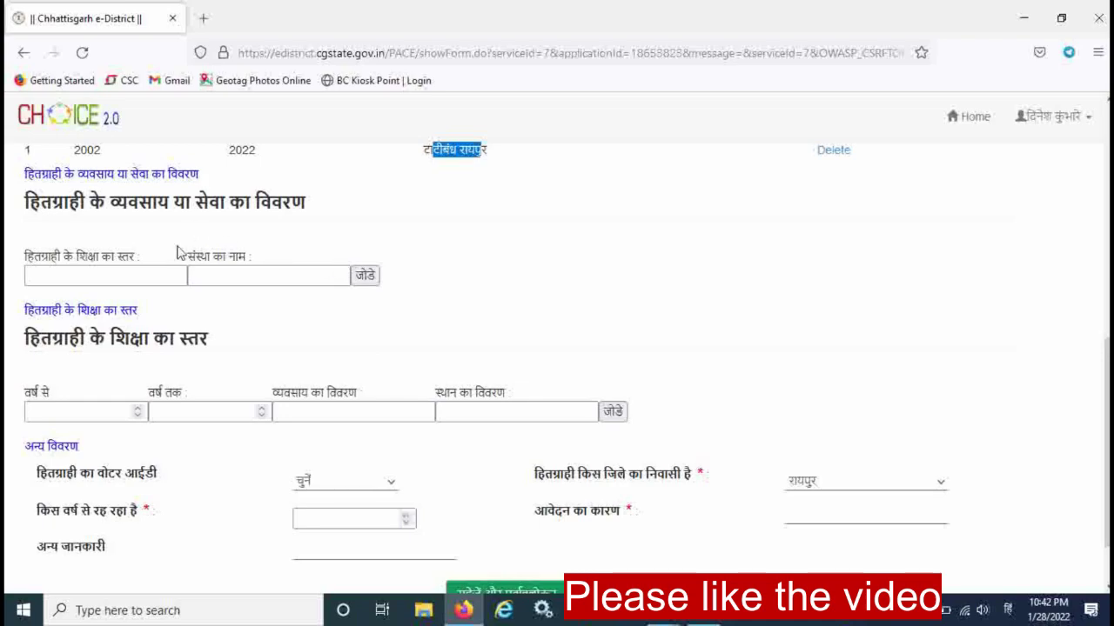
scroll(1099, 365, "down", 2)
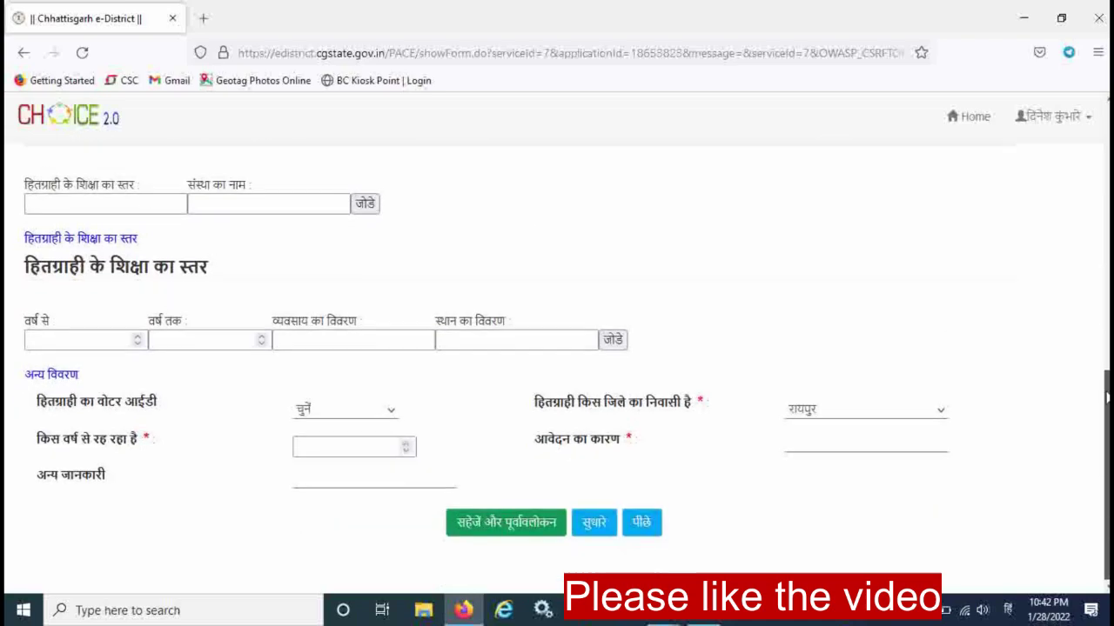
left_click(126, 343)
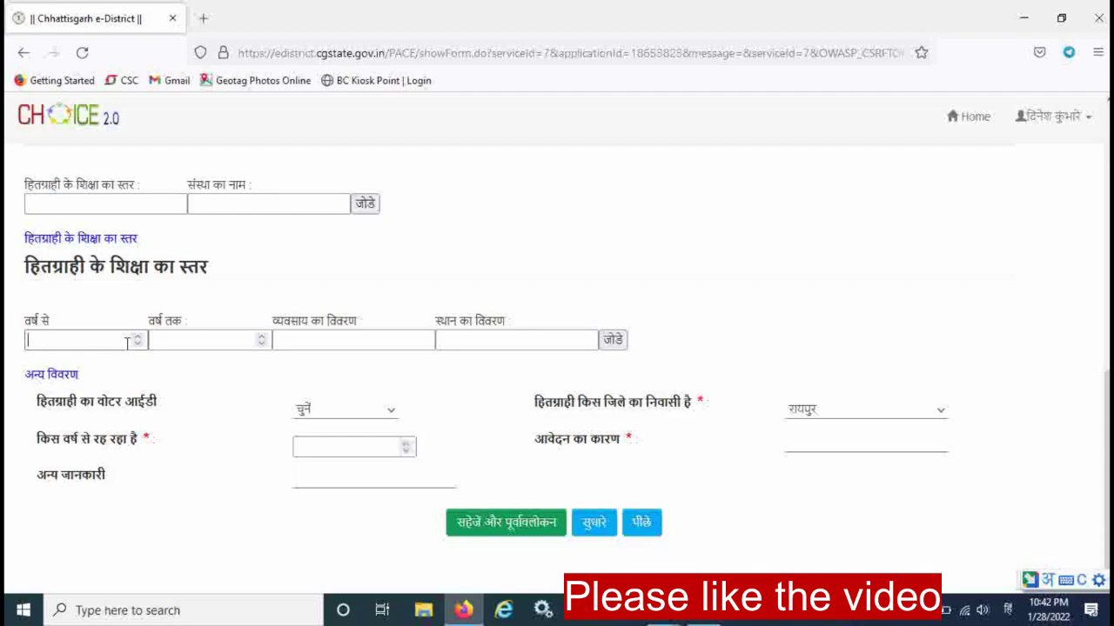
Enter 2018 as the education start year in वर्ष से.
type("20")
key("alt+shift")
type("20212")
key("BackSpace")
key("BackSpace")
key("BackSpace")
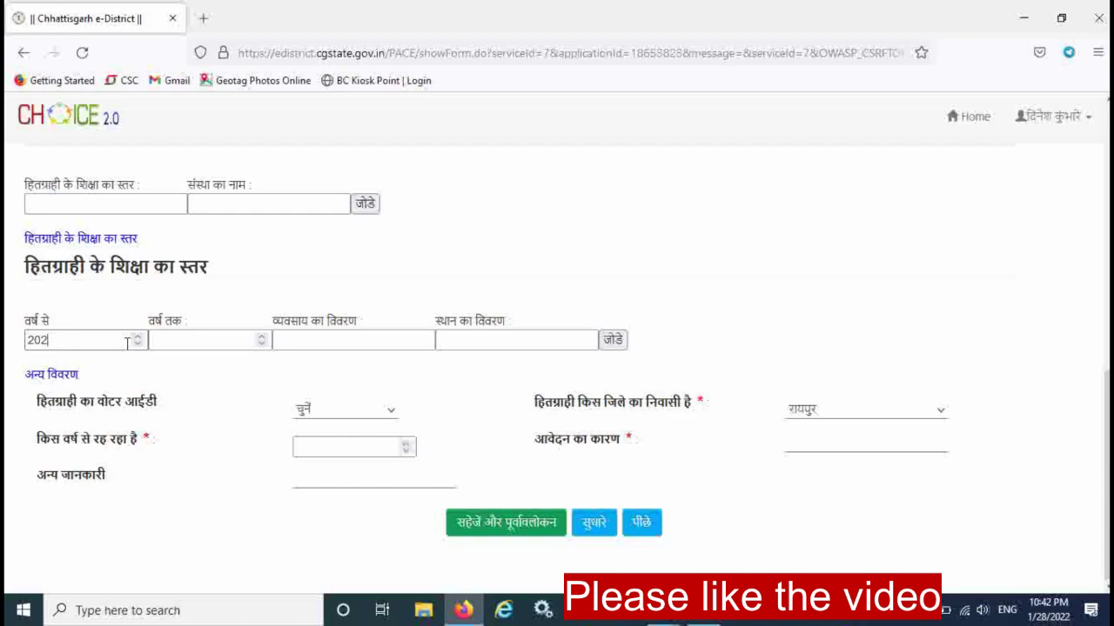
type("108")
key("BackSpace")
key("BackSpace")
key("BackSpace")
type("22")
key("BackSpace")
key("BackSpace")
type("18")
Set the education end year in वर्ष तक to 2018 as well.
key("Tab")
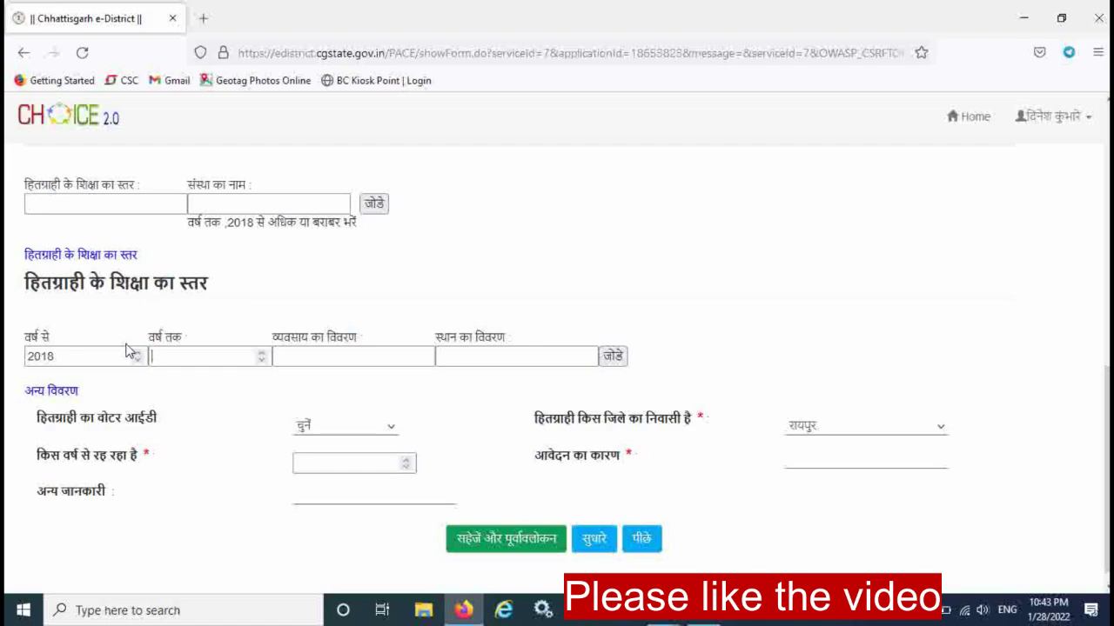
type("202")
type("0")
key("Down")
type("2018")
key("BackSpace")
key("BackSpace")
key("BackSpace")
key("BackSpace")
key("BackSpace")
key("Tab")
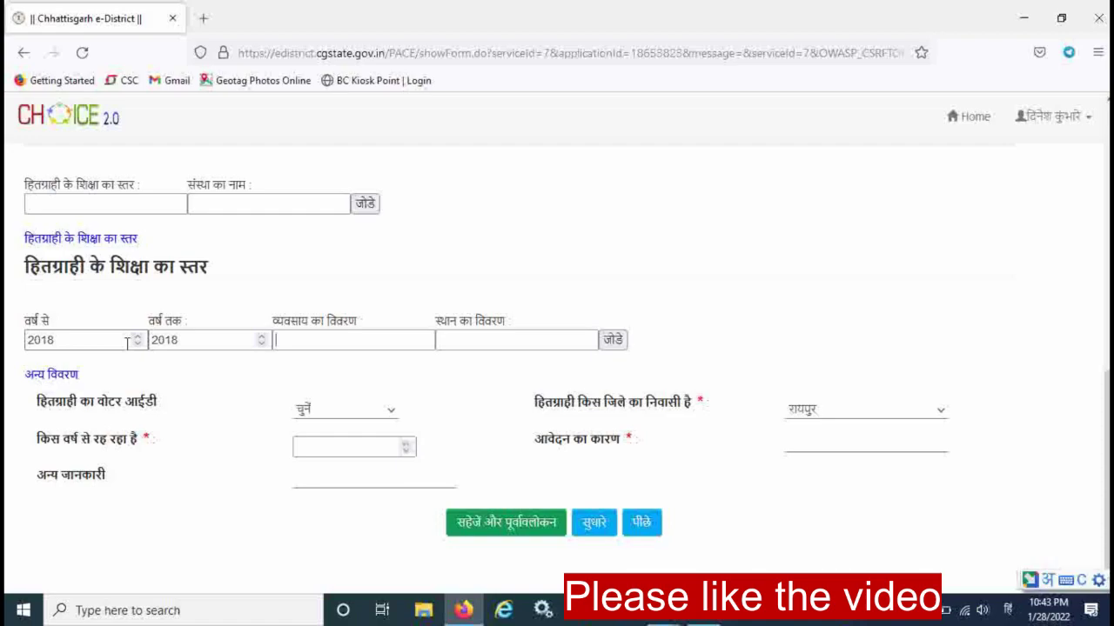
Enter दसवीं as the class and begin the school name भारत माता हायर सेकंडरी.
type("dasvin")
key("Return")
type("bharat g")
type("ata ")
type("higher ")
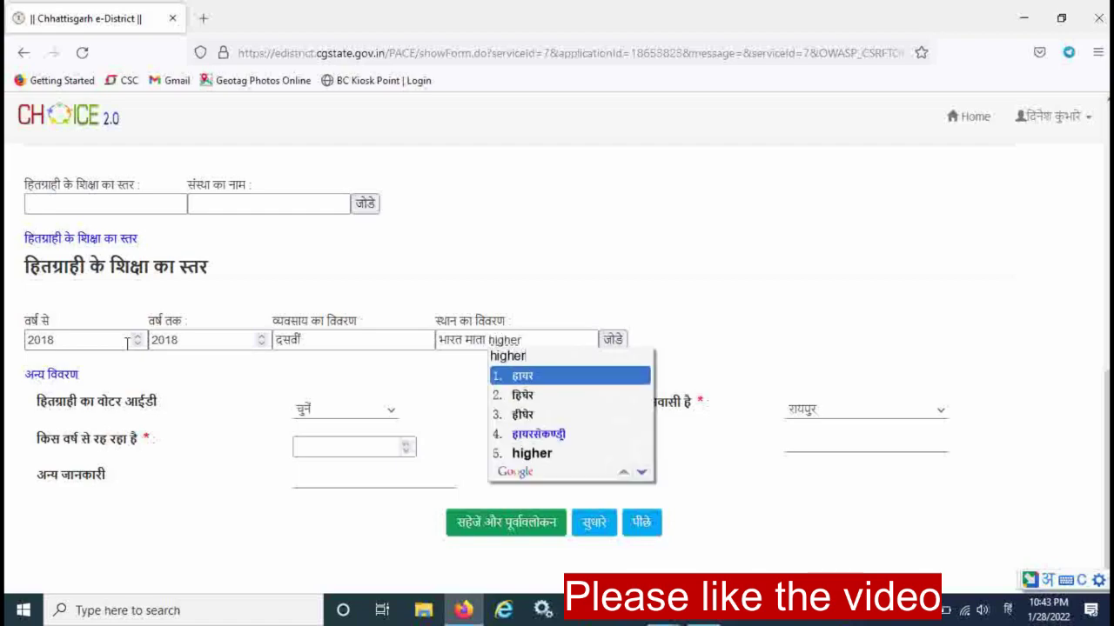
key("BackSpace")
key("BackSpace")
key("BackSpace")
key("BackSpace")
key("BackSpace")
key("BackSpace")
key("BackSpace")
type("हायर se")
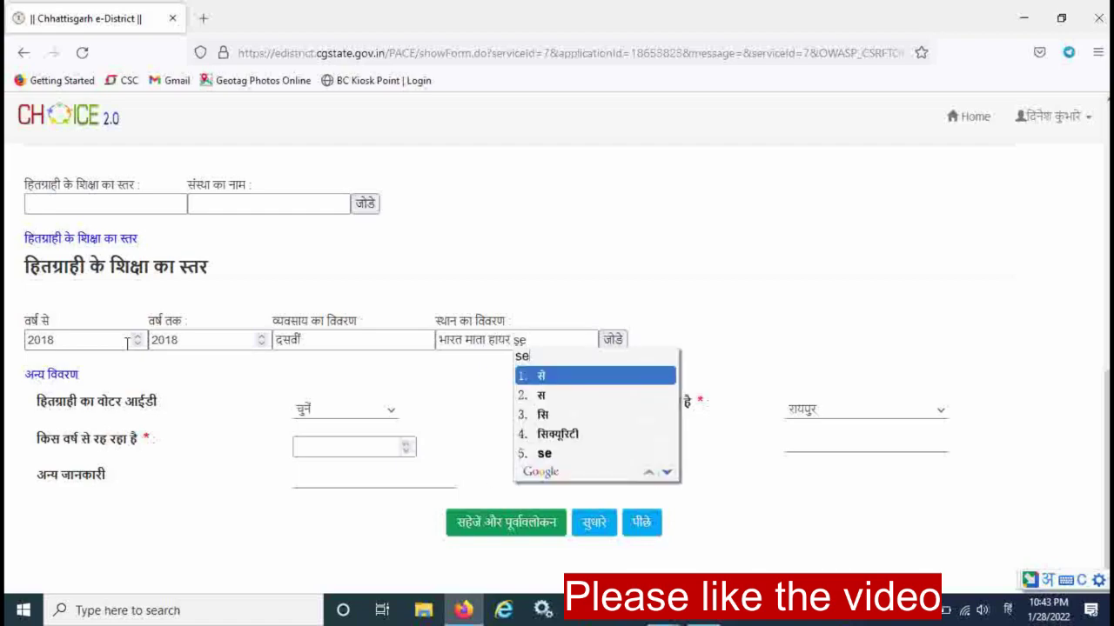
type("c")
key("BackSpace")
type("kandri")
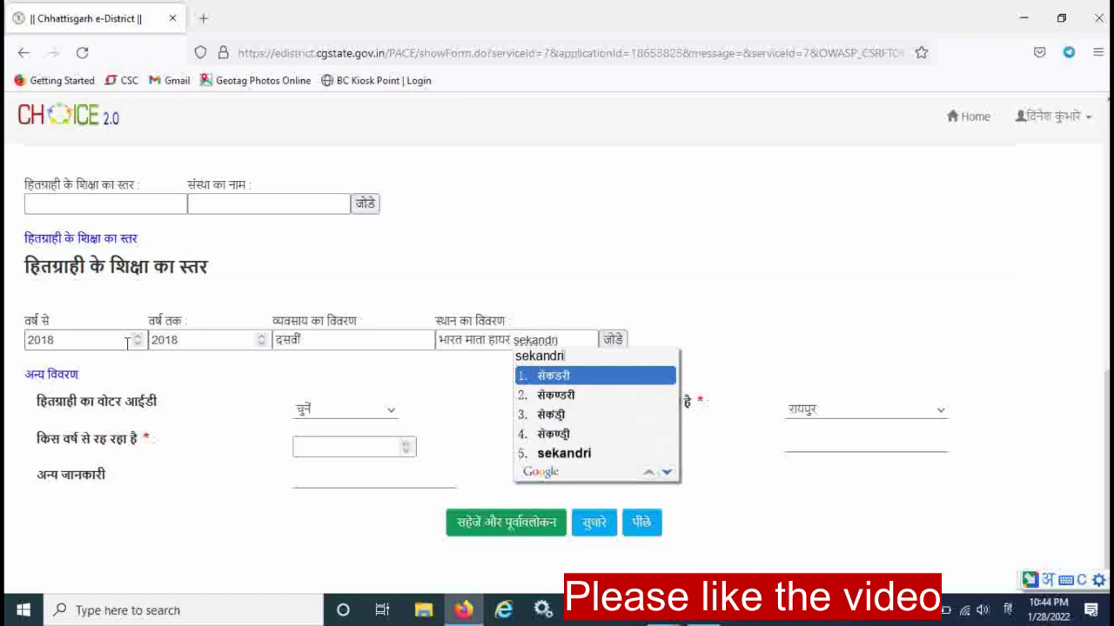
key("space")
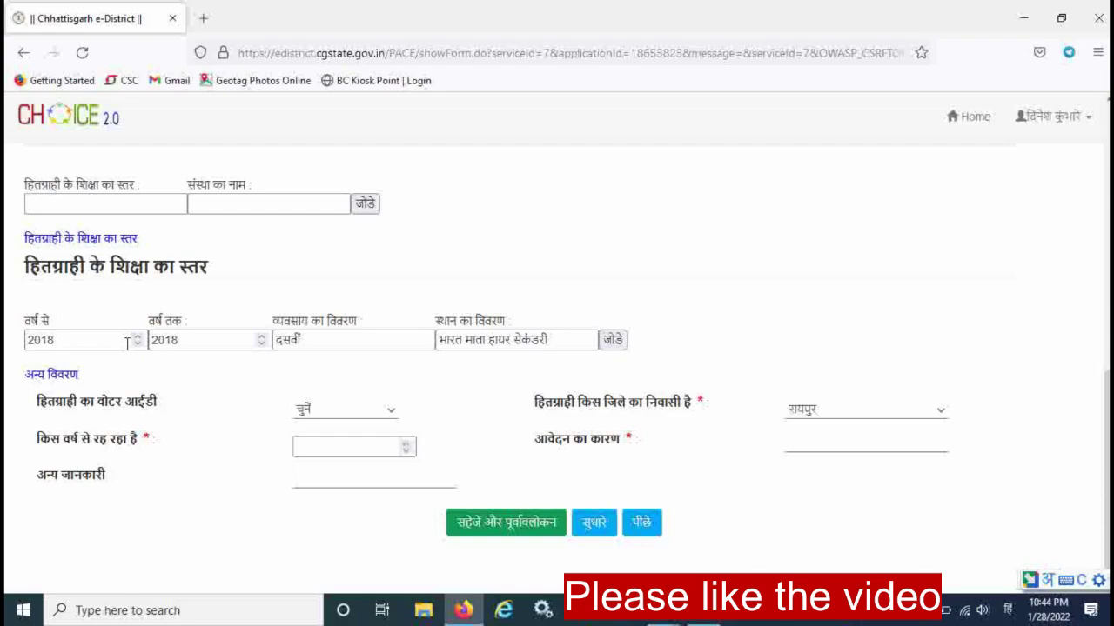
Complete the school name with स्कूल टाटीबंध रायपुर and add the दसवीं entry to the table.
type("school")
key("space")
type("tat")
key("BackSpace")
key("BackSpace")
type("aati")
key("space")
type("bandh")
key("space")
type("raipur")
key("space")
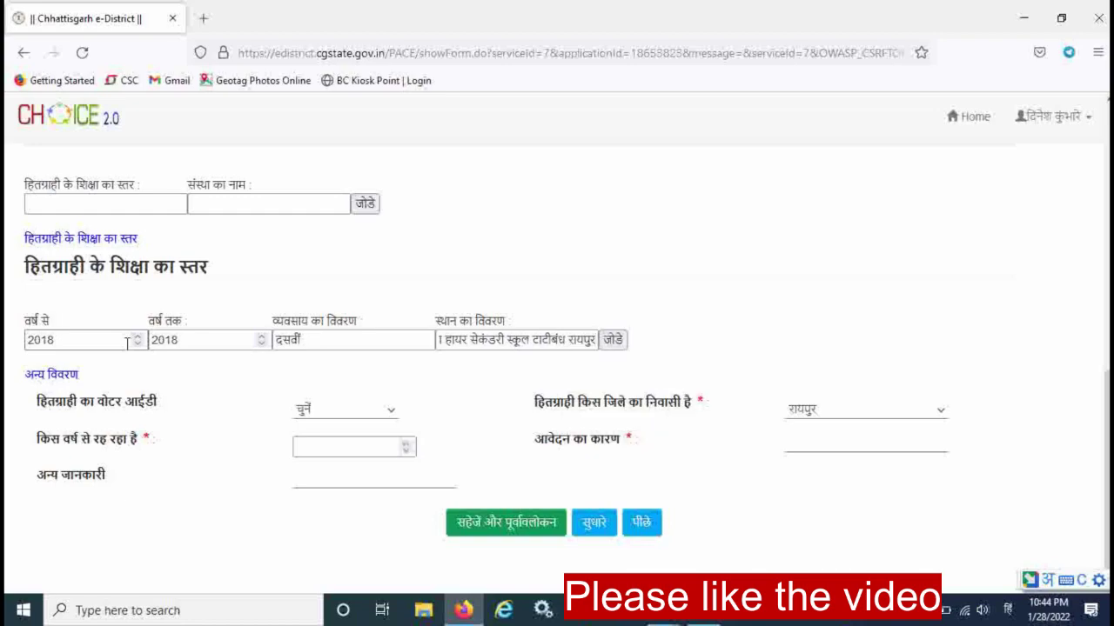
left_click(614, 341)
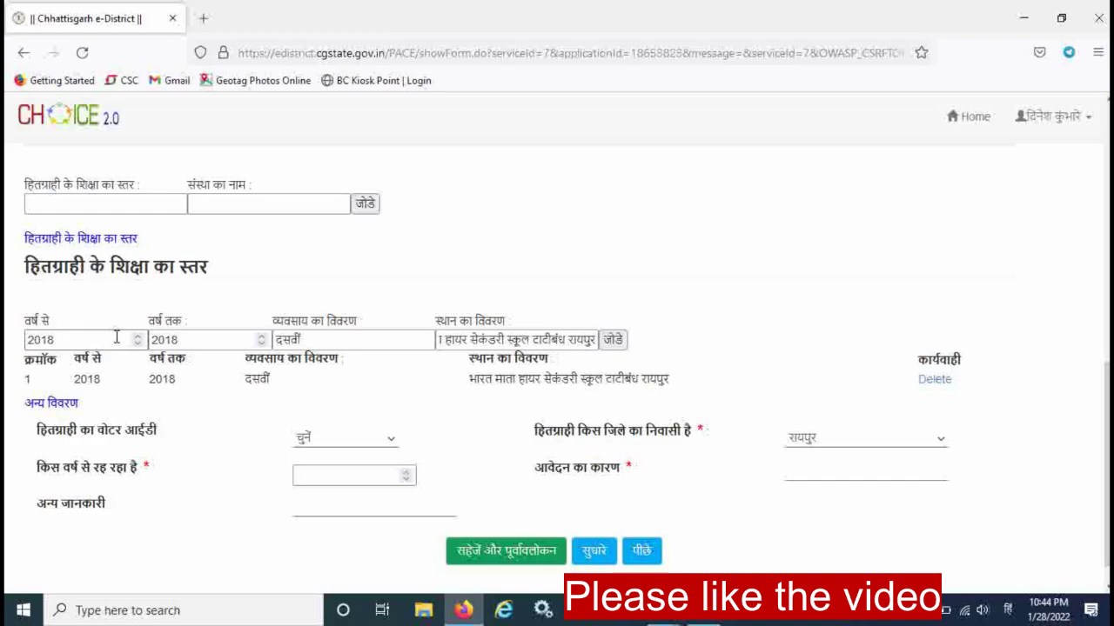
Change both education years to 2020.
double_click(83, 340)
key("BackSpace")
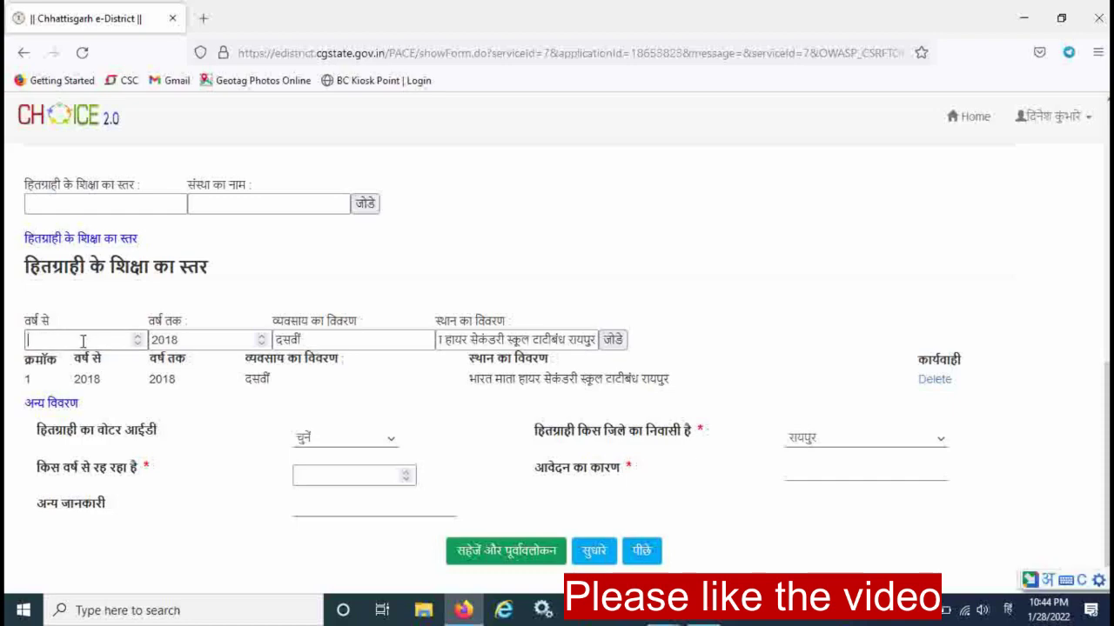
type("2021")
key("BackSpace")
type("0")
left_click(192, 340)
type("2021")
key("BackSpace")
type("0")
Replace the description with बारहवीं and add the second education entry.
left_click(326, 356)
key("BackSpace")
key("BackSpace")
key("BackSpace")
key("BackSpace")
key("BackSpace")
type("barhavin")
key("space")
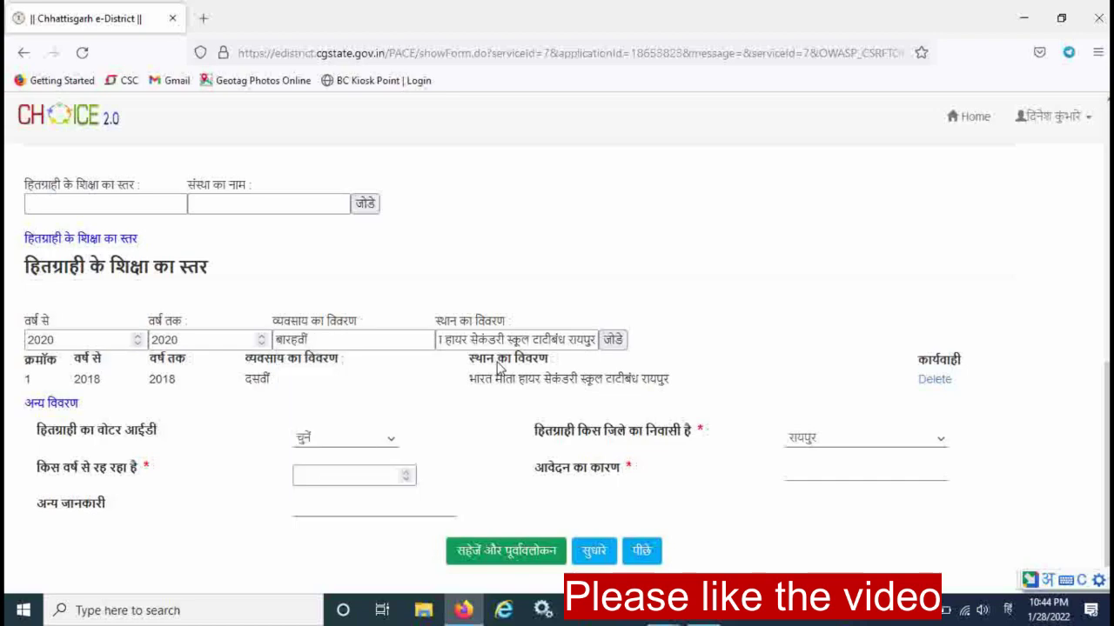
left_click(614, 340)
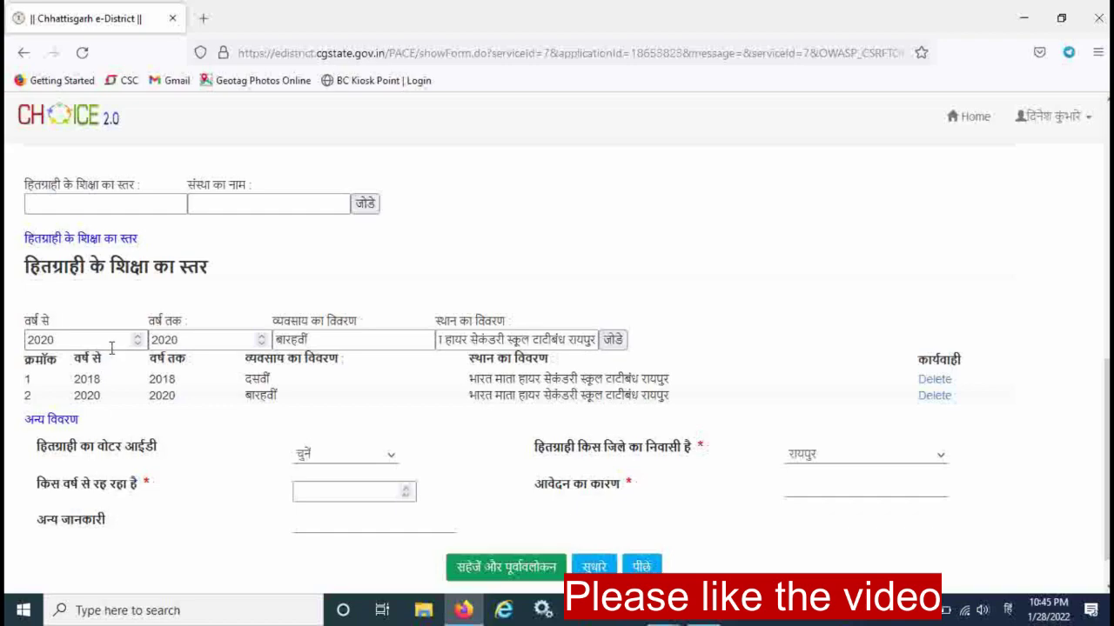
Add a third education entry: 2012 to 2013, पांचवीं, at the same school.
left_click(112, 347)
key("BackSpace")
key("BackSpace")
type("12")
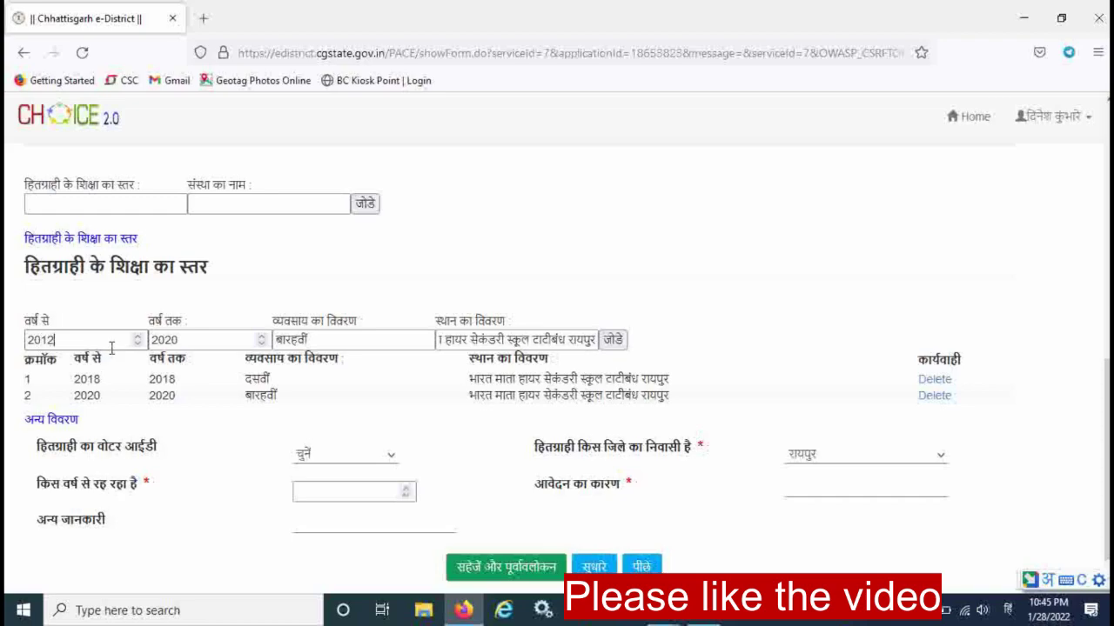
left_click(209, 341)
key("BackSpace")
key("BackSpace")
type("13")
left_click(306, 340)
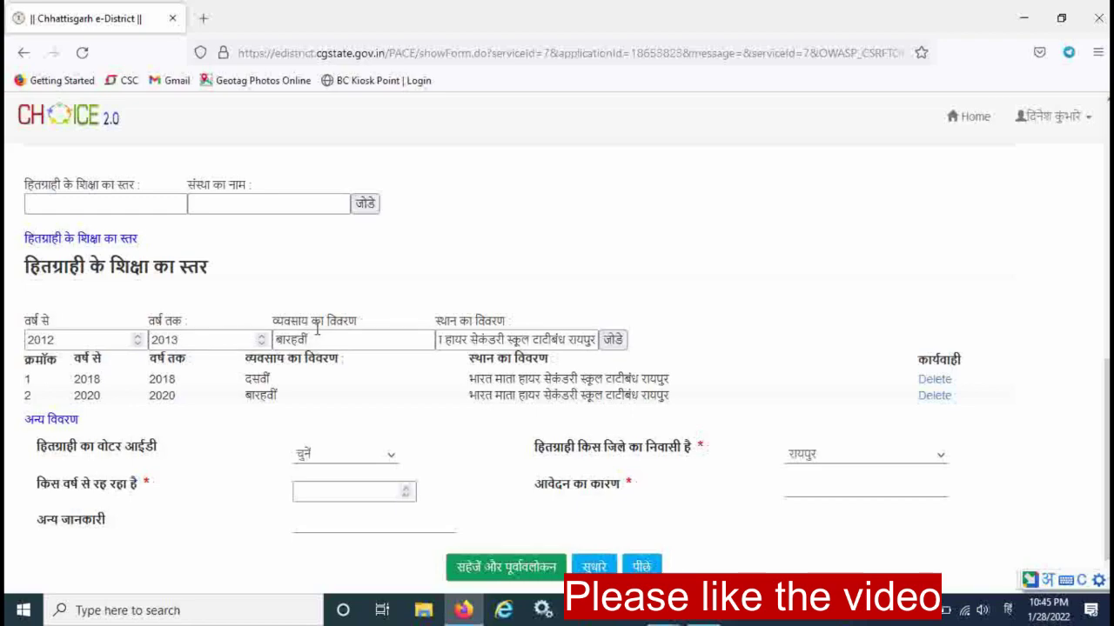
key("BackSpace")
key("BackSpace")
key("BackSpace")
key("BackSpace")
key("BackSpace")
key("BackSpace")
key("BackSpace")
type("panchavi")
key("space")
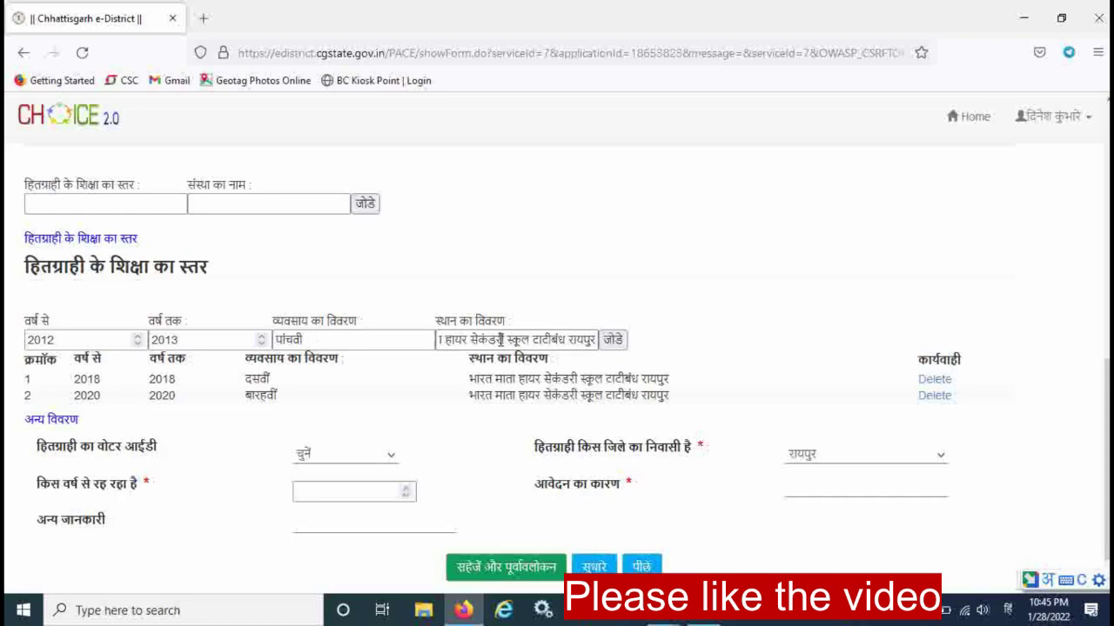
left_click(613, 339)
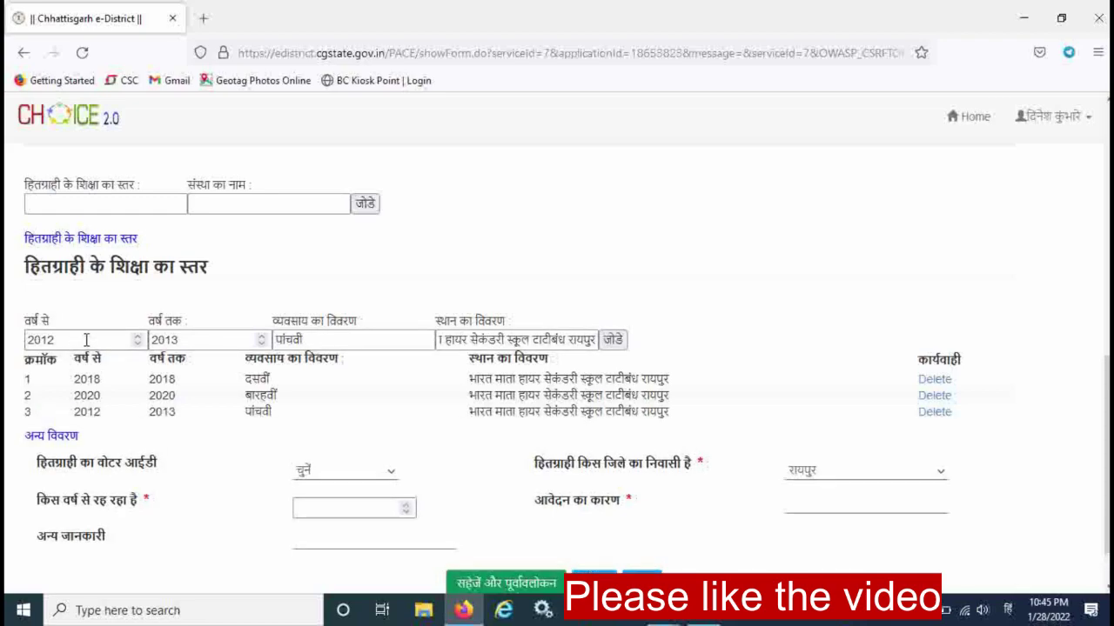
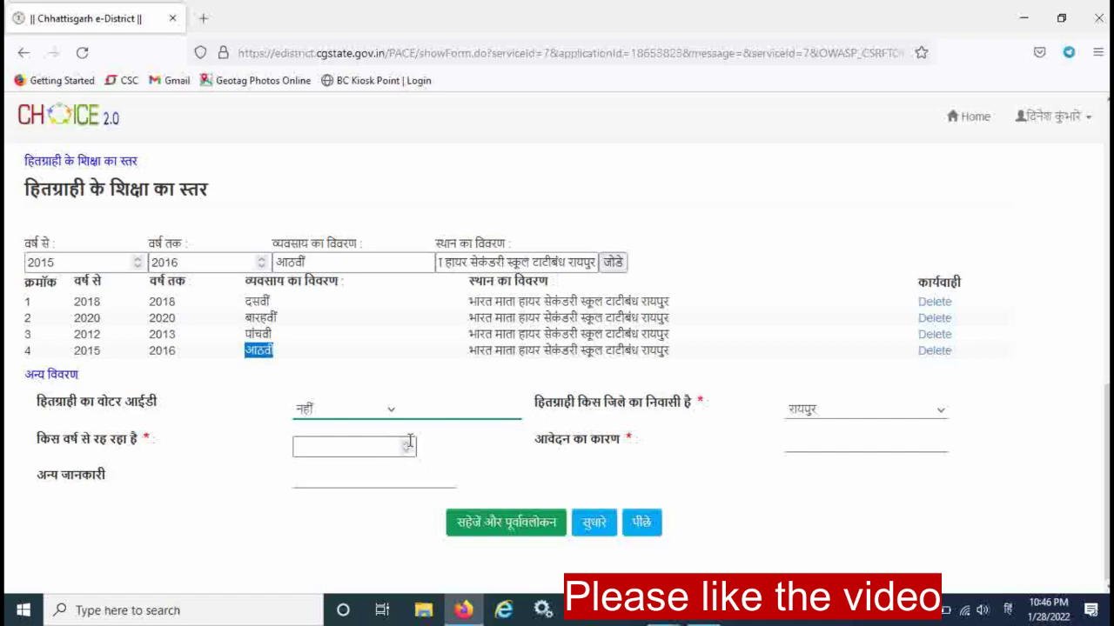
Set the residing-since year to 2002 and enter शिक्षा as the reason for application.
left_click(404, 450)
left_click(863, 445)
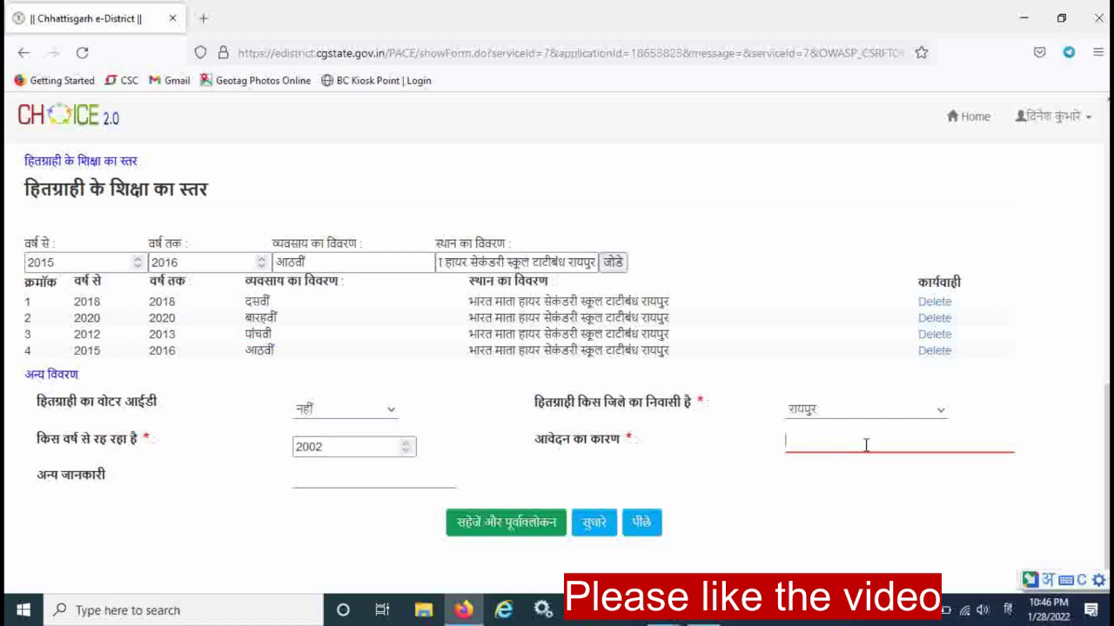
type("शिक्षा")
left_click_drag(156, 438, 142, 438)
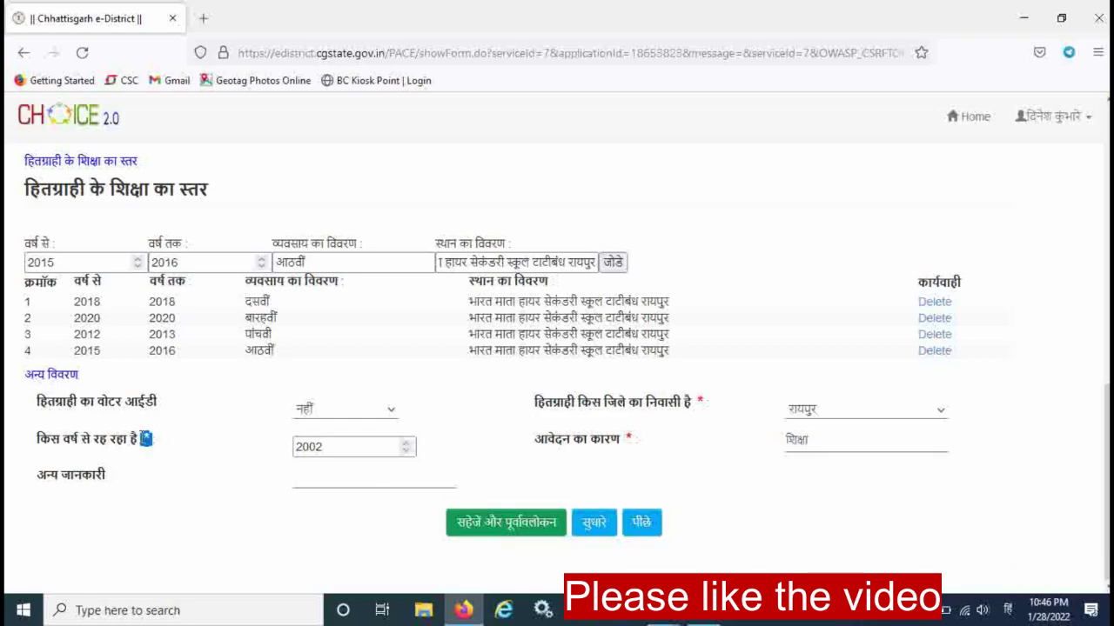
left_click(170, 466)
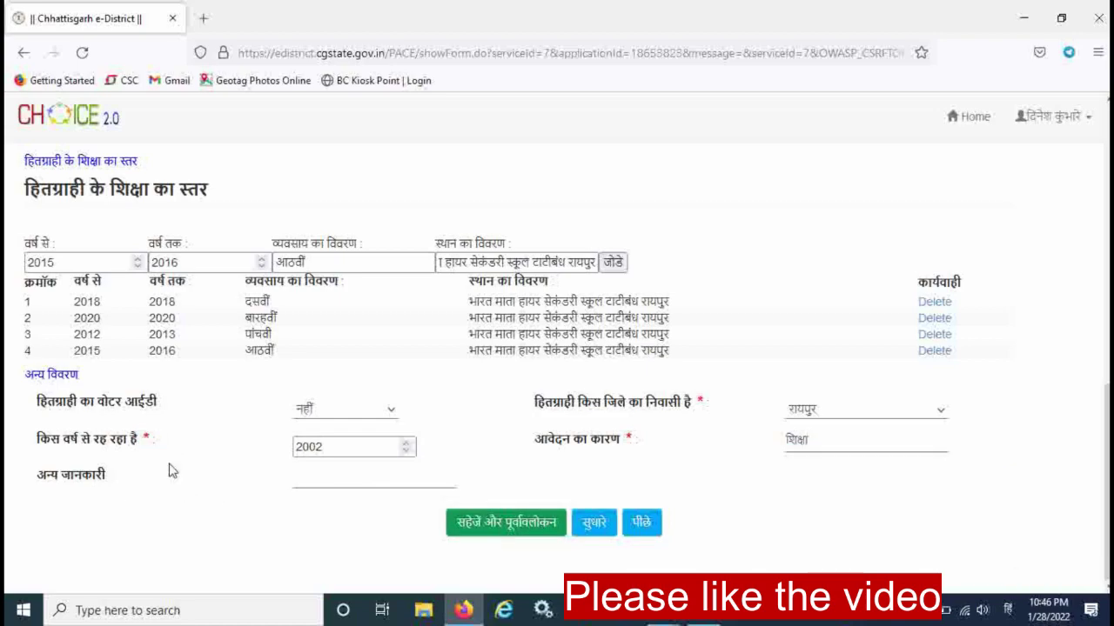
Recheck the 2002 year entry and save the form with सहेजें और पूर्वावलोकन.
left_click(503, 525)
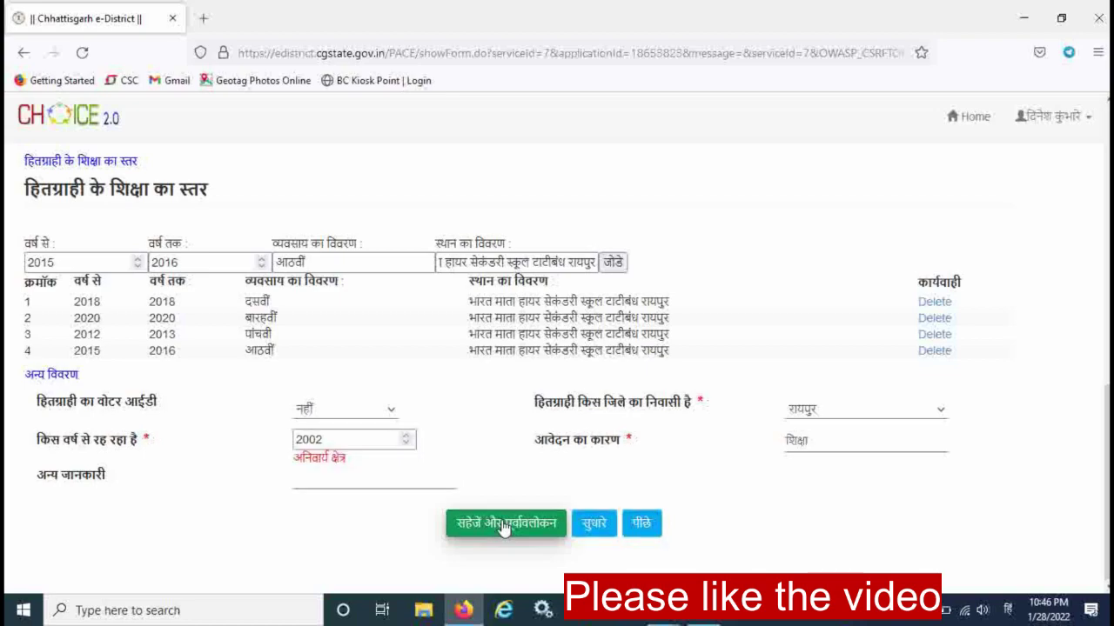
left_click(358, 438)
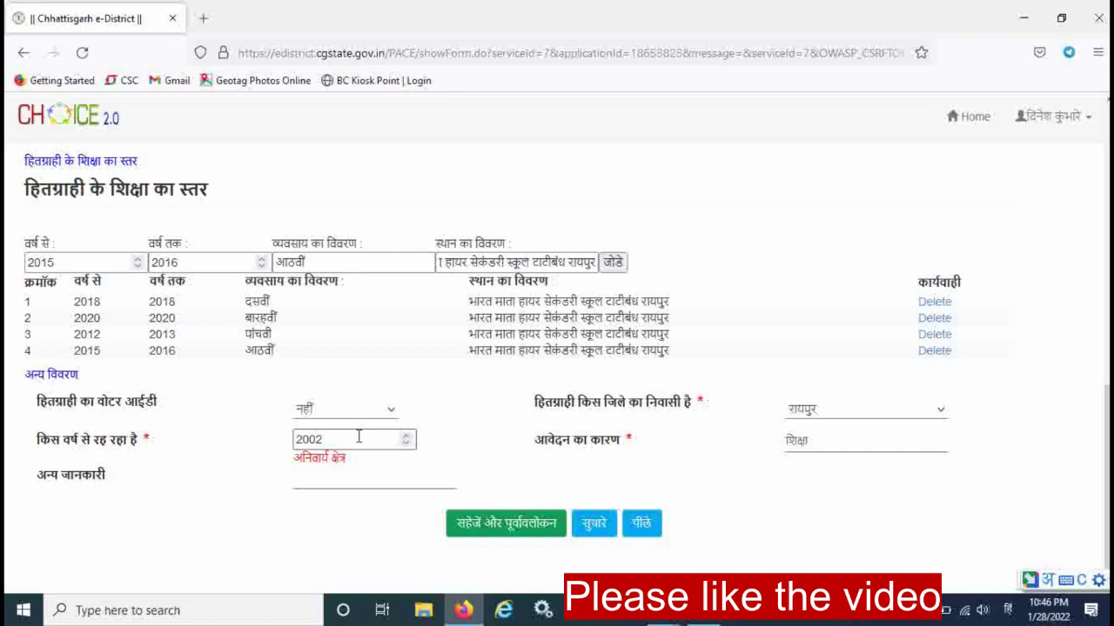
key("Tab")
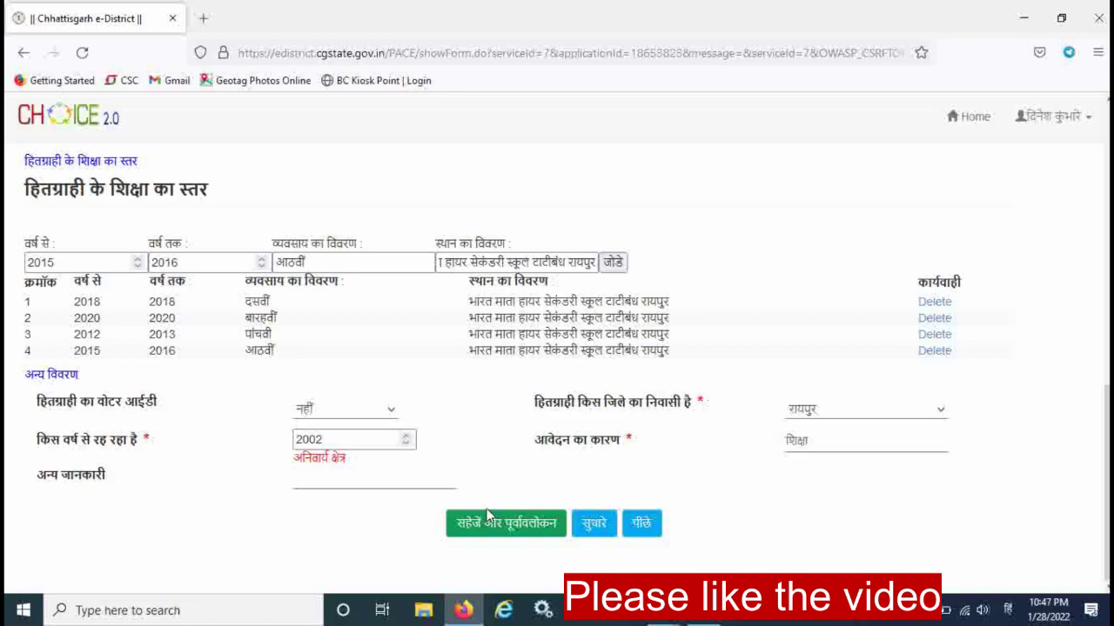
left_click(492, 526)
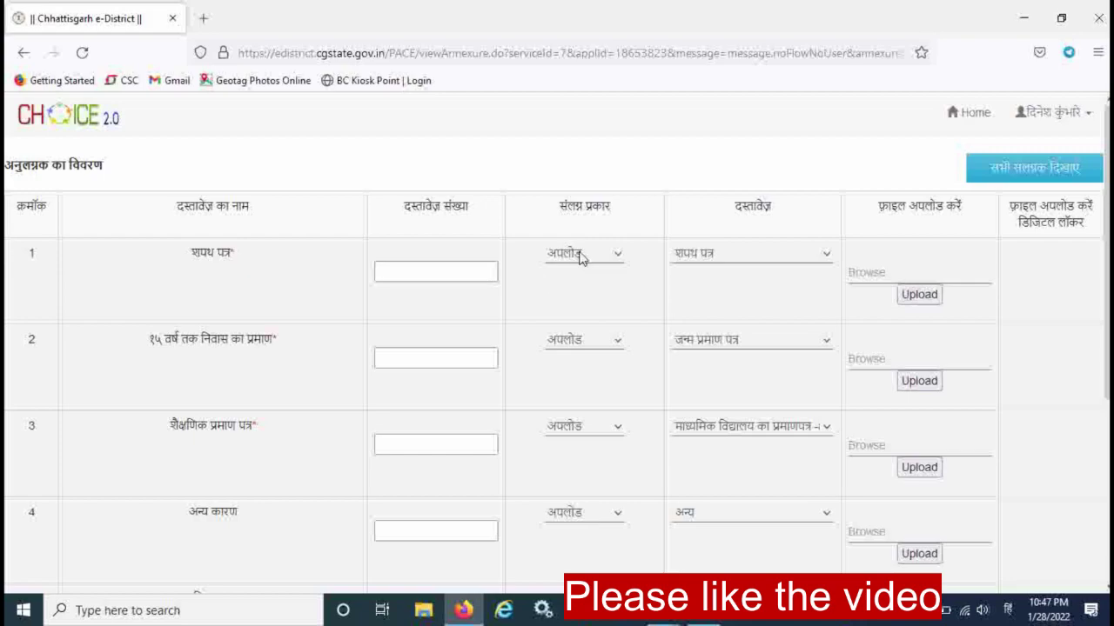
Attach SHAPATH.jpg from the applicant's Downloads folder to the शपथ पत्र row and upload it.
left_click(492, 275)
left_click(875, 273)
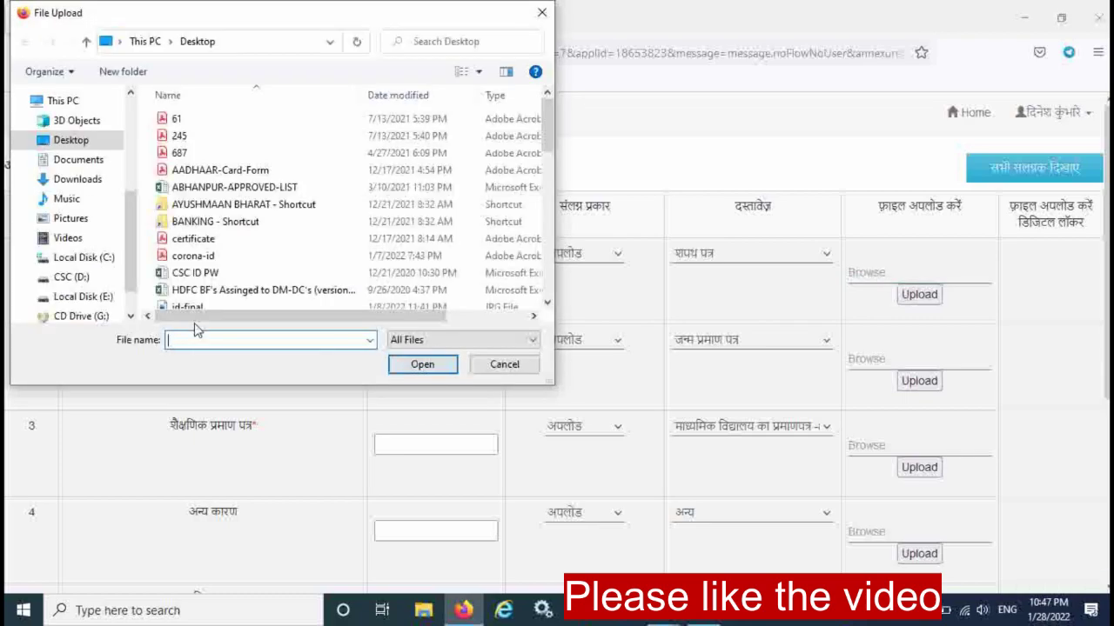
left_click(74, 179)
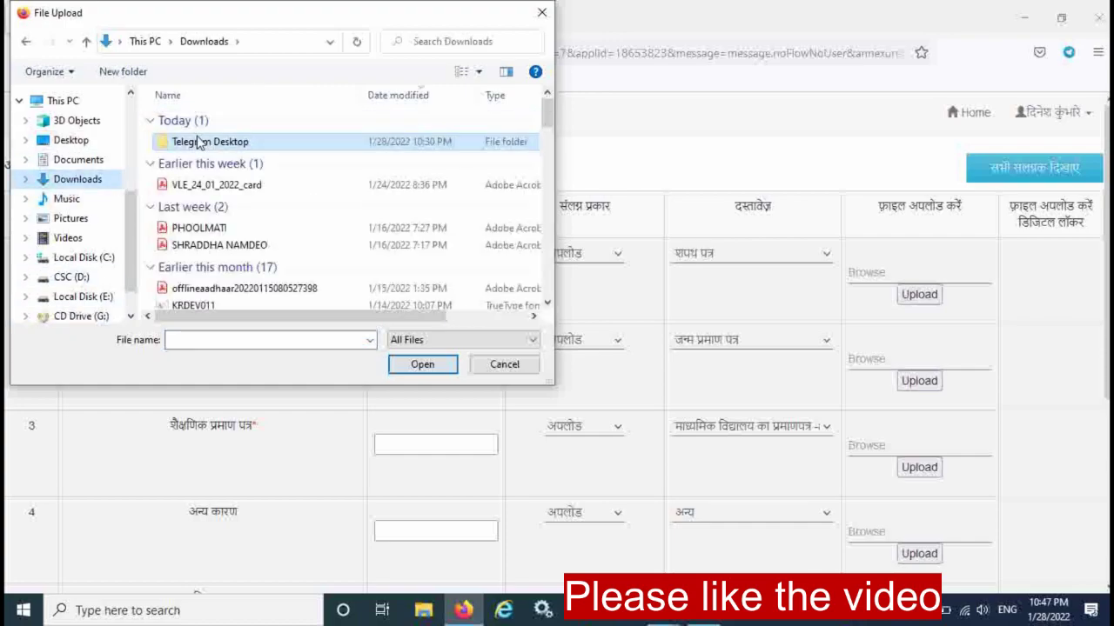
double_click(195, 141)
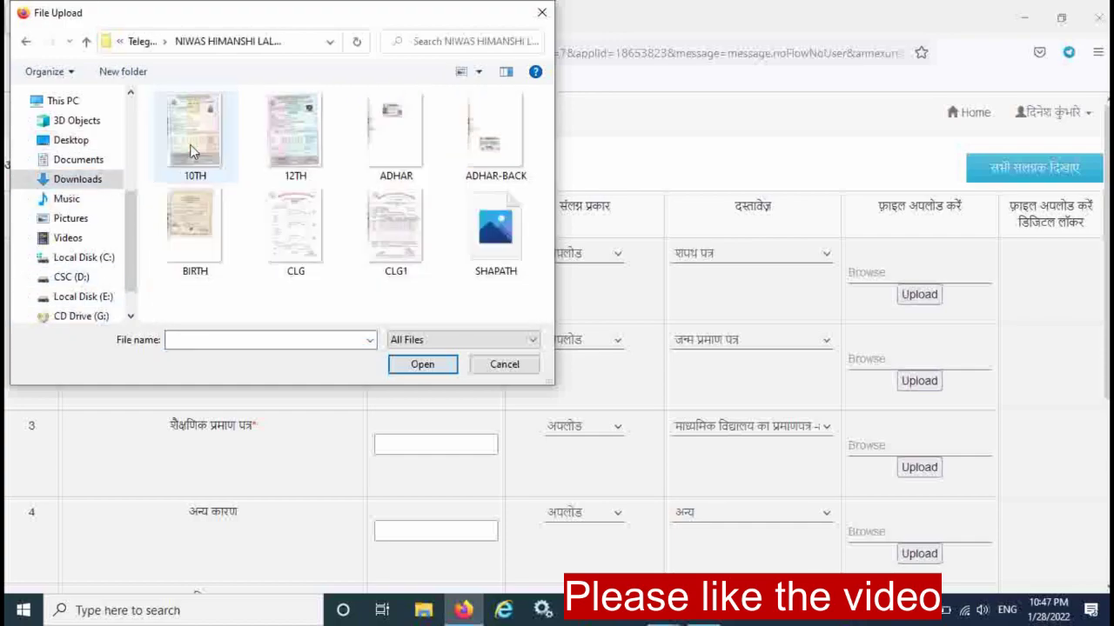
double_click(483, 261)
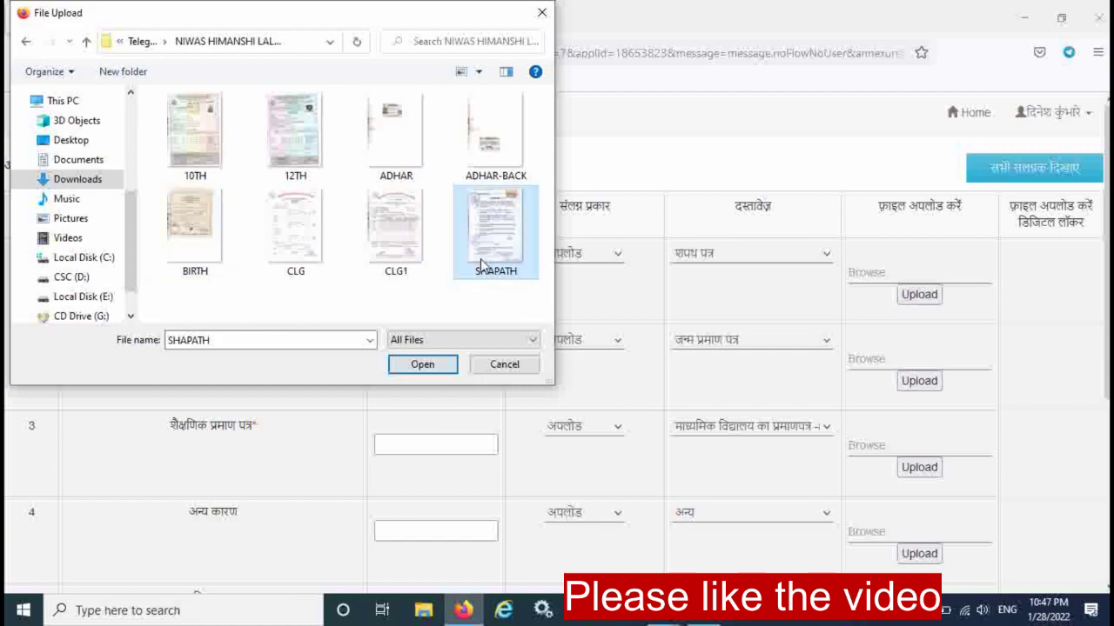
left_click(917, 296)
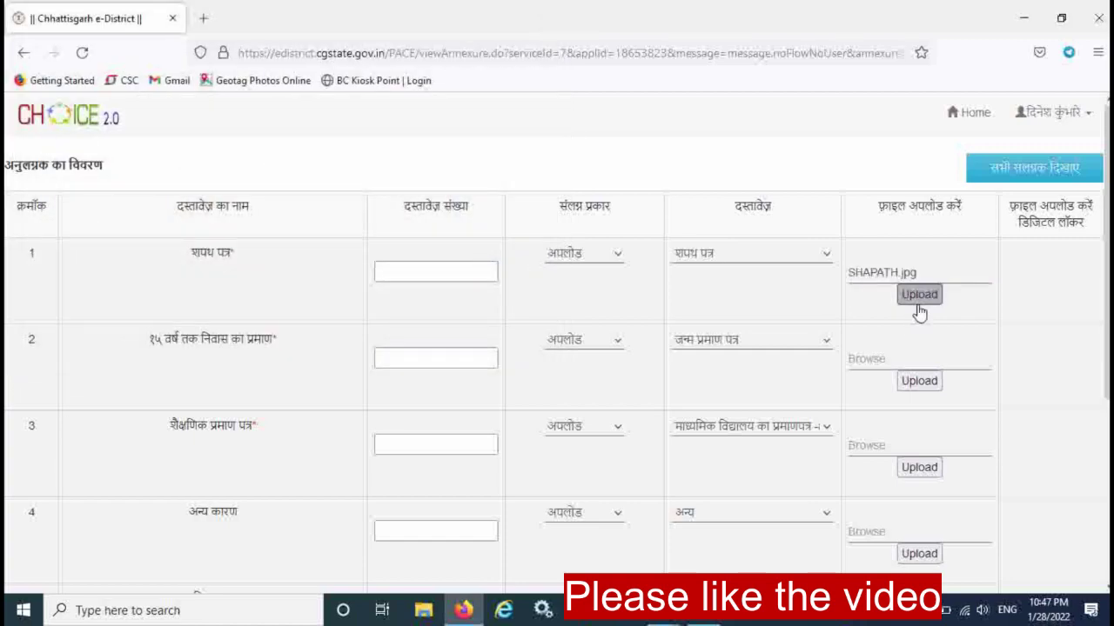
left_click(626, 374)
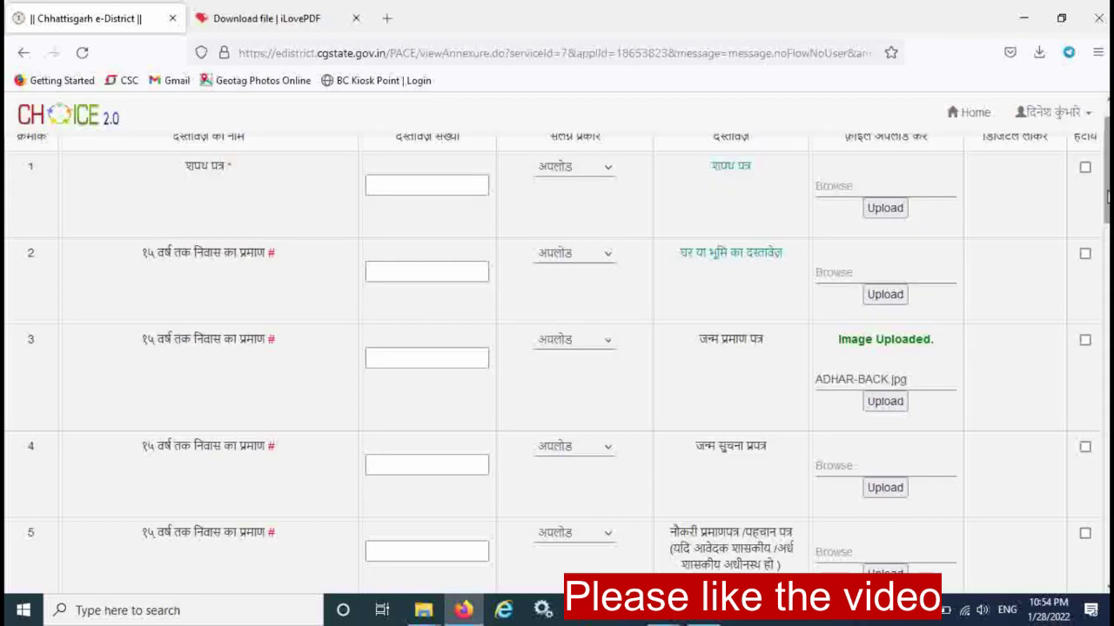
Save the uploaded annexure documents with अनुलग्नक सहेजें and confirm.
scroll(557, 348, "up", 1)
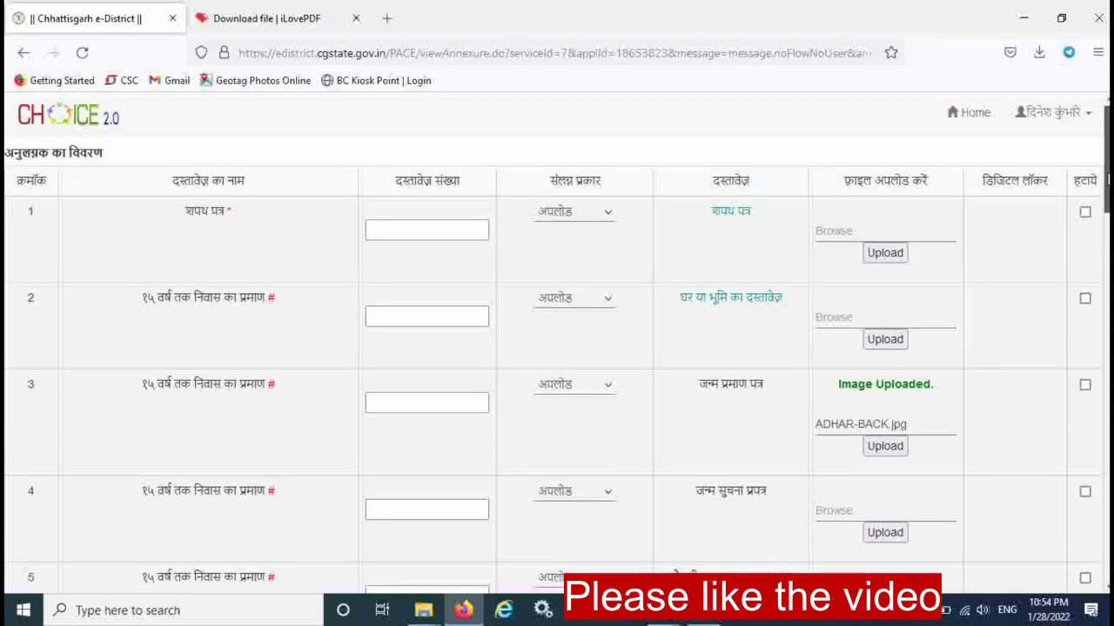
left_click_drag(1107, 180, 1089, 570)
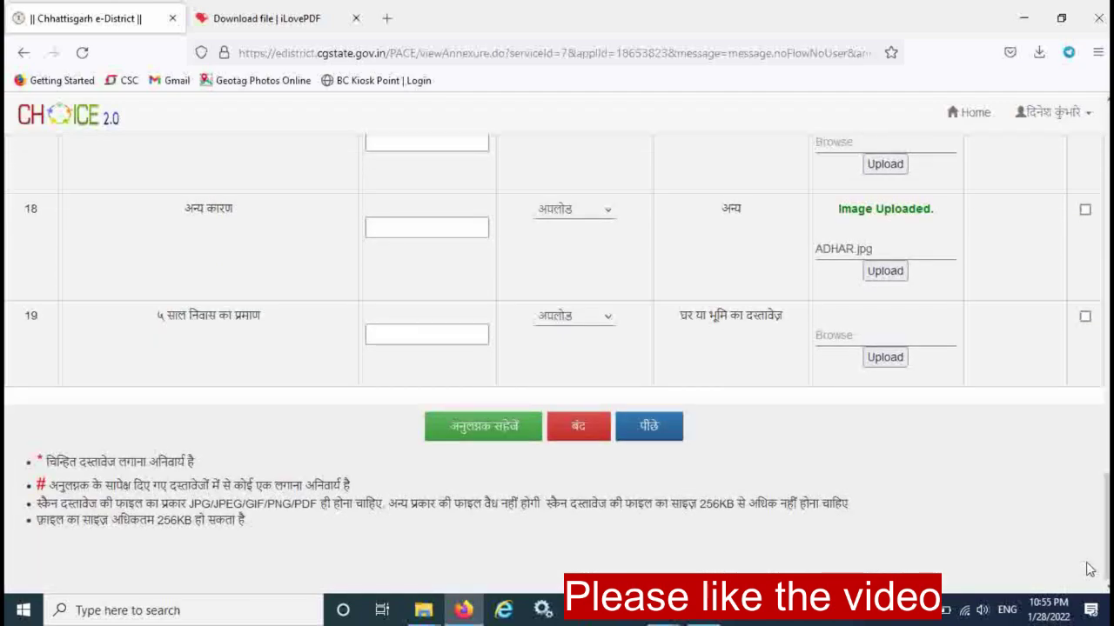
left_click(490, 430)
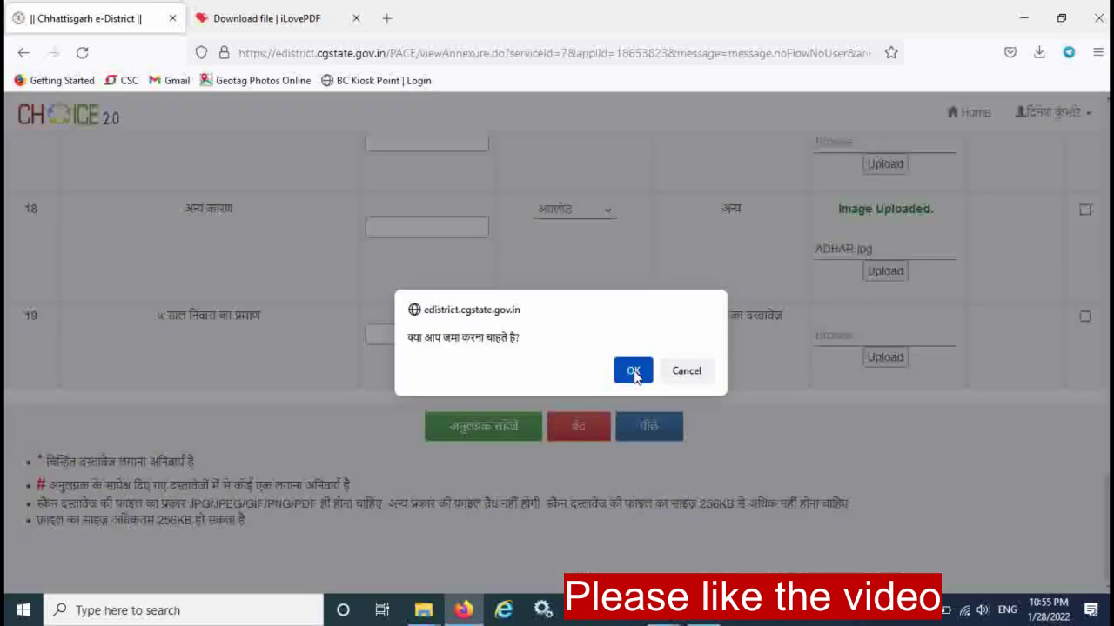
left_click(632, 372)
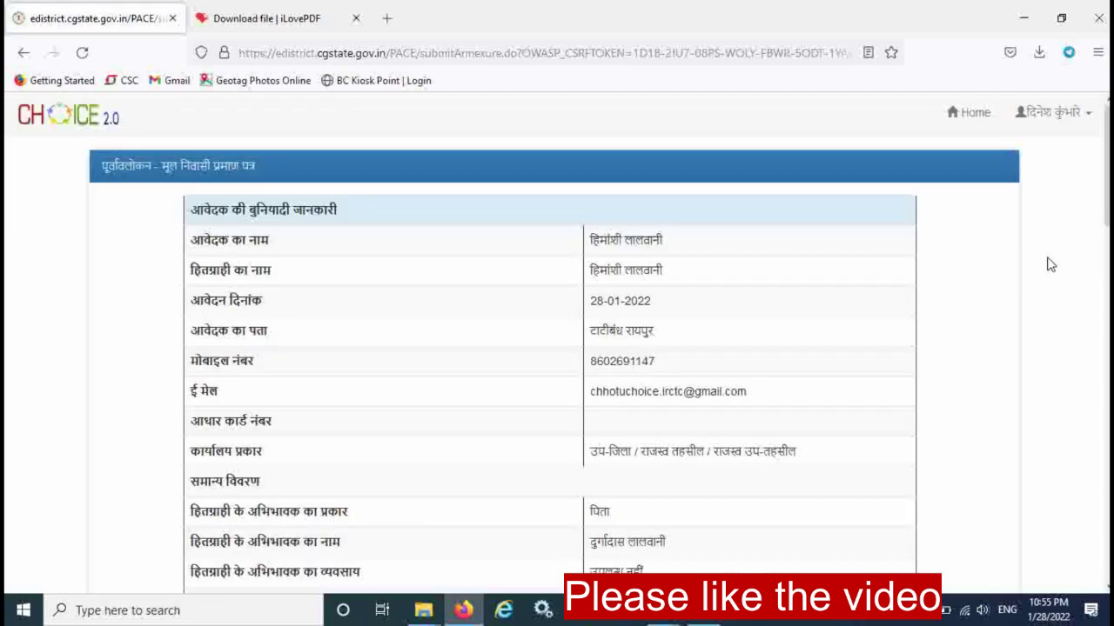
Accept the declaration on the preview and submit the native residence application with जमा करें.
left_click_drag(1107, 174, 1102, 563)
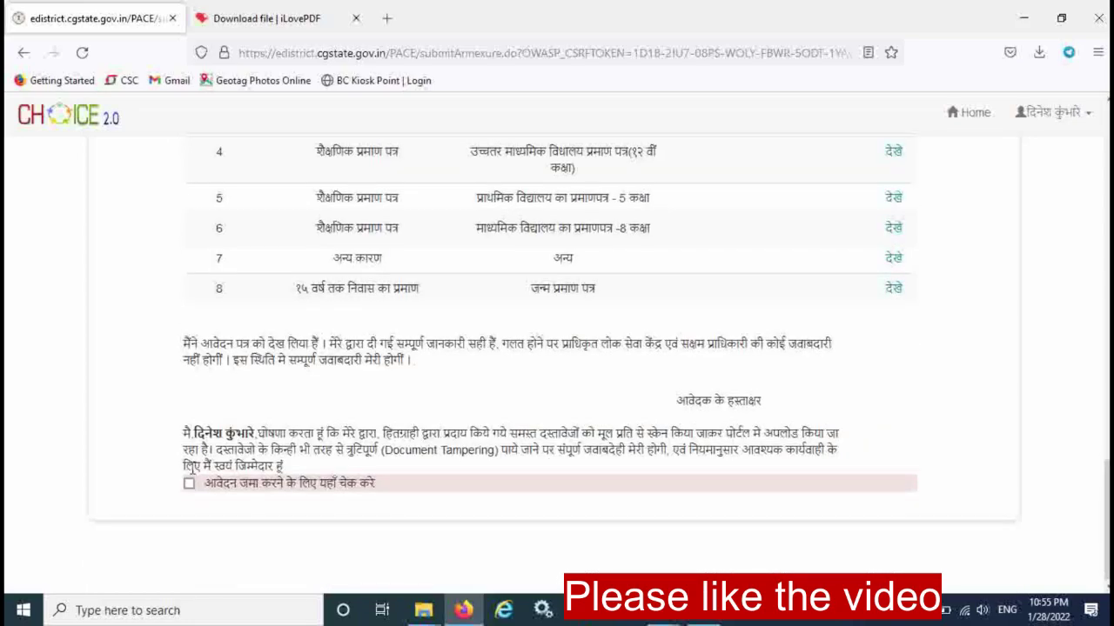
left_click(189, 484)
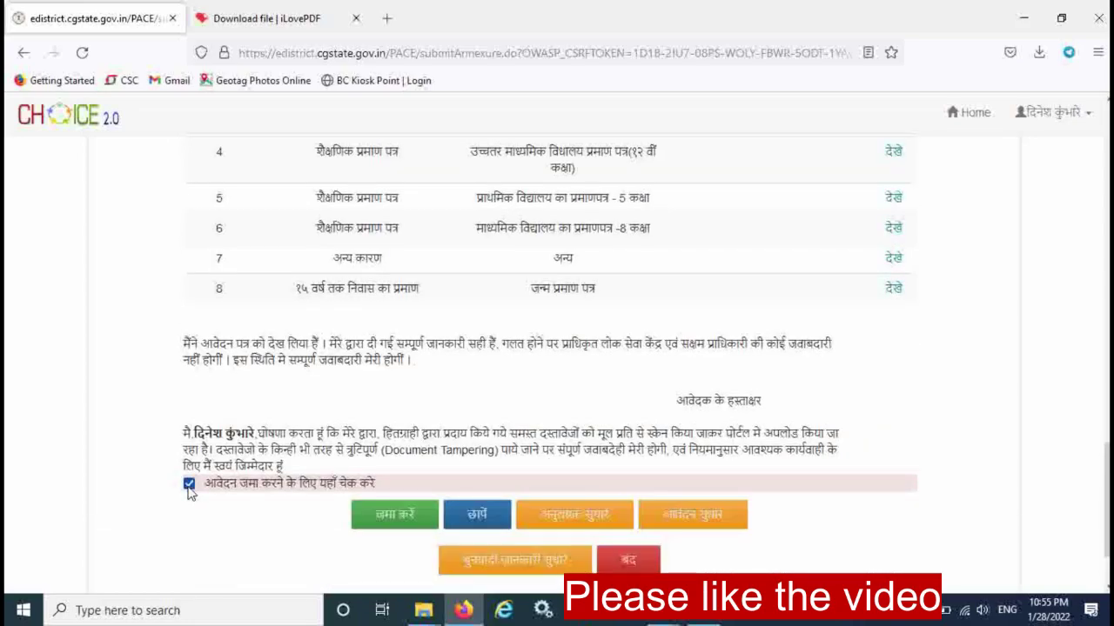
left_click(389, 520)
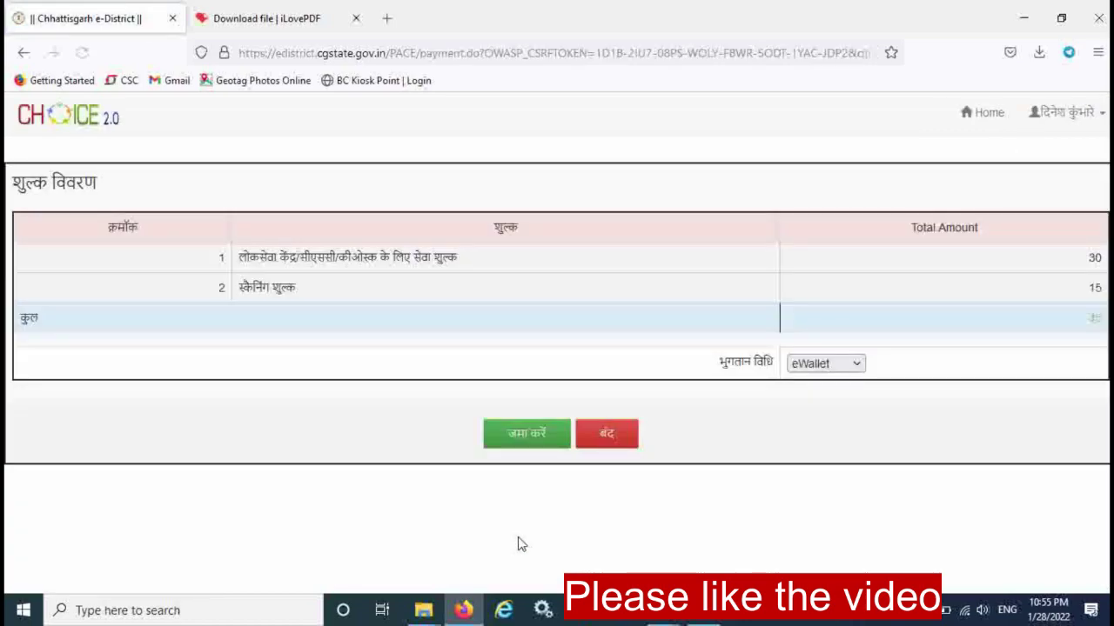
Choose CSCWallet as the payment method, enter the centre's CSC ID, and confirm the 45 fee.
left_click(854, 366)
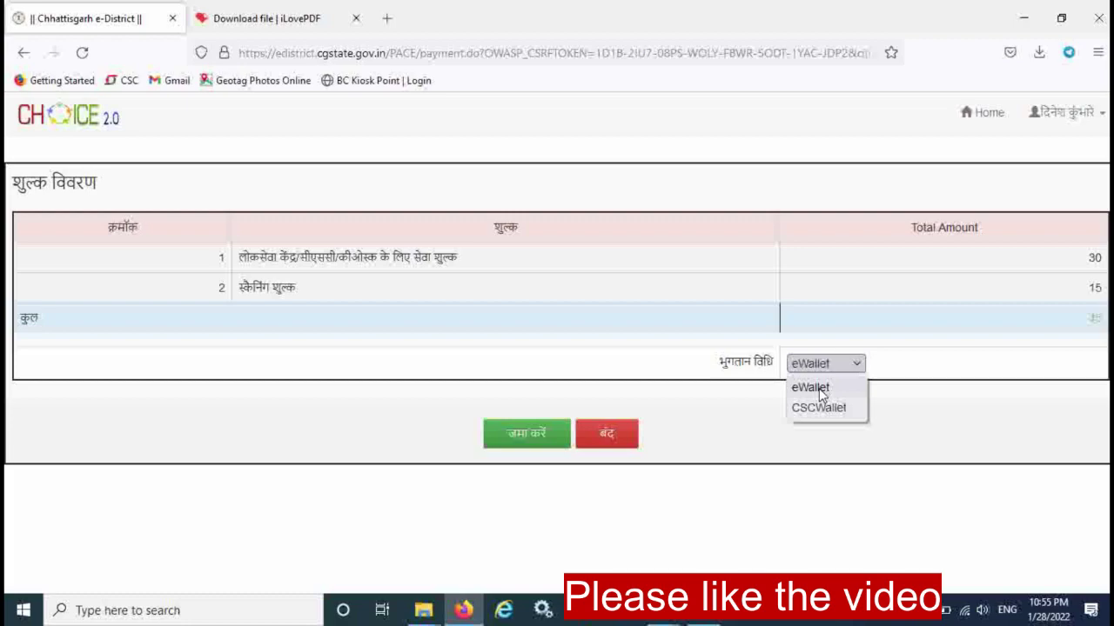
left_click(823, 408)
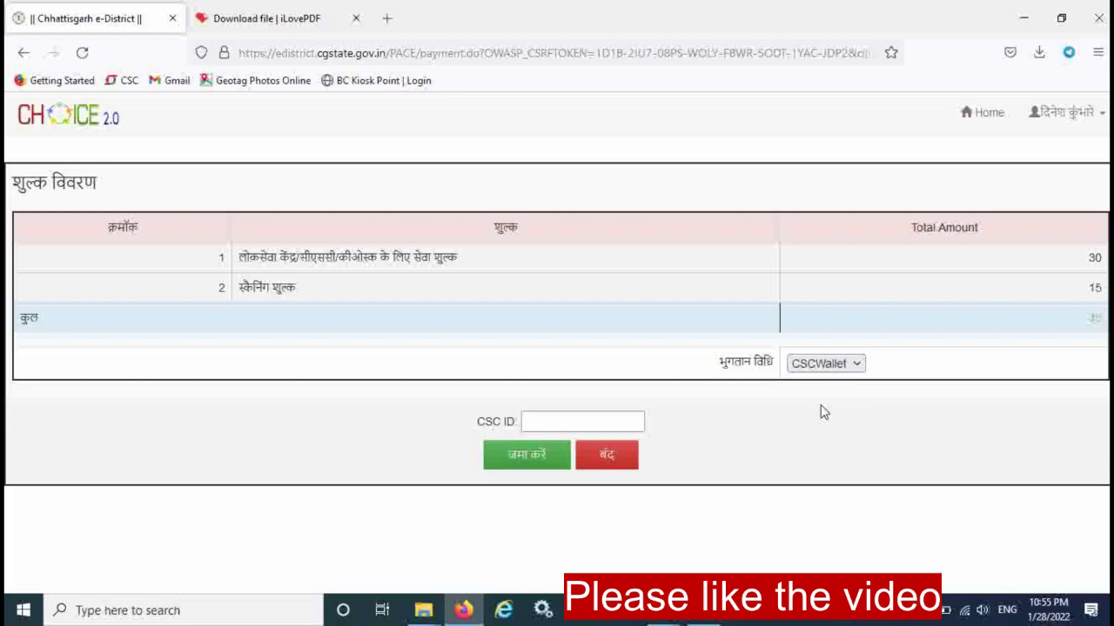
left_click(585, 420)
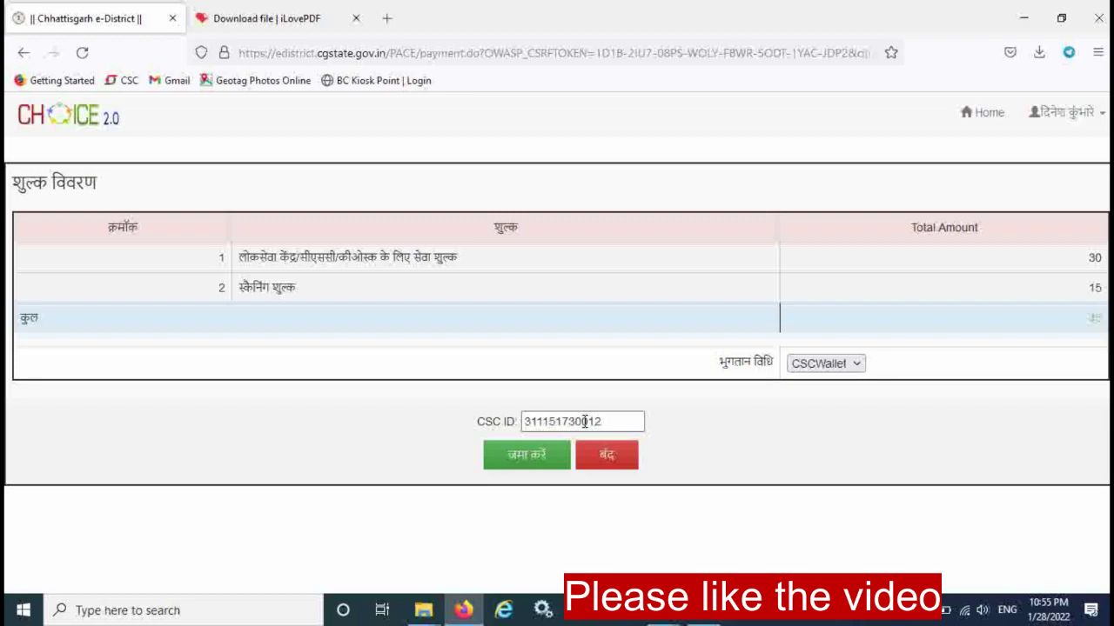
left_click(529, 457)
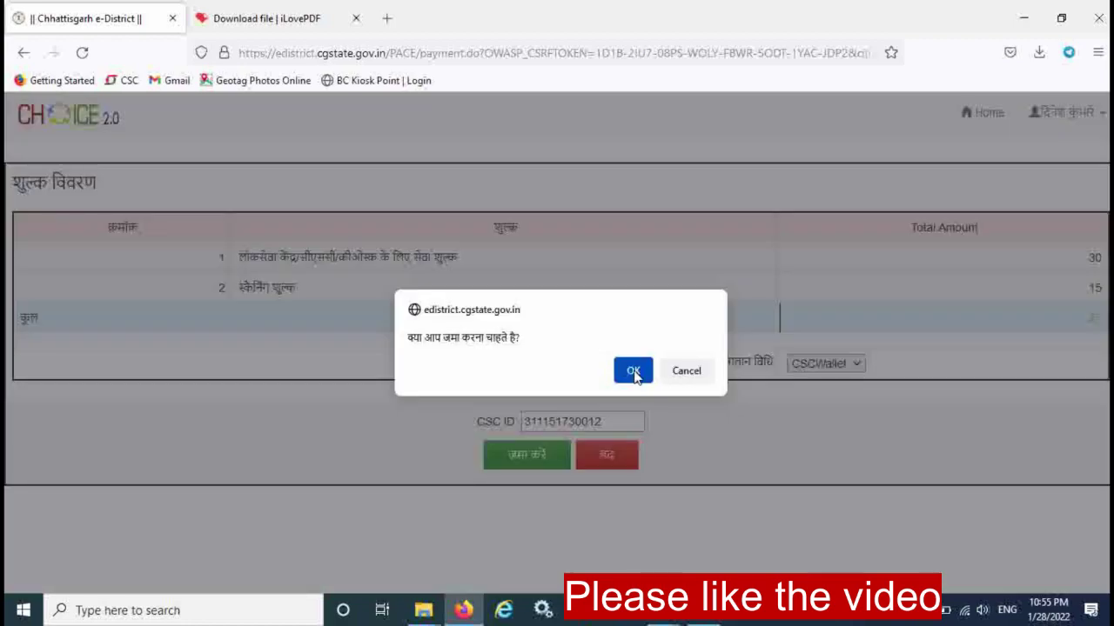
left_click(634, 372)
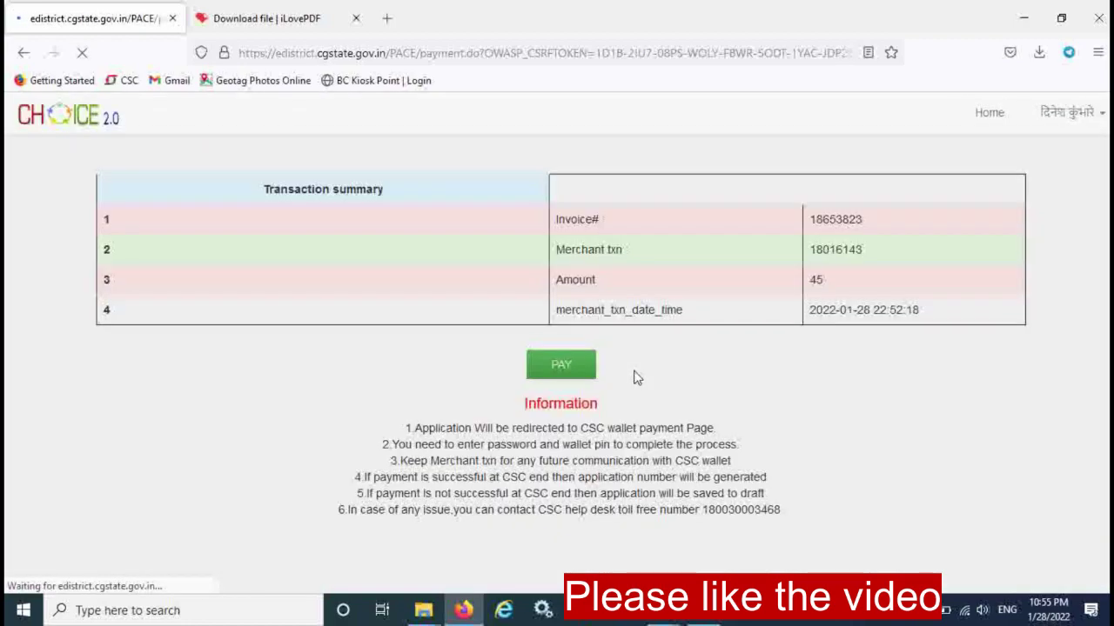
Authorise the ₹12.39 CSC Wallet payment with the wallet password and 6-digit PIN.
left_click(562, 370)
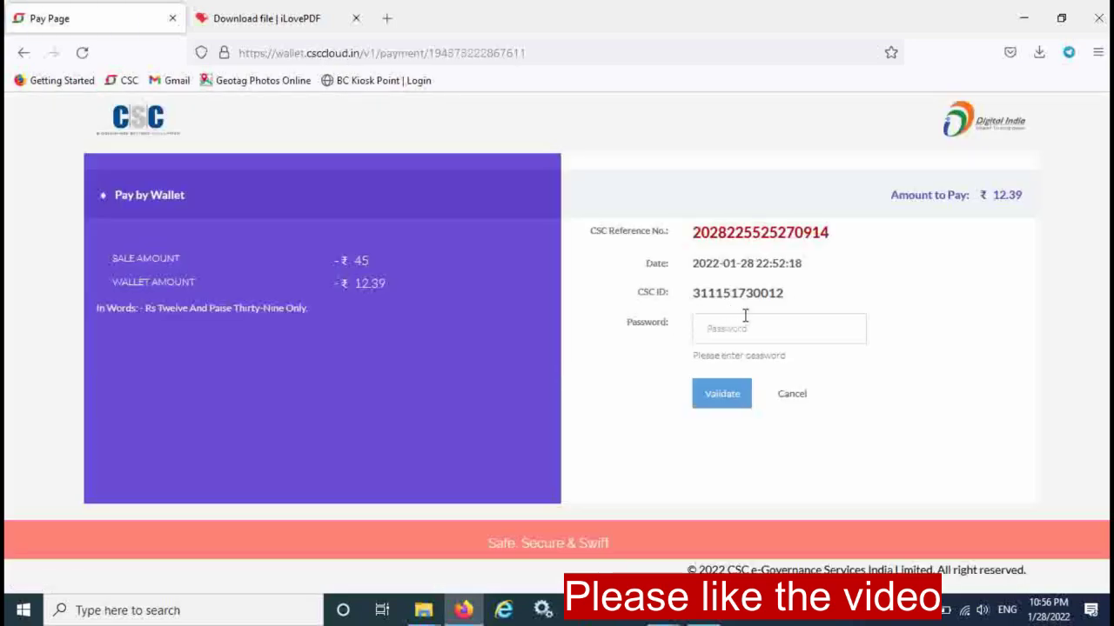
left_click(747, 328)
type("•••••")
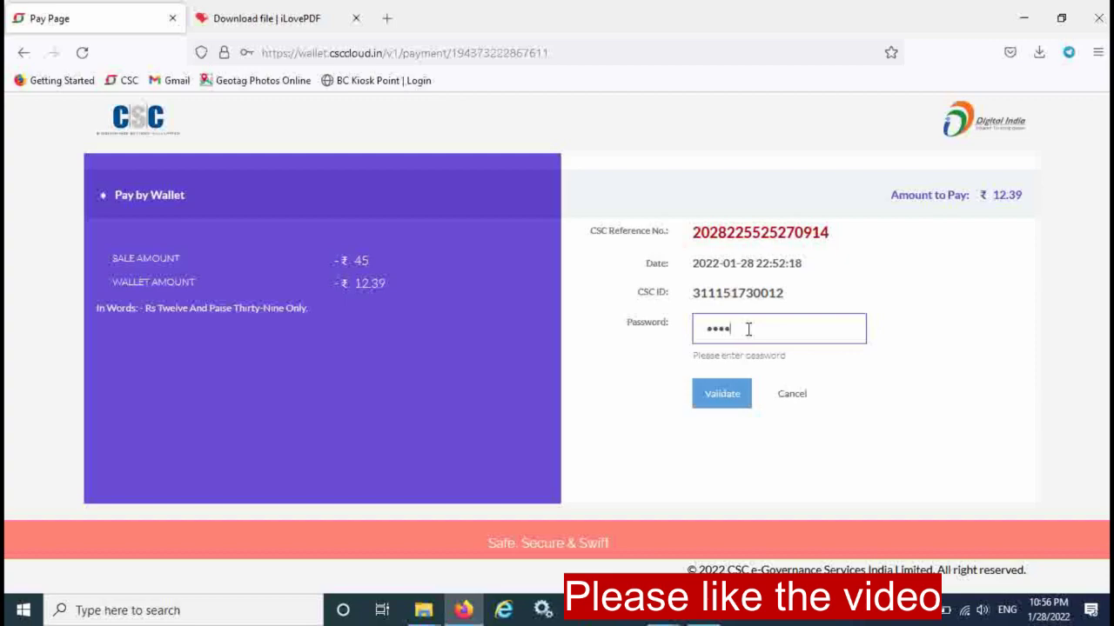
type("••••")
key("ctrl+a")
key("BackSpace")
key("Return")
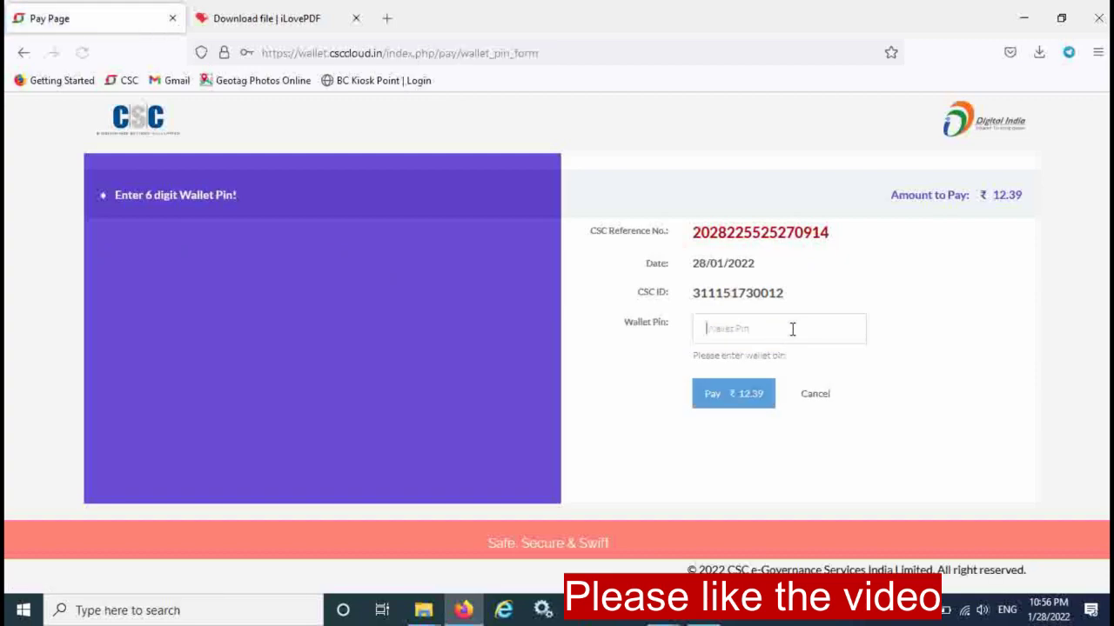
type("••••••")
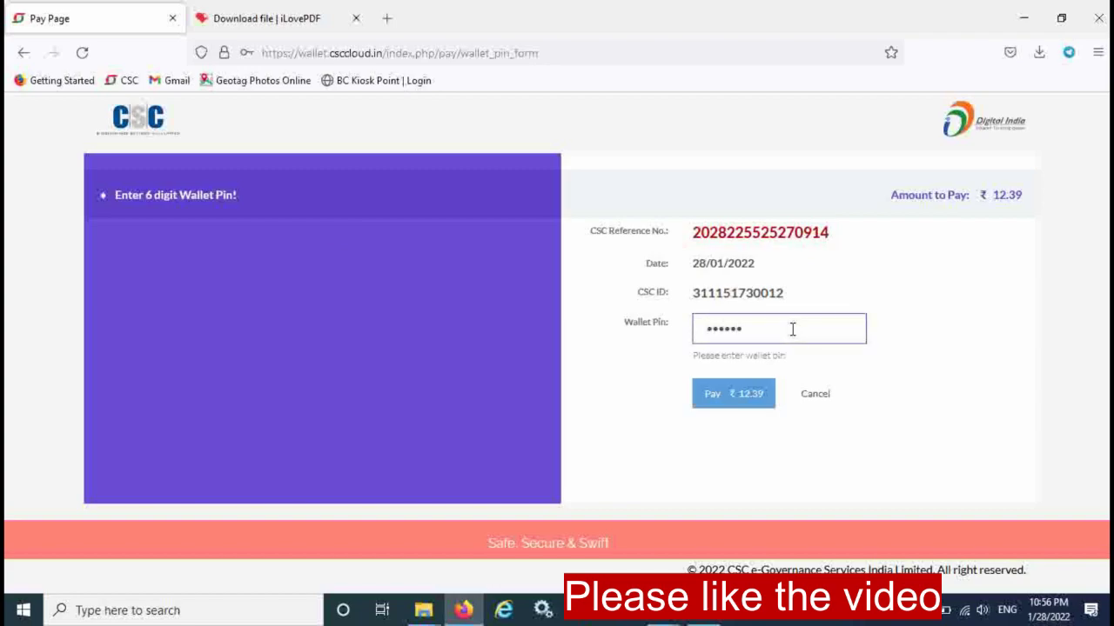
left_click(739, 389)
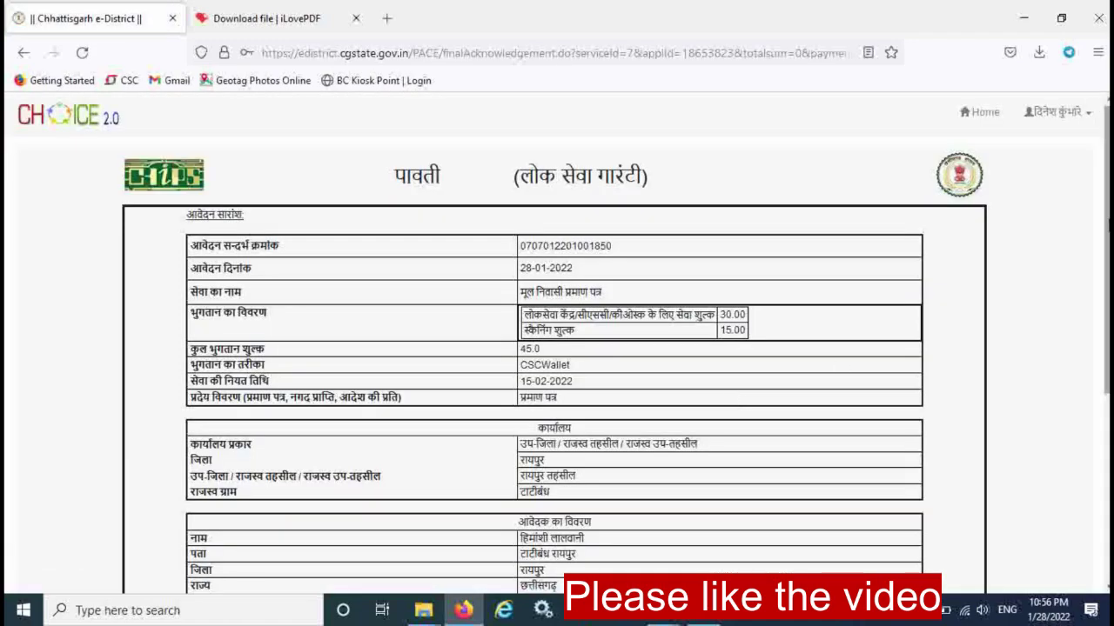
Scroll through the पावती acknowledgement to check the service, 15-02-2022 due date and 45.0 payment.
scroll(1098, 393, "down", 3)
left_click_drag(1097, 388, 1096, 248)
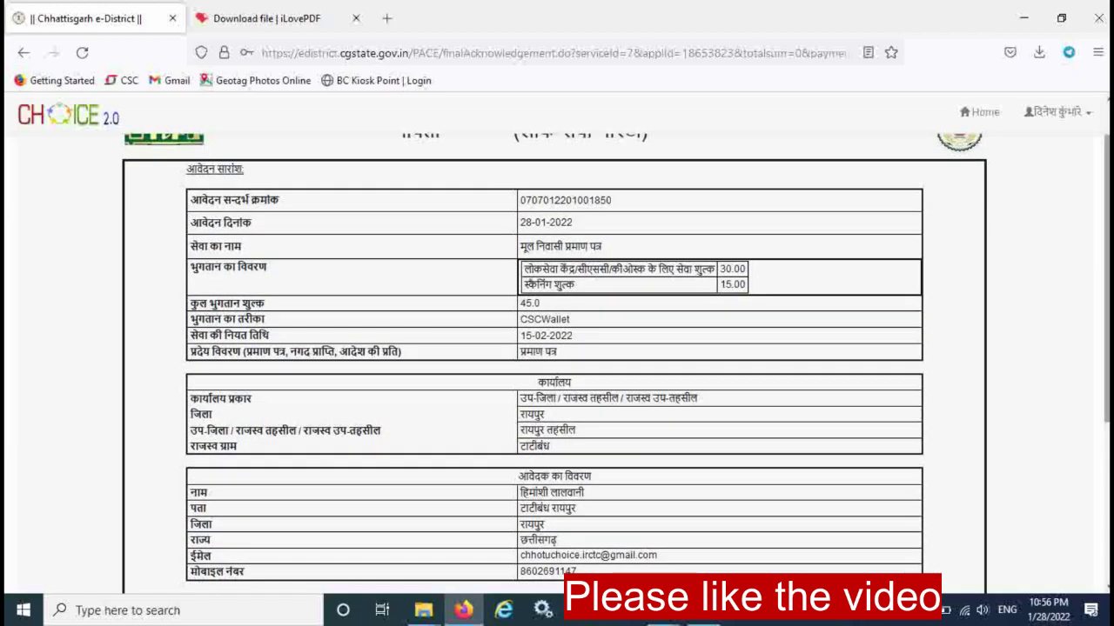
scroll(1103, 287, "down", 3)
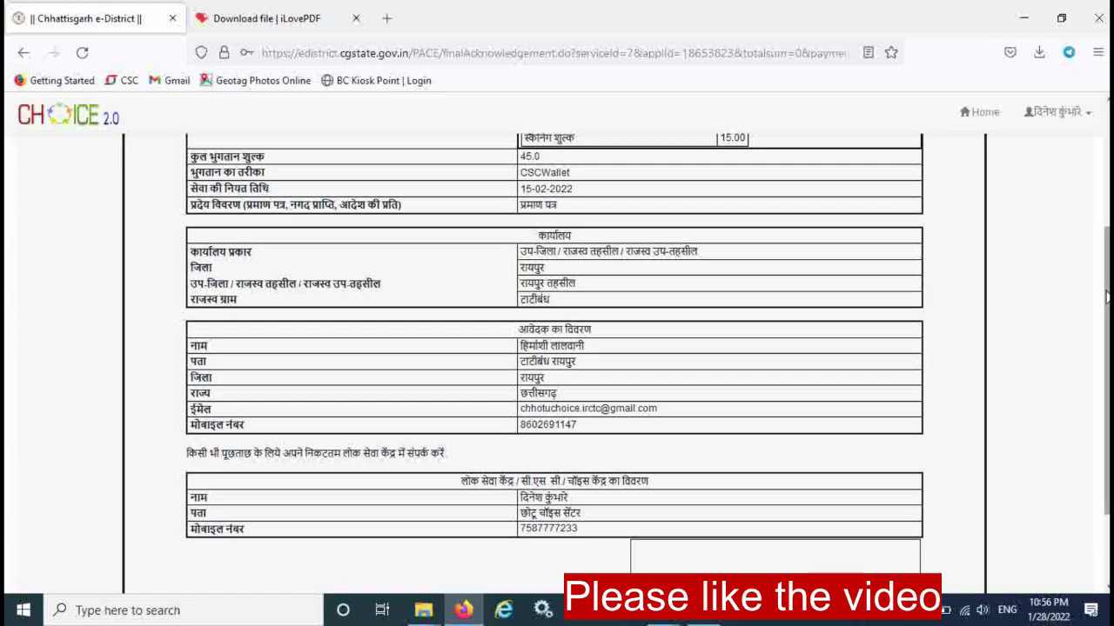
scroll(1106, 317, "up", 3)
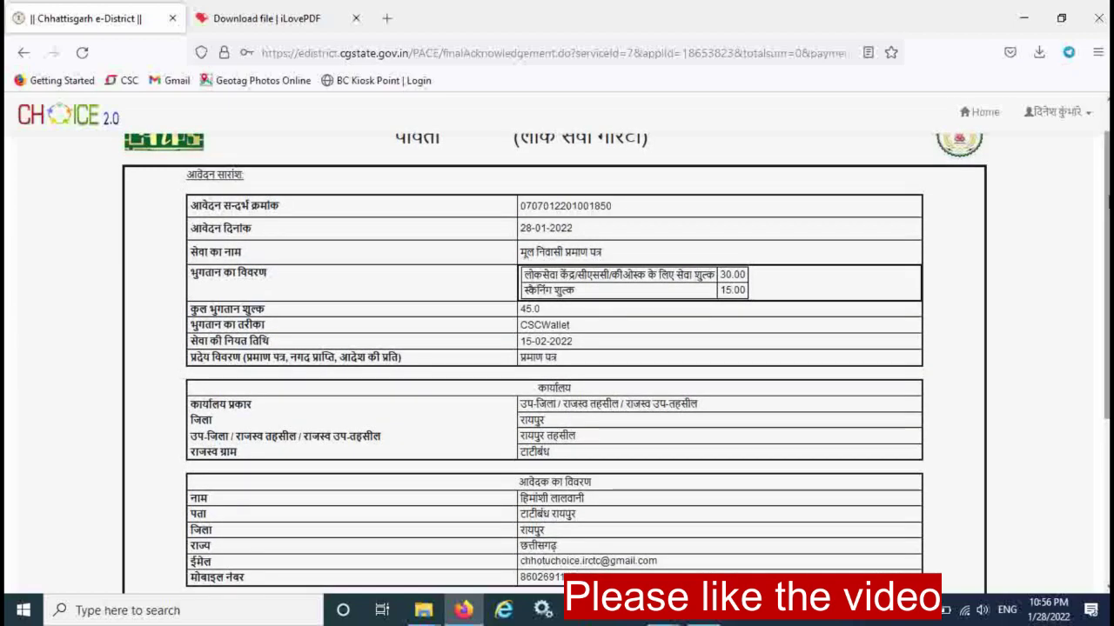